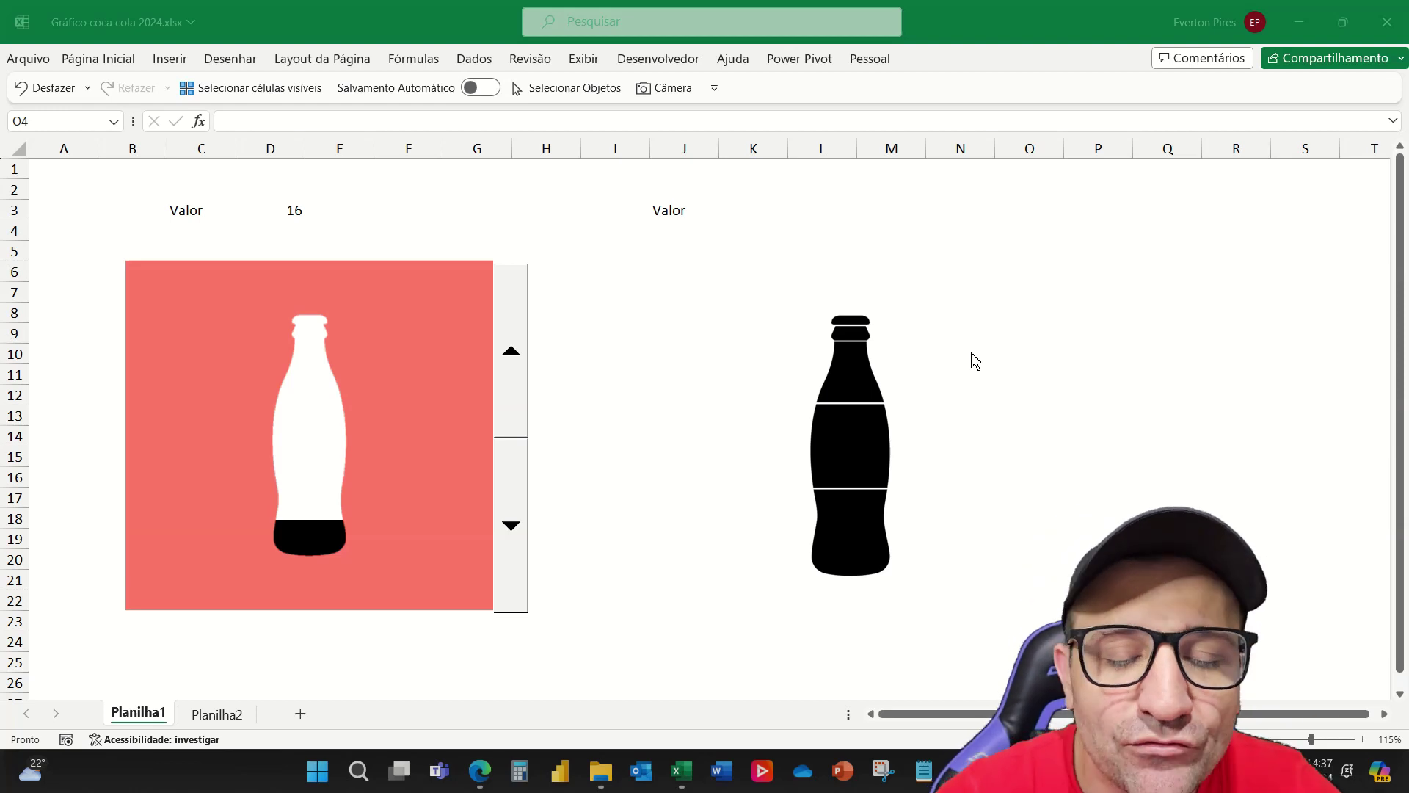
# Step the spin button up, then back down, until D3 reads 76 and the bottle fills to its shoulder
pyautogui.click(513, 374)
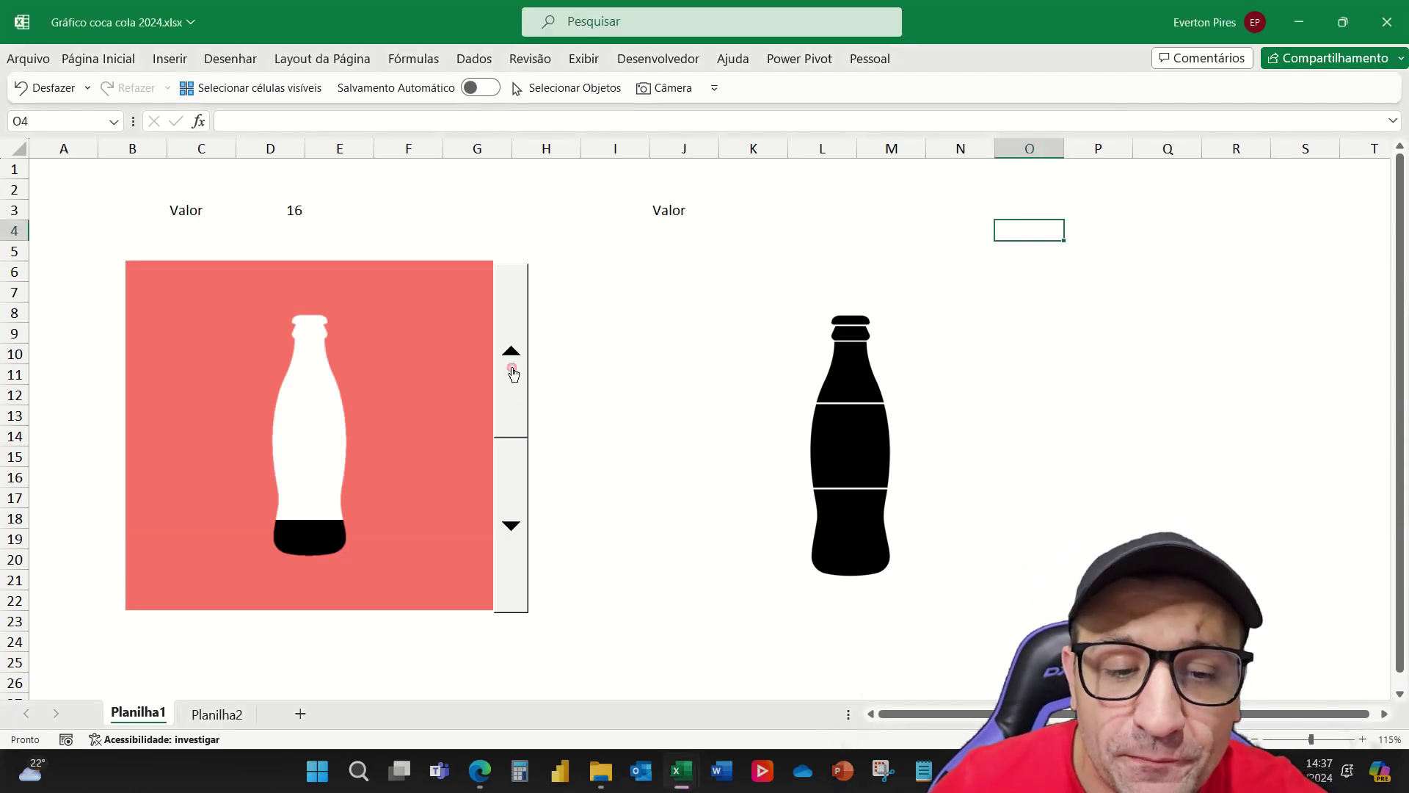
pyautogui.click(513, 375)
pyautogui.click(513, 375)
pyautogui.click(513, 374)
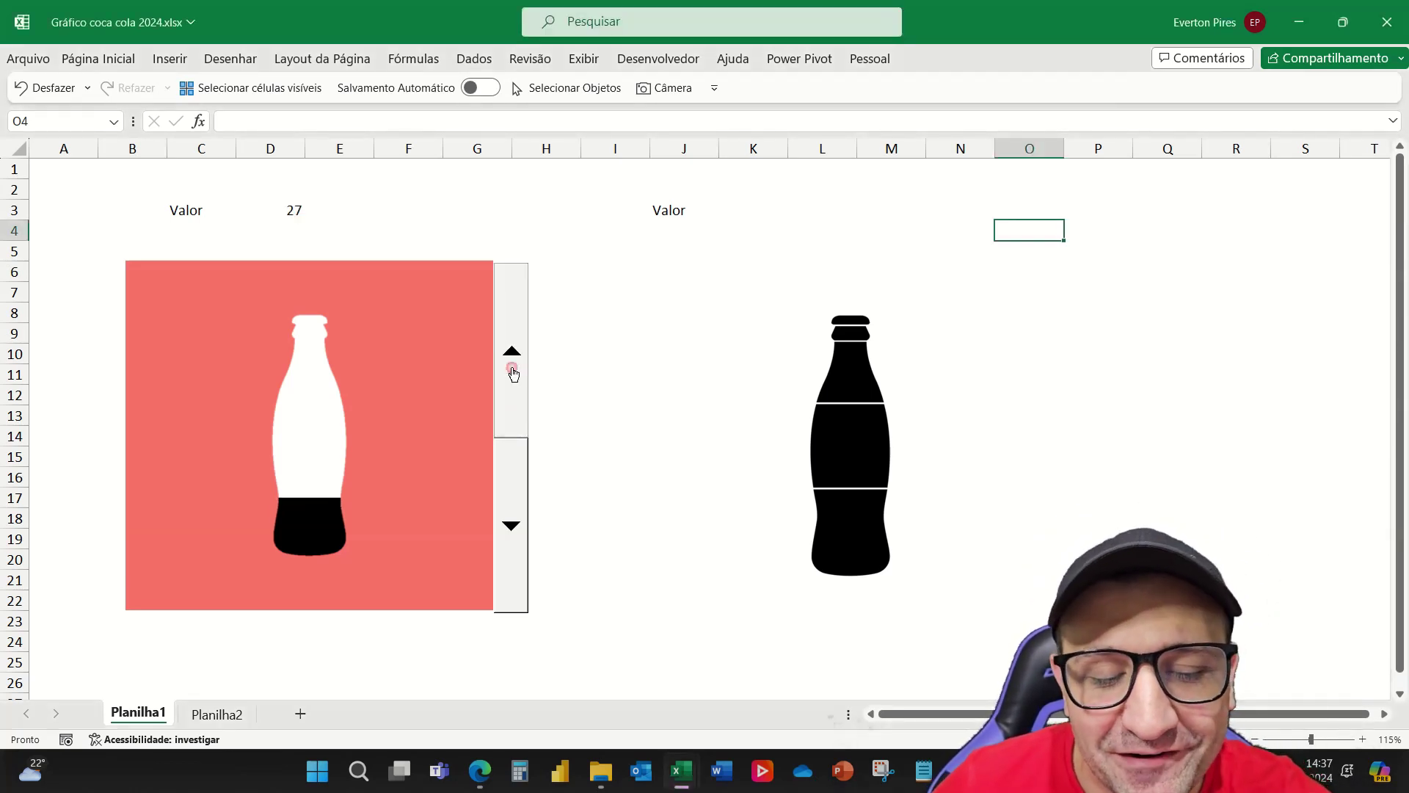
pyautogui.click(513, 374)
pyautogui.click(513, 374)
pyautogui.click(513, 374)
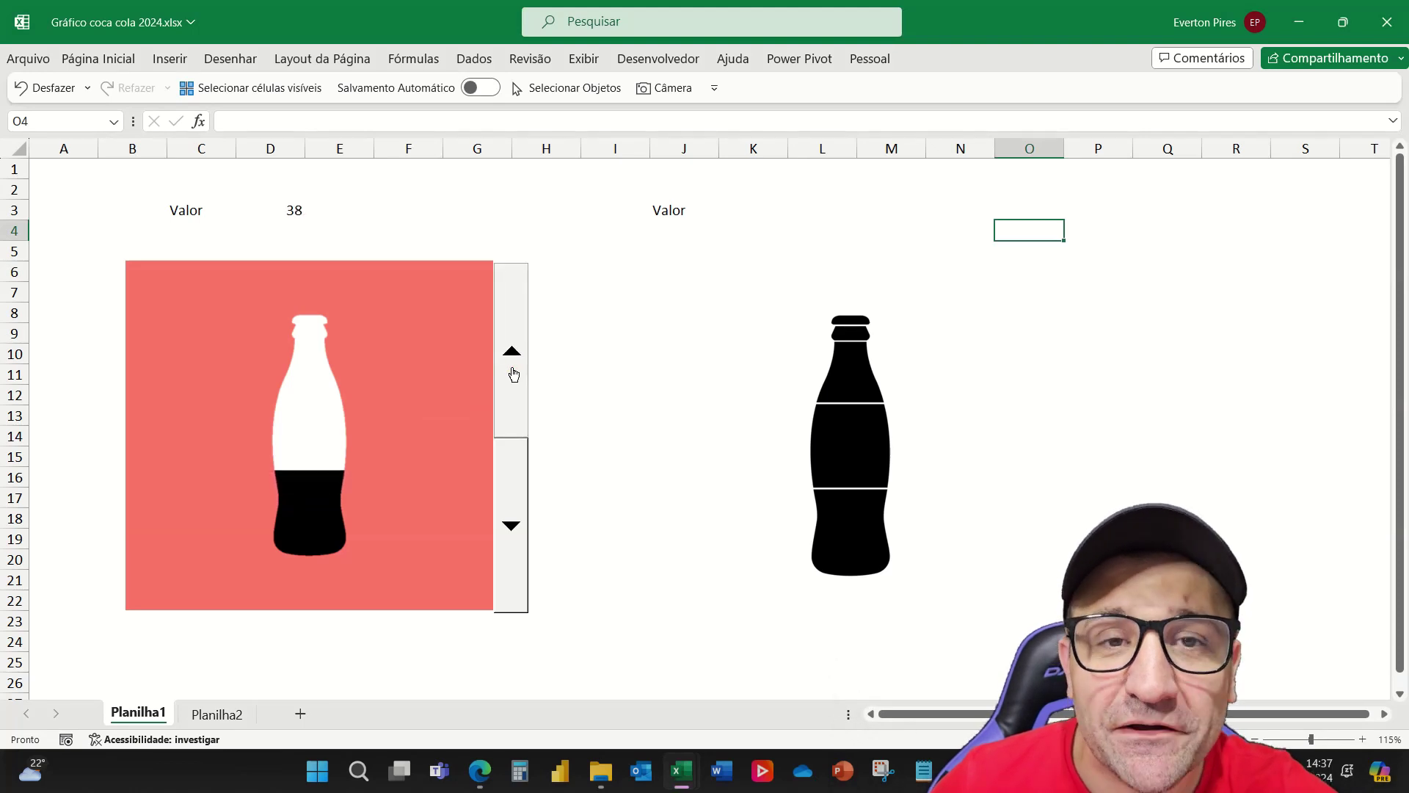
pyautogui.click(513, 374)
pyautogui.click(513, 375)
pyautogui.click(513, 374)
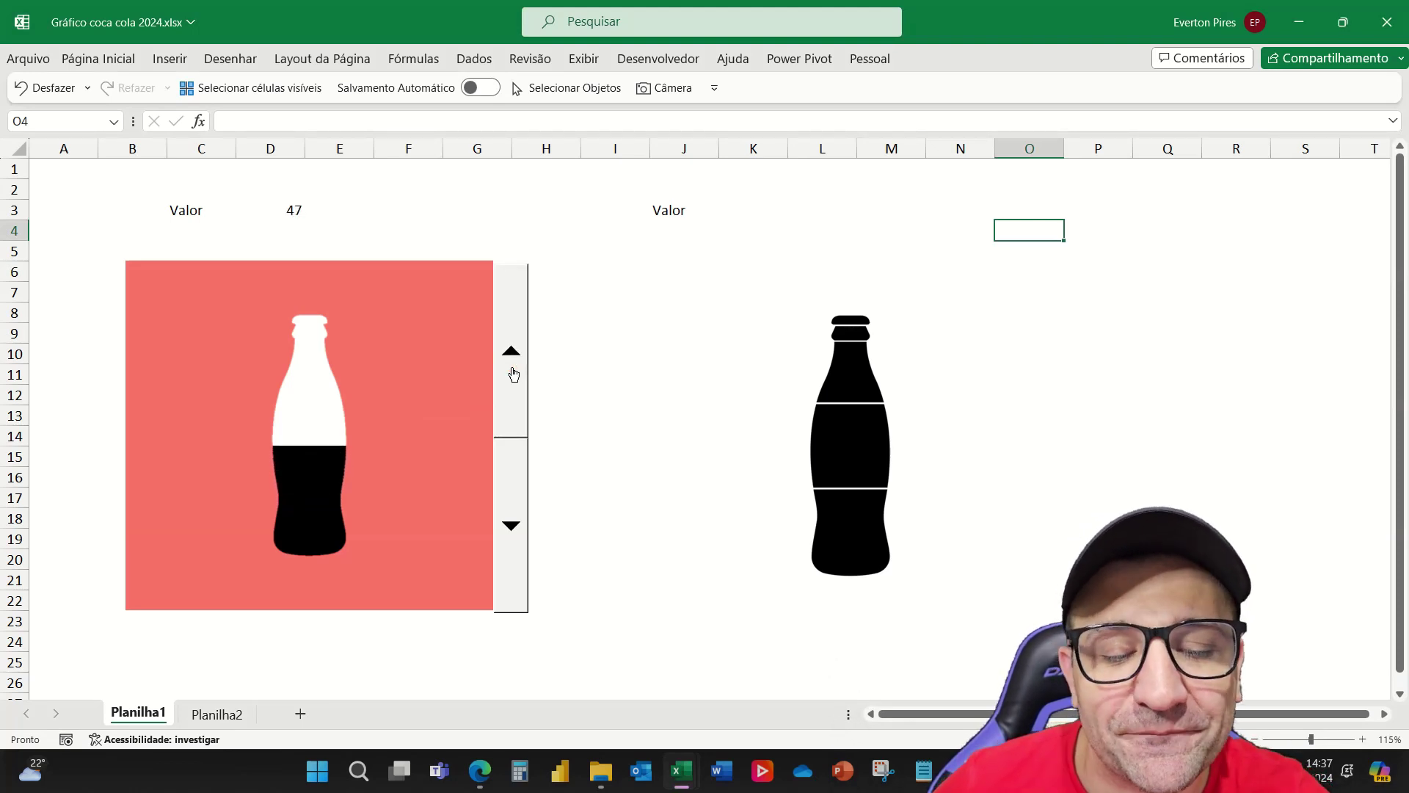
pyautogui.click(513, 374)
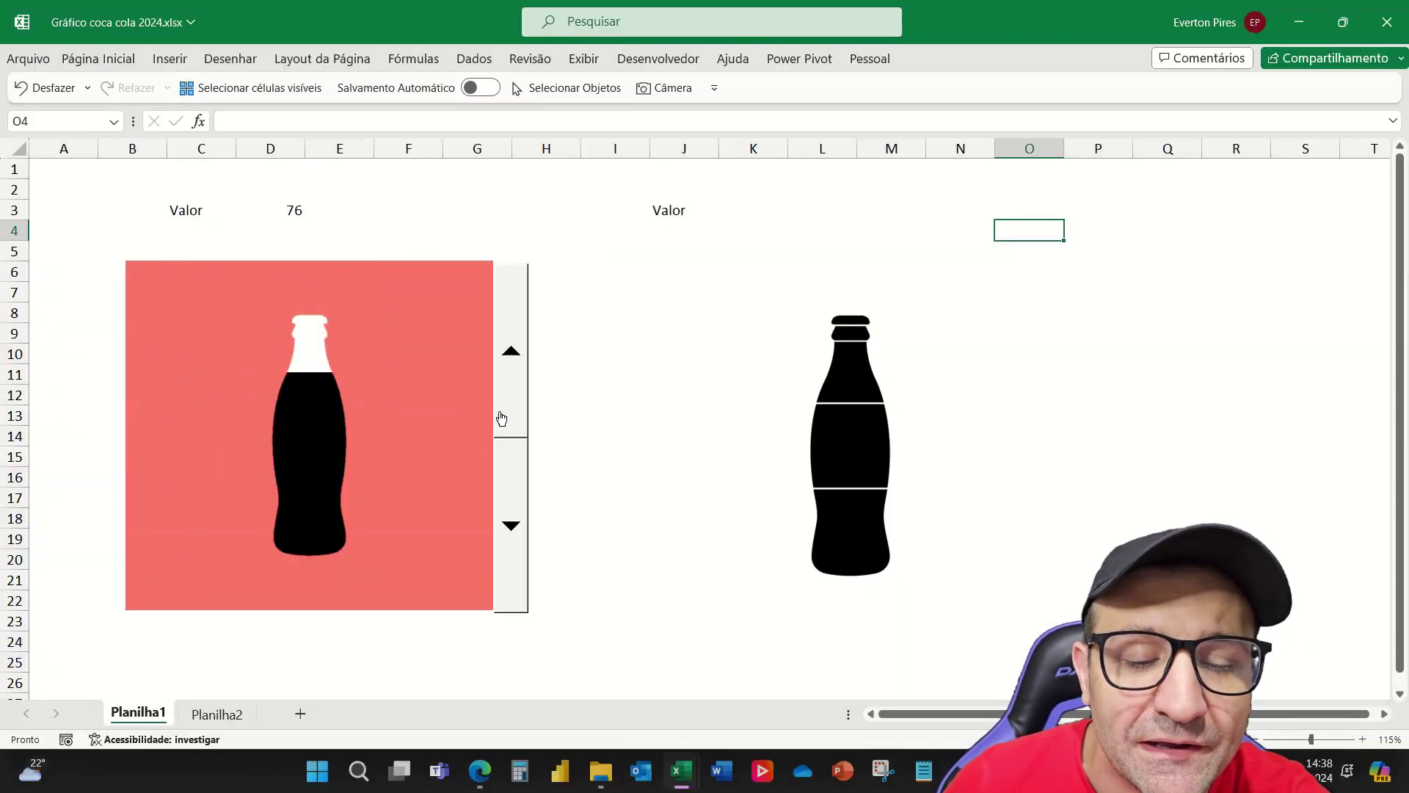
pyautogui.click(514, 378)
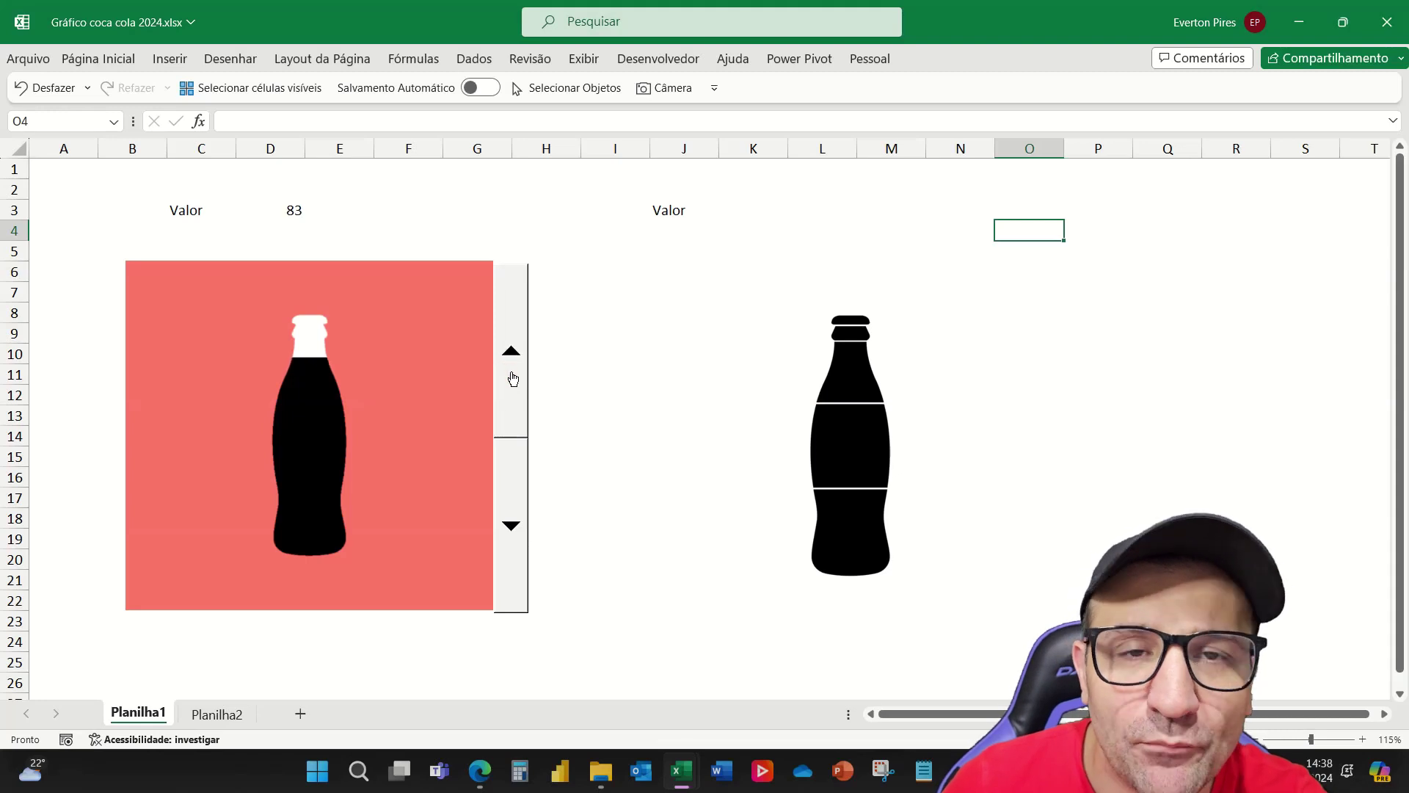
pyautogui.click(513, 379)
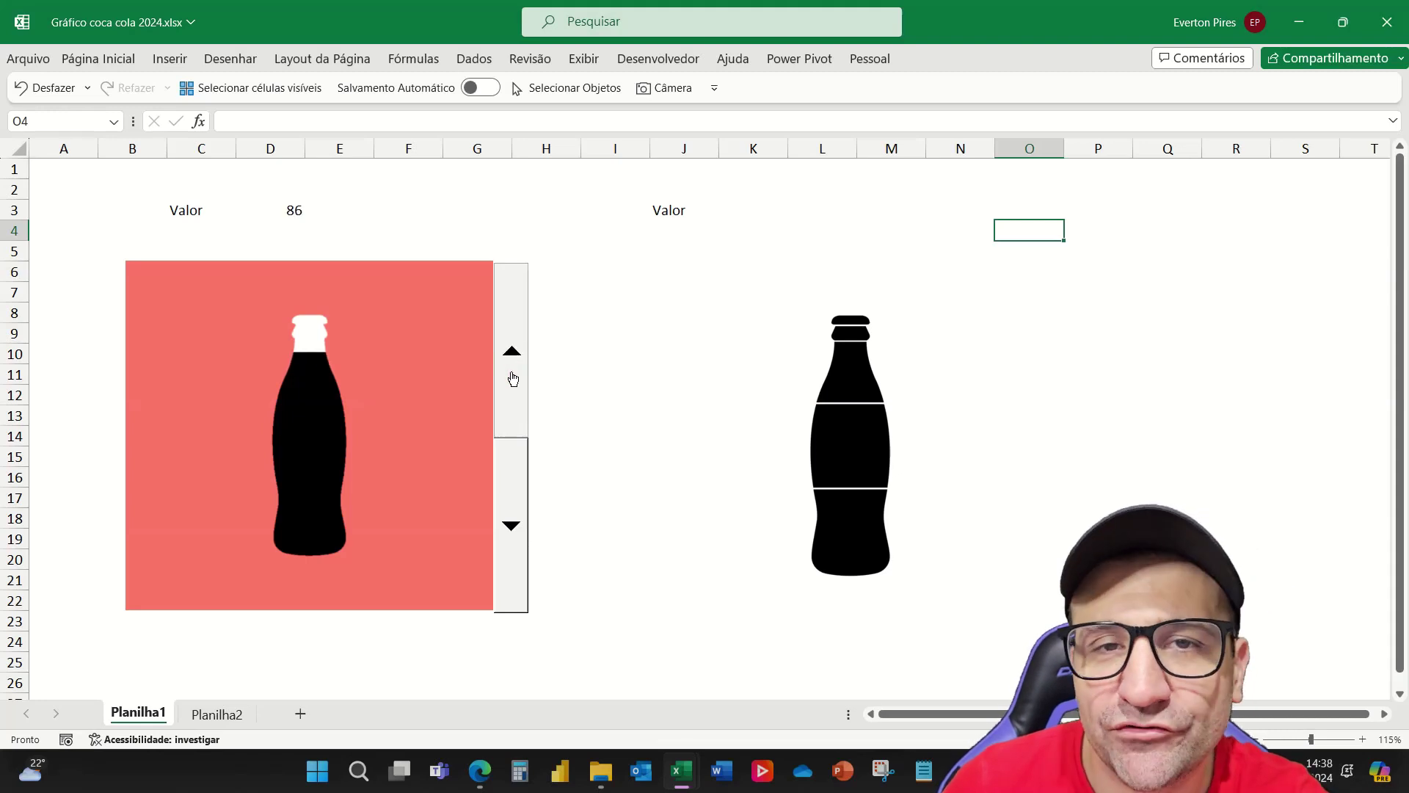
pyautogui.click(513, 526)
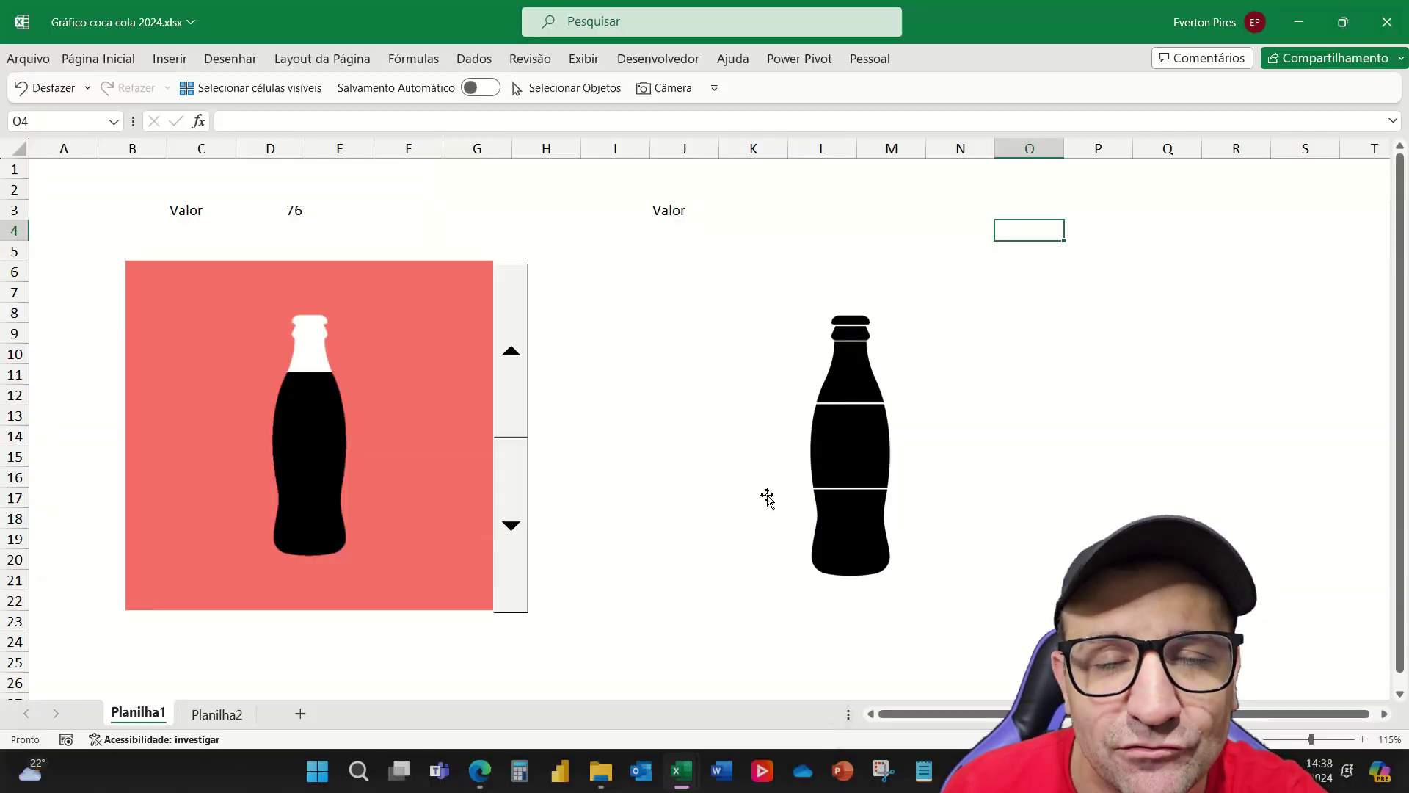
# Move the plain black bottle picture to the right and up
pyautogui.click(767, 497)
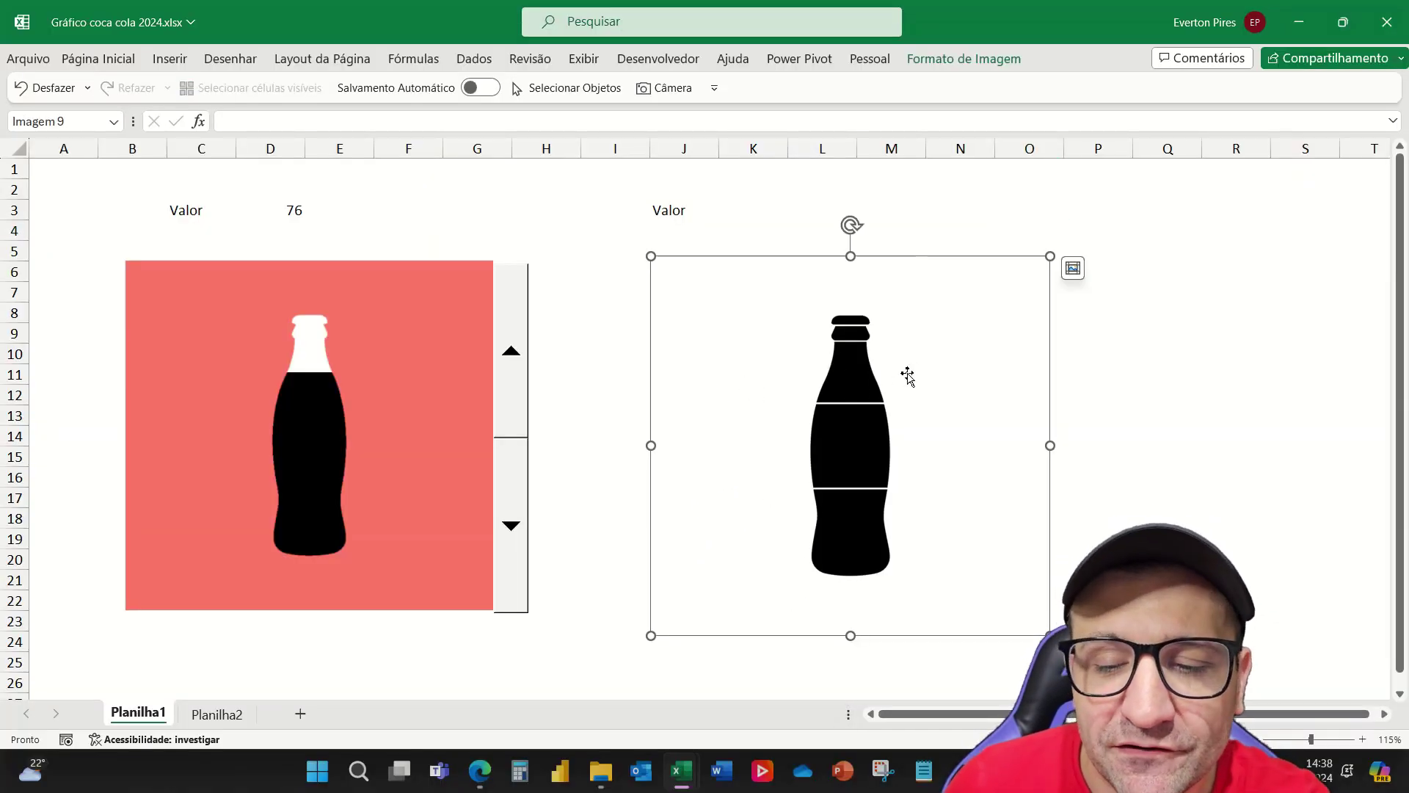
pyautogui.moveTo(907, 376); pyautogui.dragTo(948, 369)
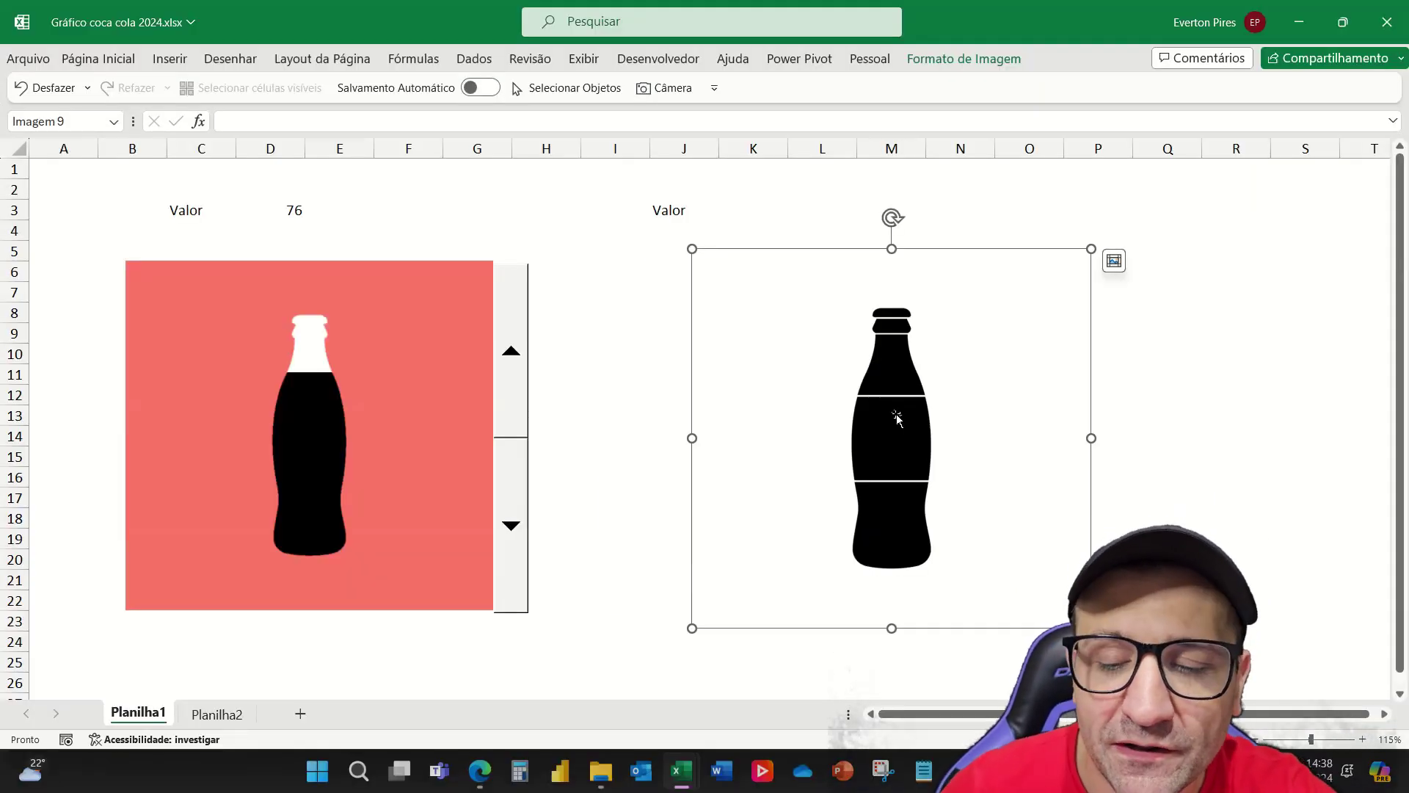
pyautogui.moveTo(894, 388); pyautogui.dragTo(921, 385)
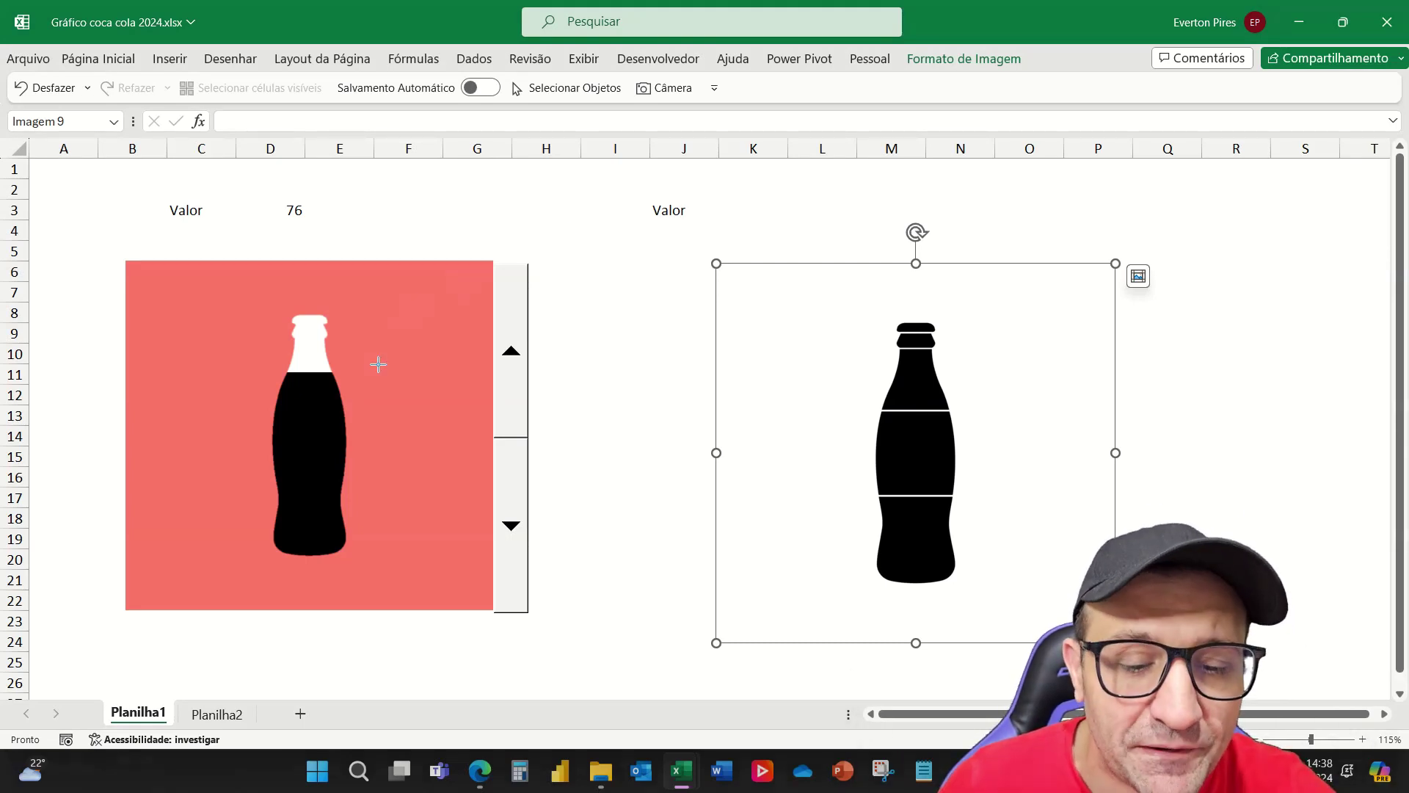
pyautogui.moveTo(315, 329); pyautogui.dragTo(354, 446)
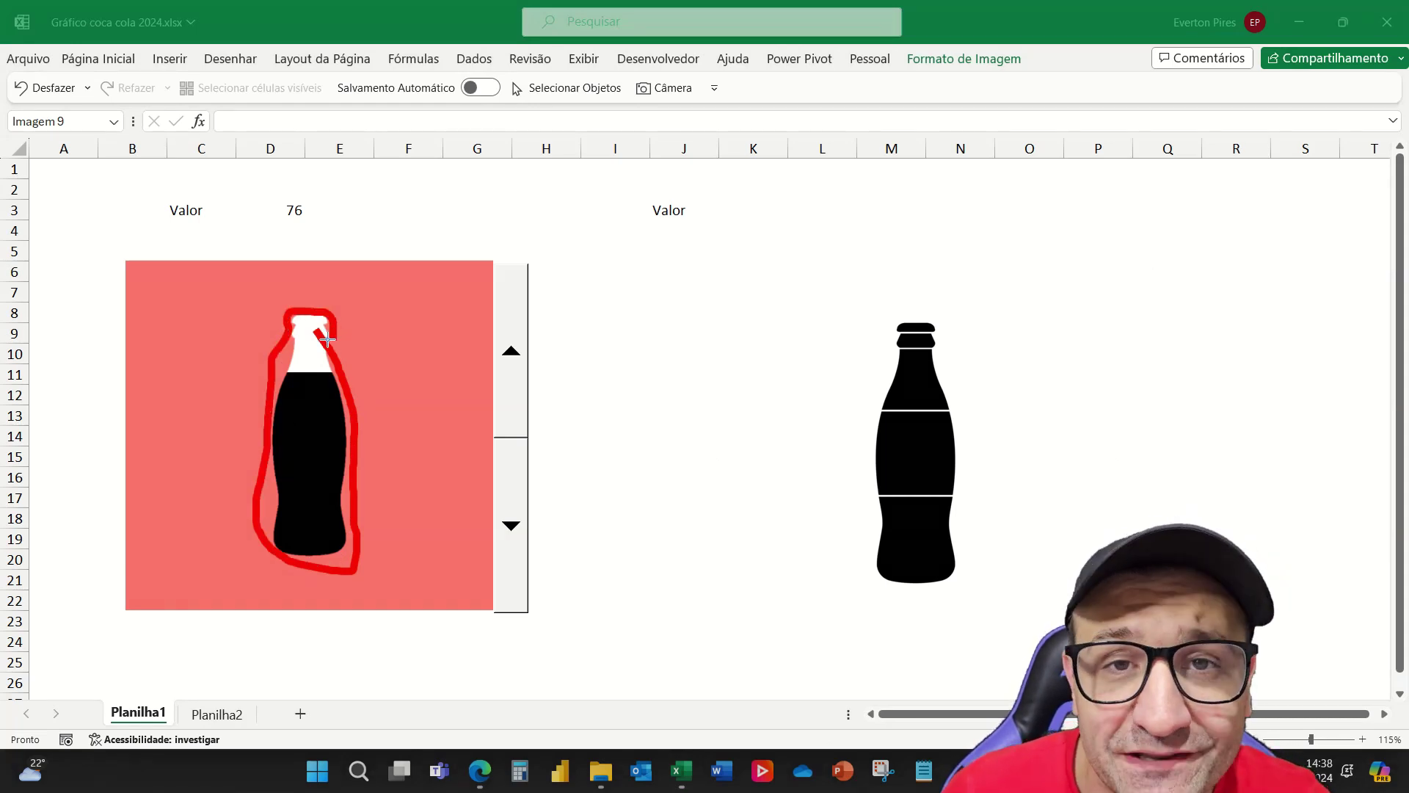
pyautogui.press('Escape')
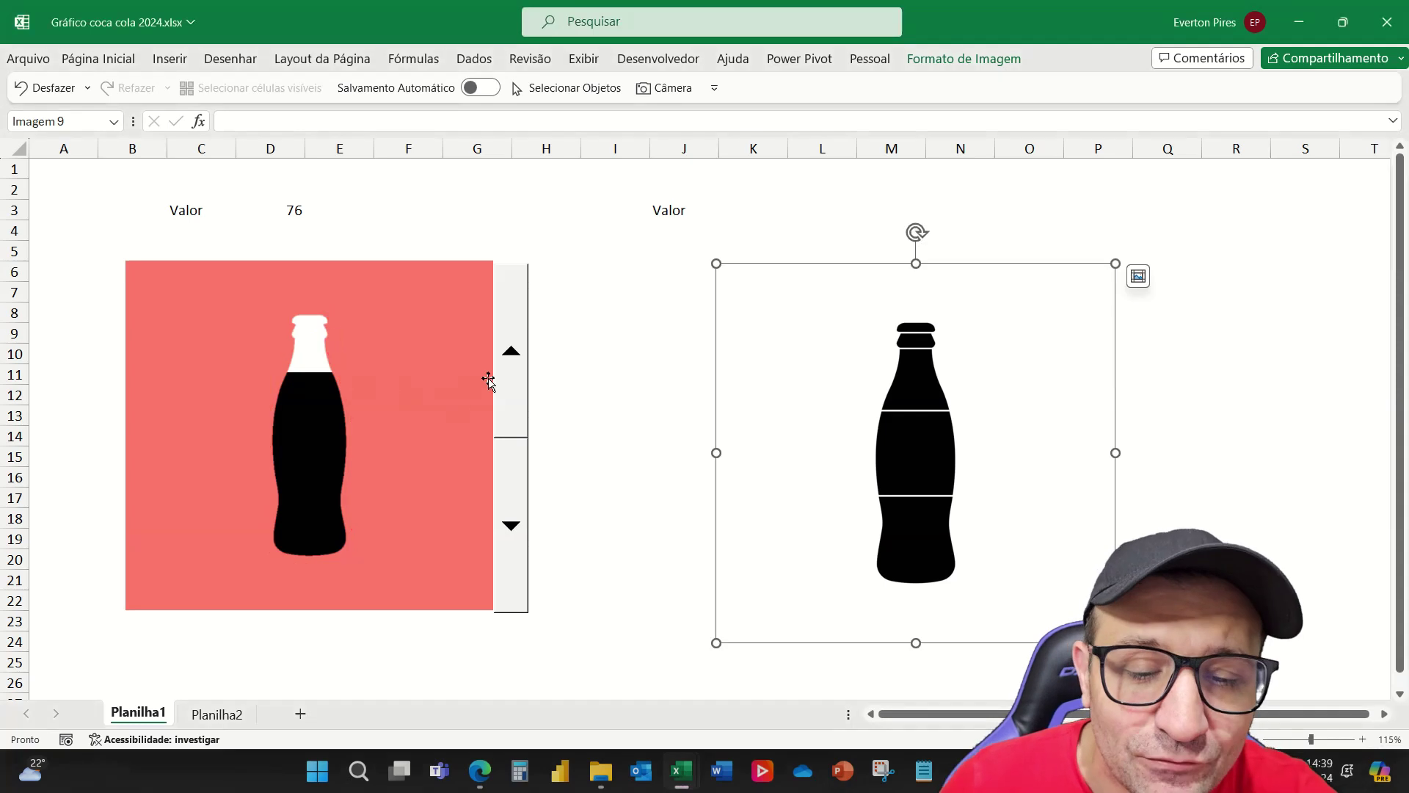
# Raise the spin button value in D3 to 85
pyautogui.click(508, 380)
pyautogui.doubleClick(508, 380)
pyautogui.tripleClick(508, 380)
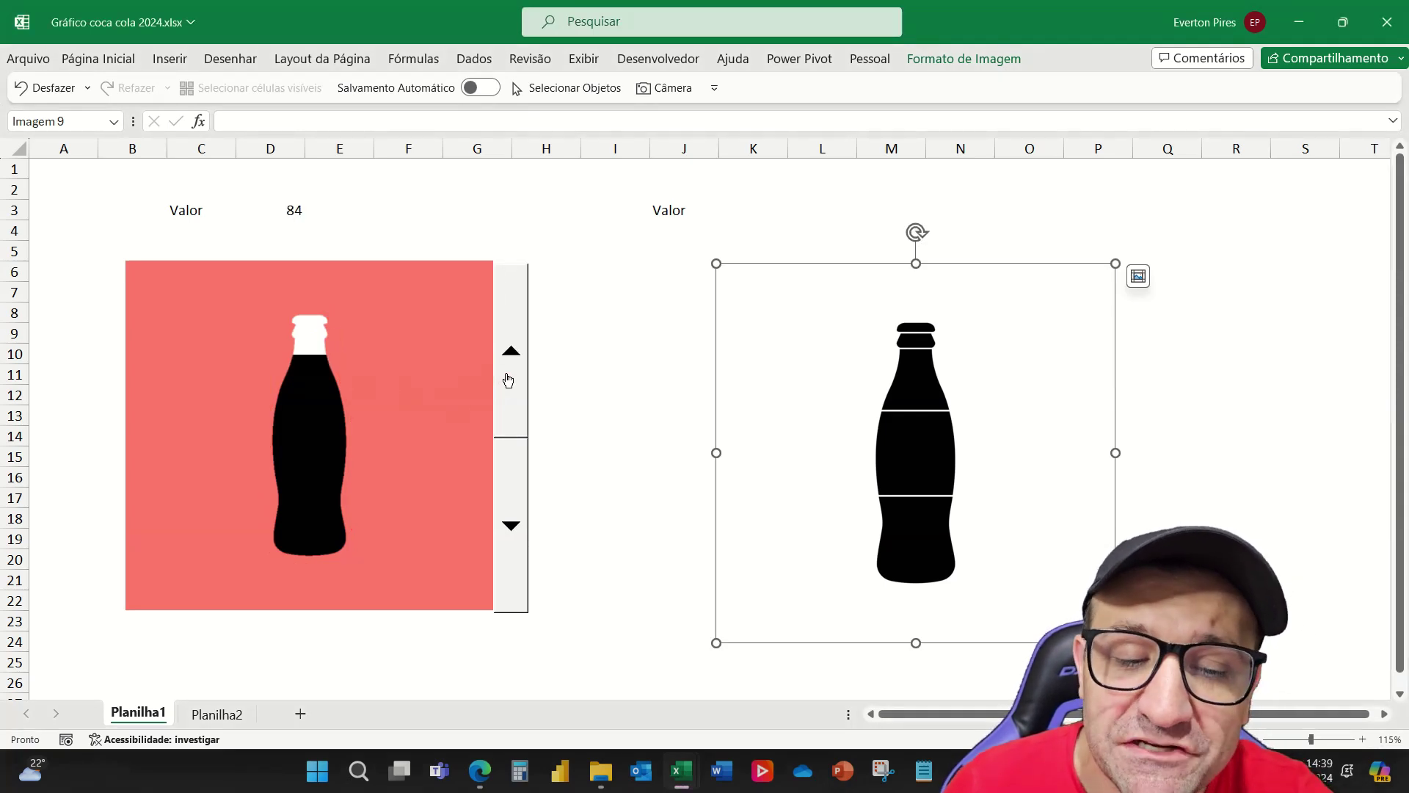
pyautogui.click(633, 380)
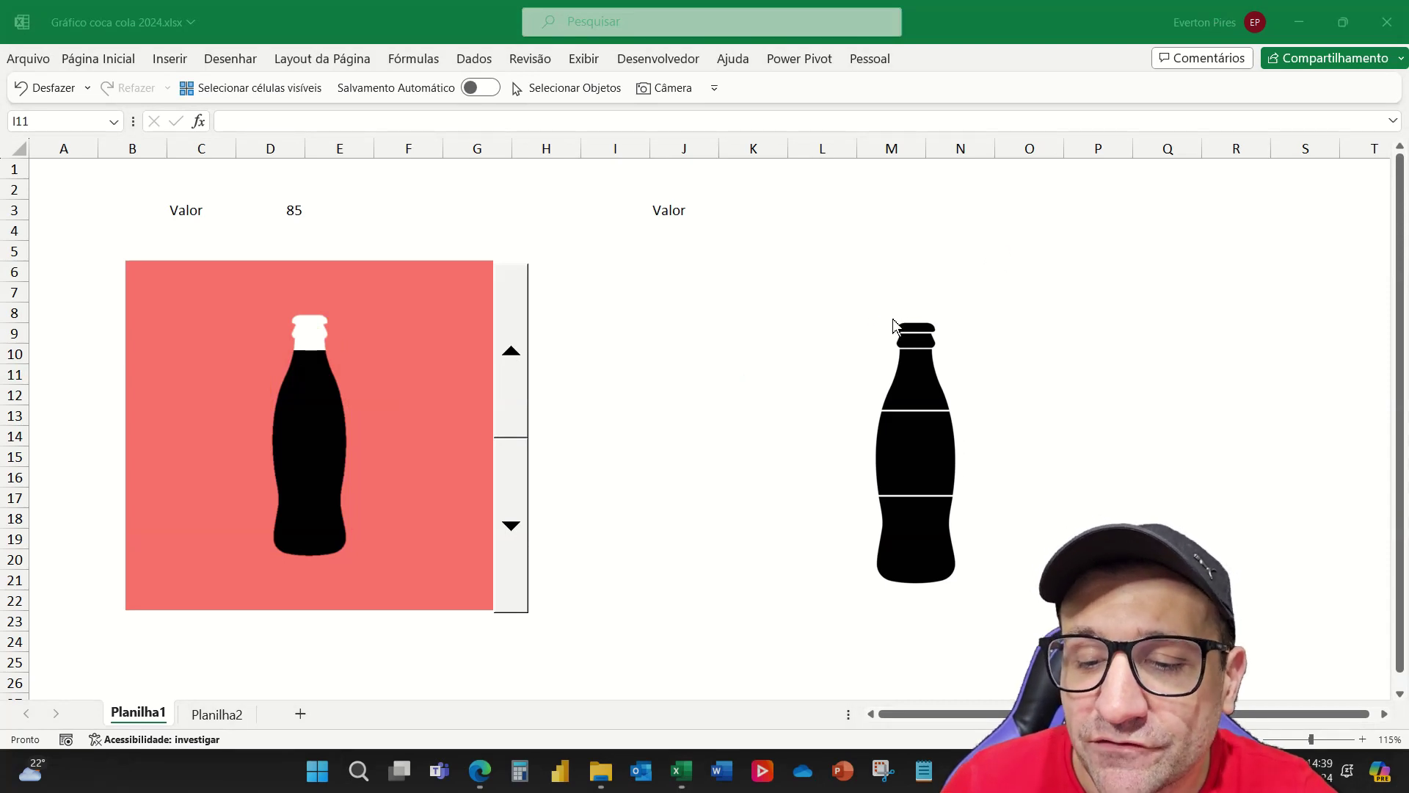
# Nudge the black bottle picture further up and right, then take a screen snip
pyautogui.moveTo(903, 288)
pyautogui.mouseDown()
pyautogui.moveTo(993, 262)
pyautogui.moveTo(919, 273)
pyautogui.mouseUp()
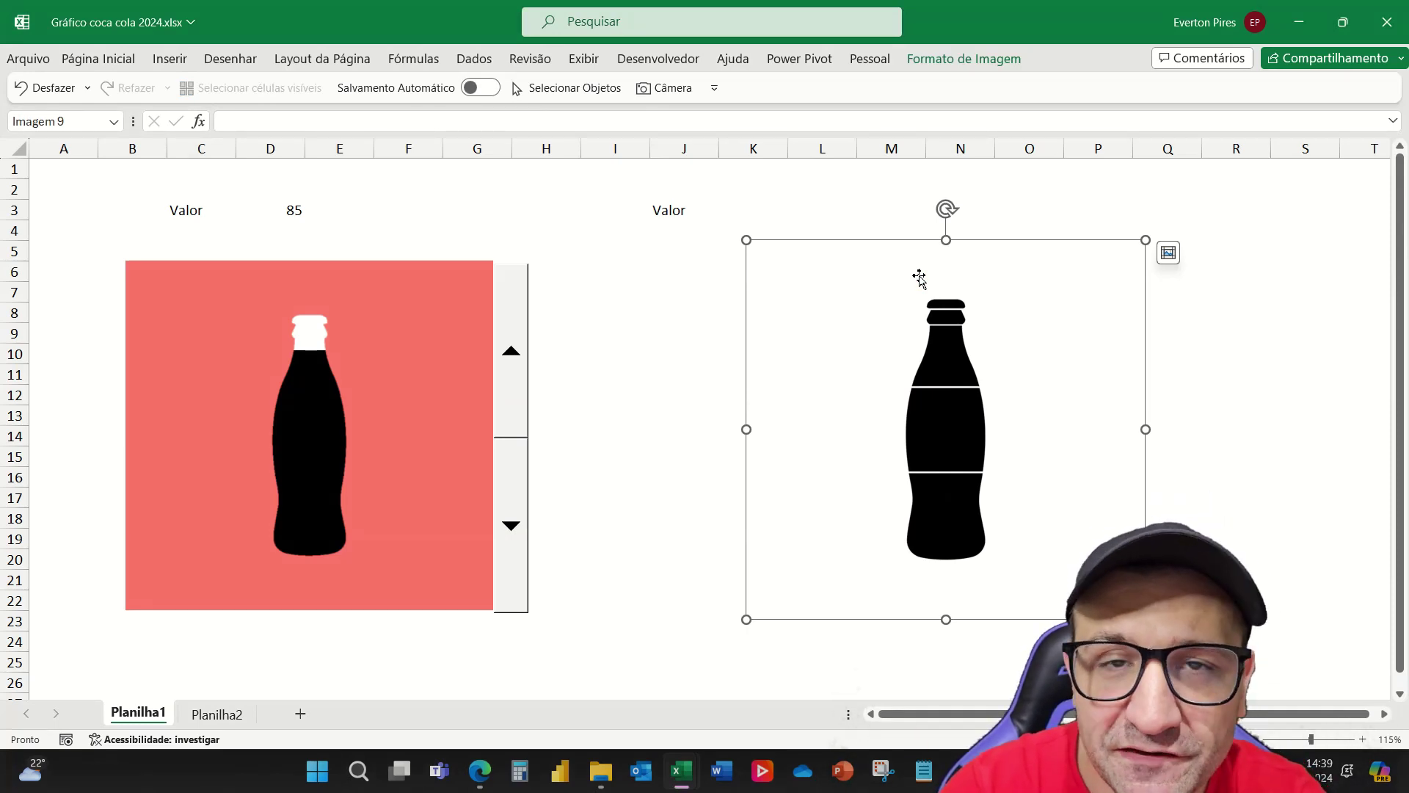
pyautogui.press('super+shift+s')
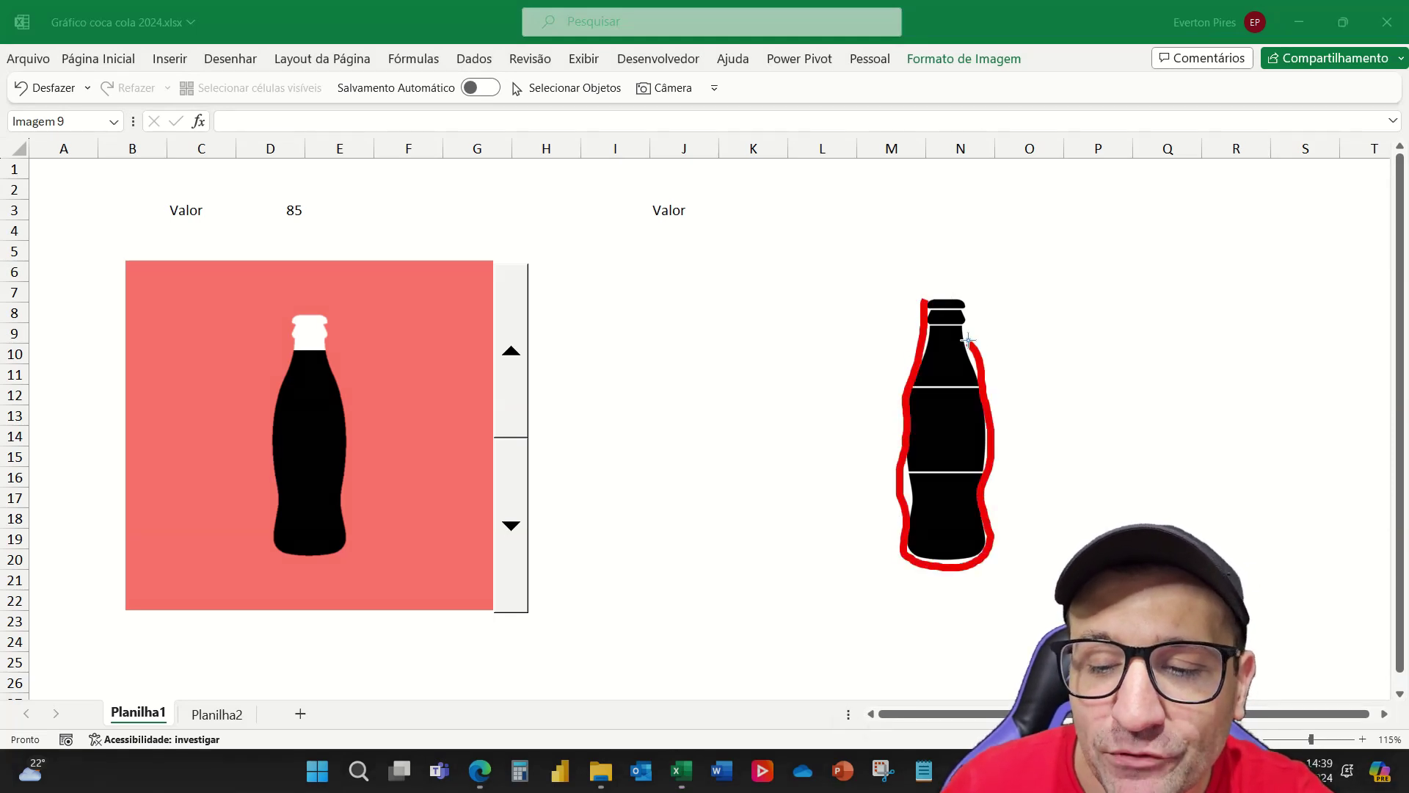
pyautogui.moveTo(916, 240)
pyautogui.mouseDown()
pyautogui.moveTo(706, 262)
pyautogui.moveTo(712, 516)
pyautogui.mouseUp()
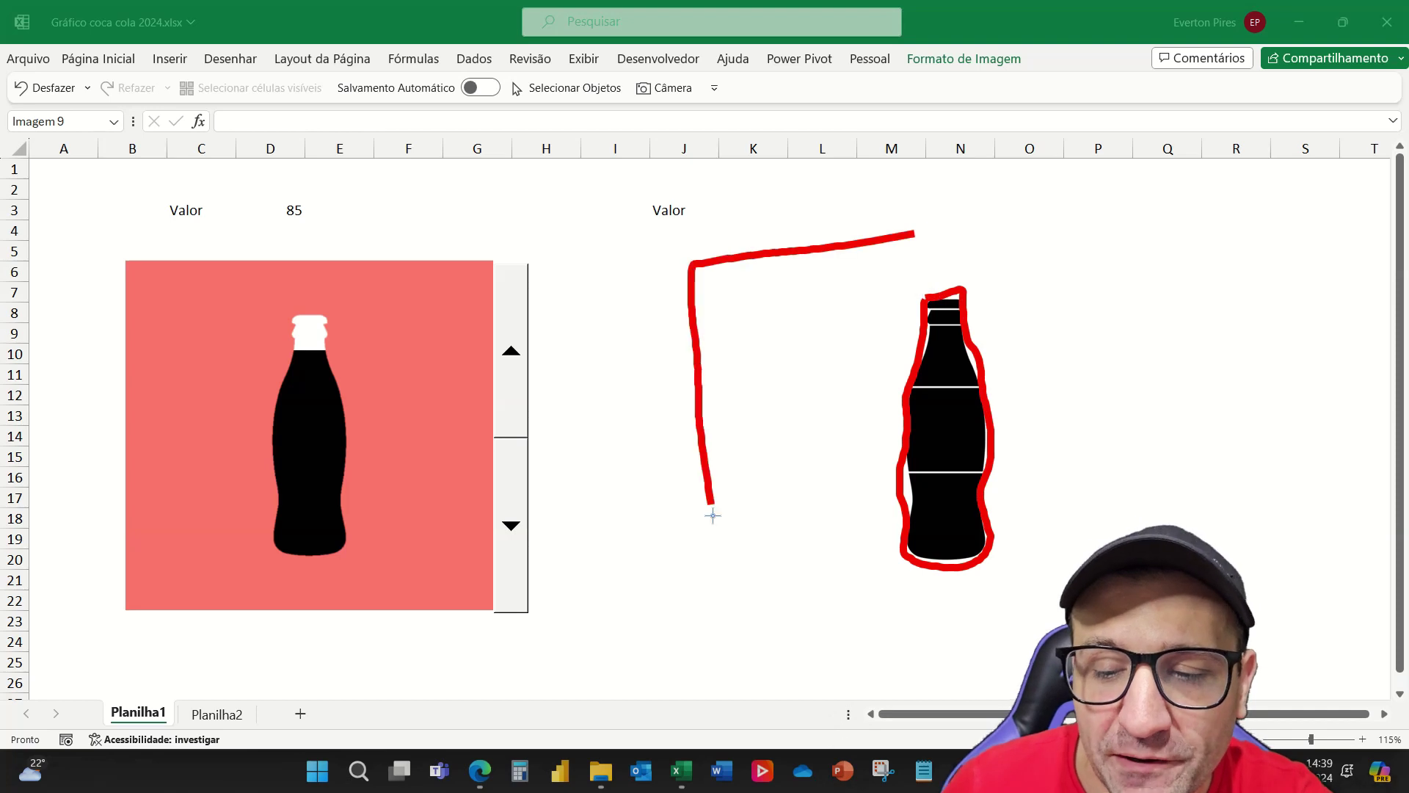
pyautogui.moveTo(741, 604); pyautogui.dragTo(960, 613)
pyautogui.moveTo(1061, 611); pyautogui.dragTo(881, 238)
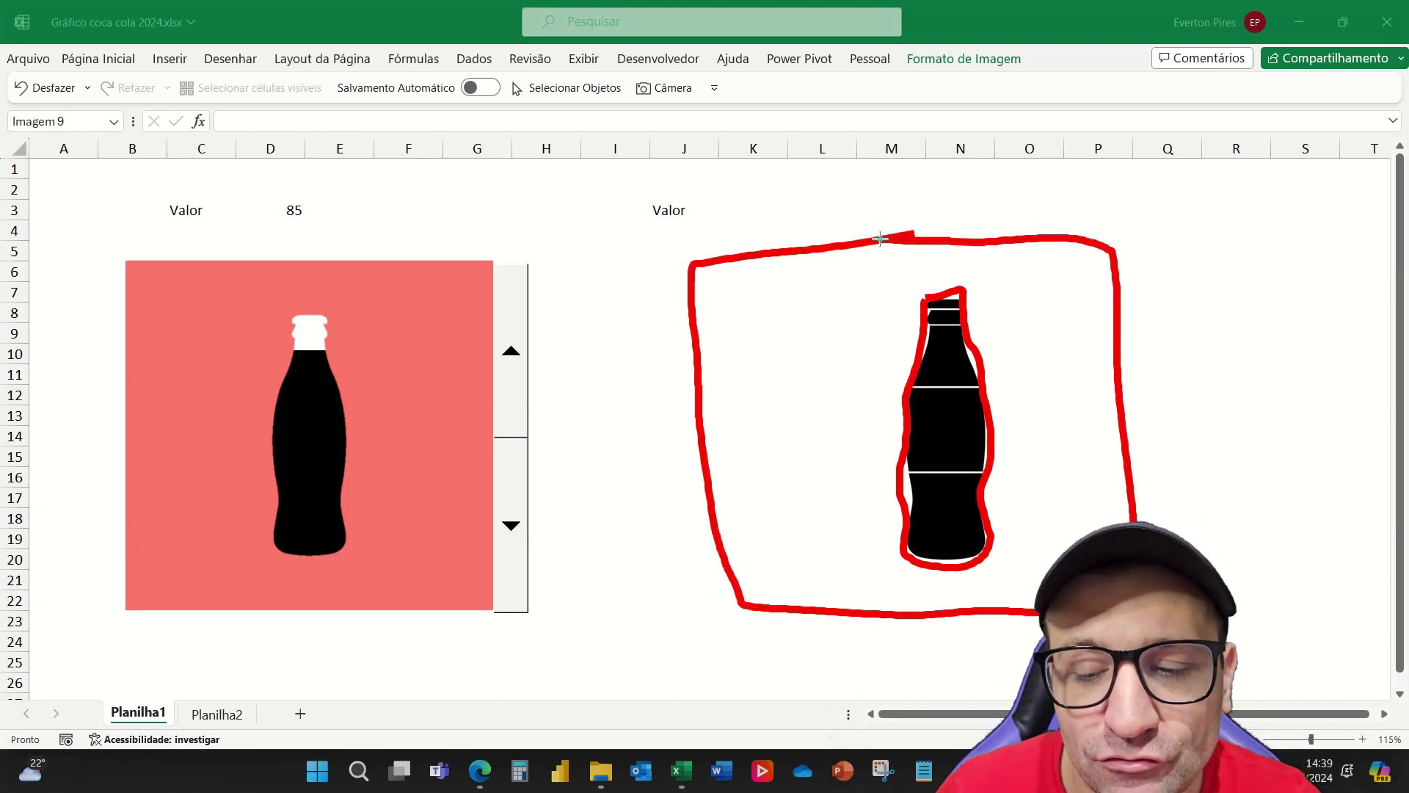
pyautogui.press('Escape')
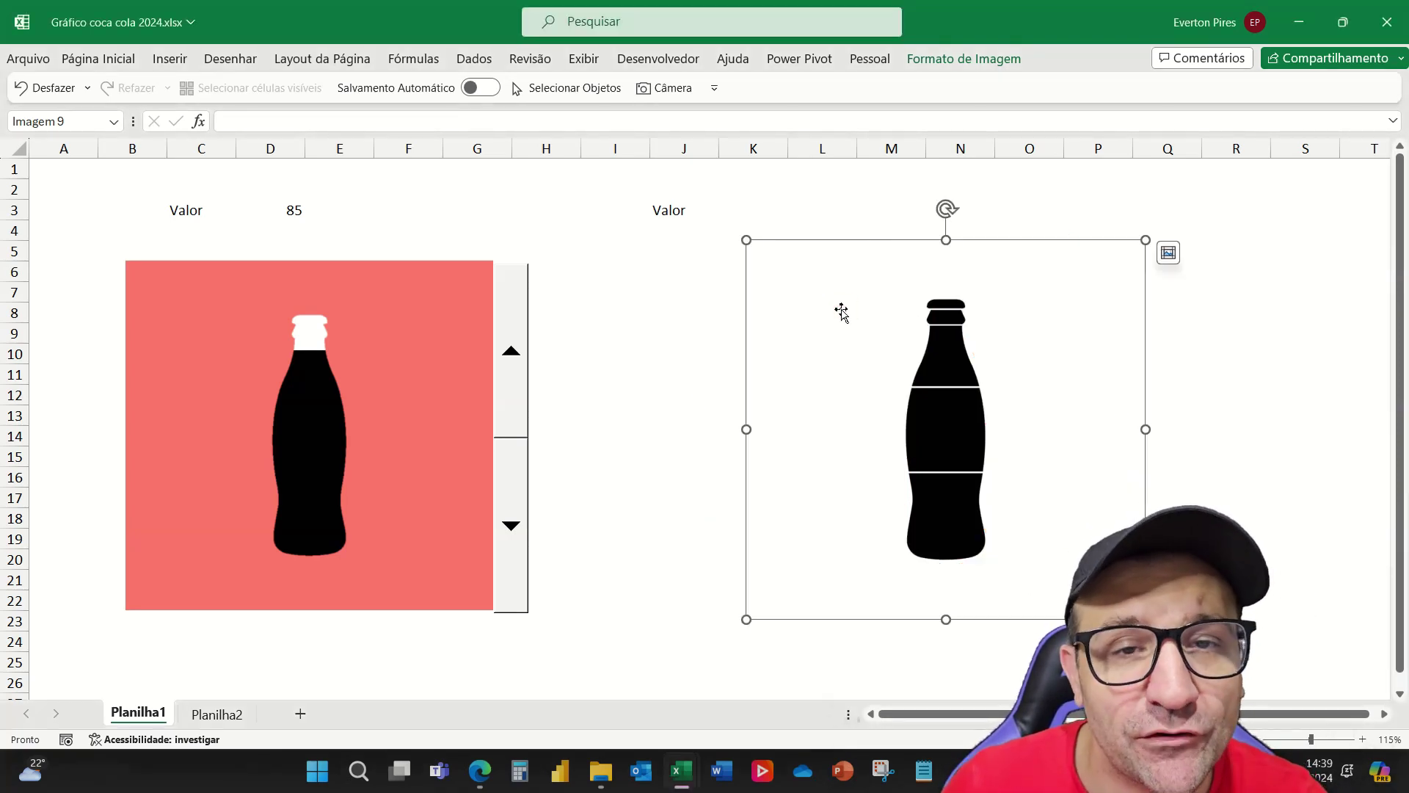
pyautogui.press('ctrl')
pyautogui.press('ctrl')
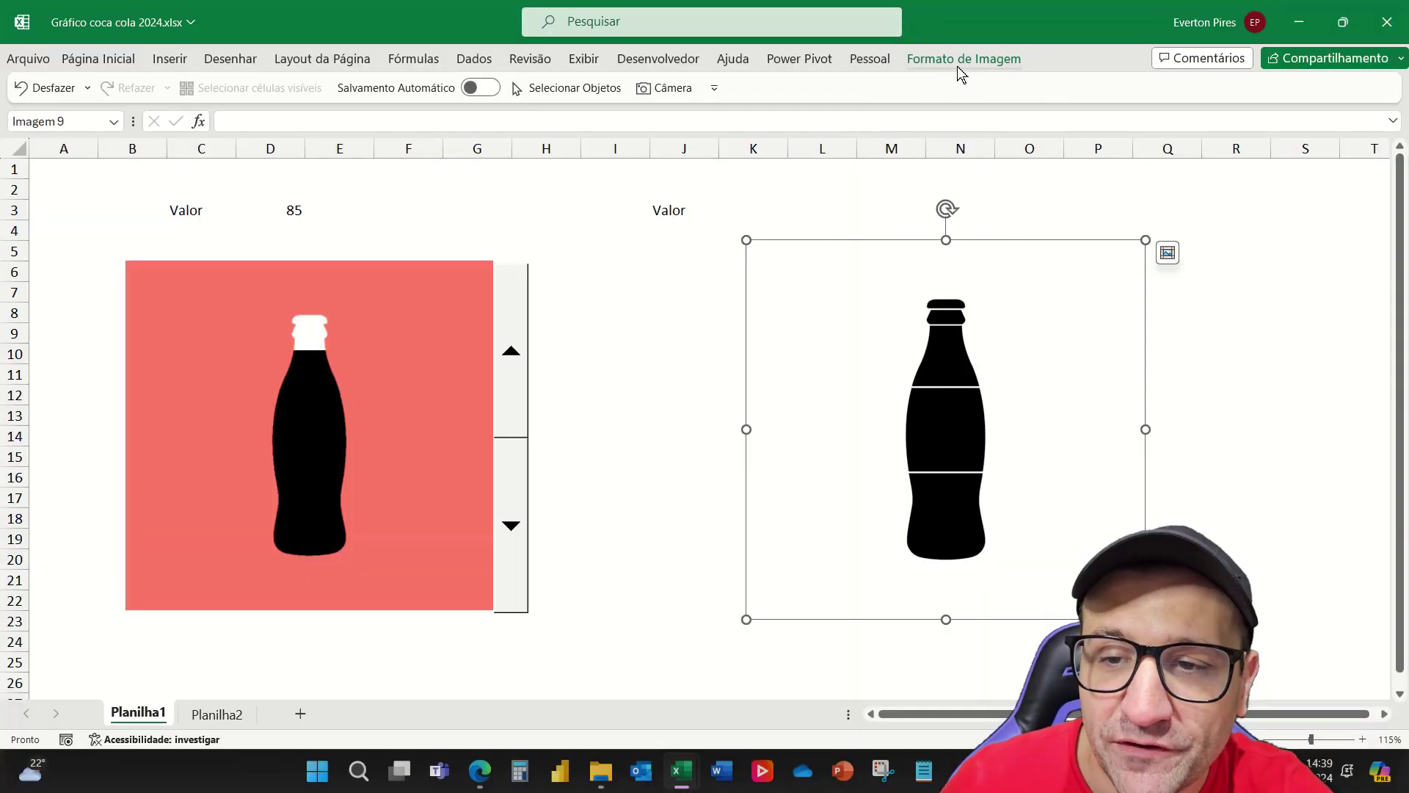
# Recolour the right bottle picture with the standard red, matching the left one
pyautogui.click(957, 59)
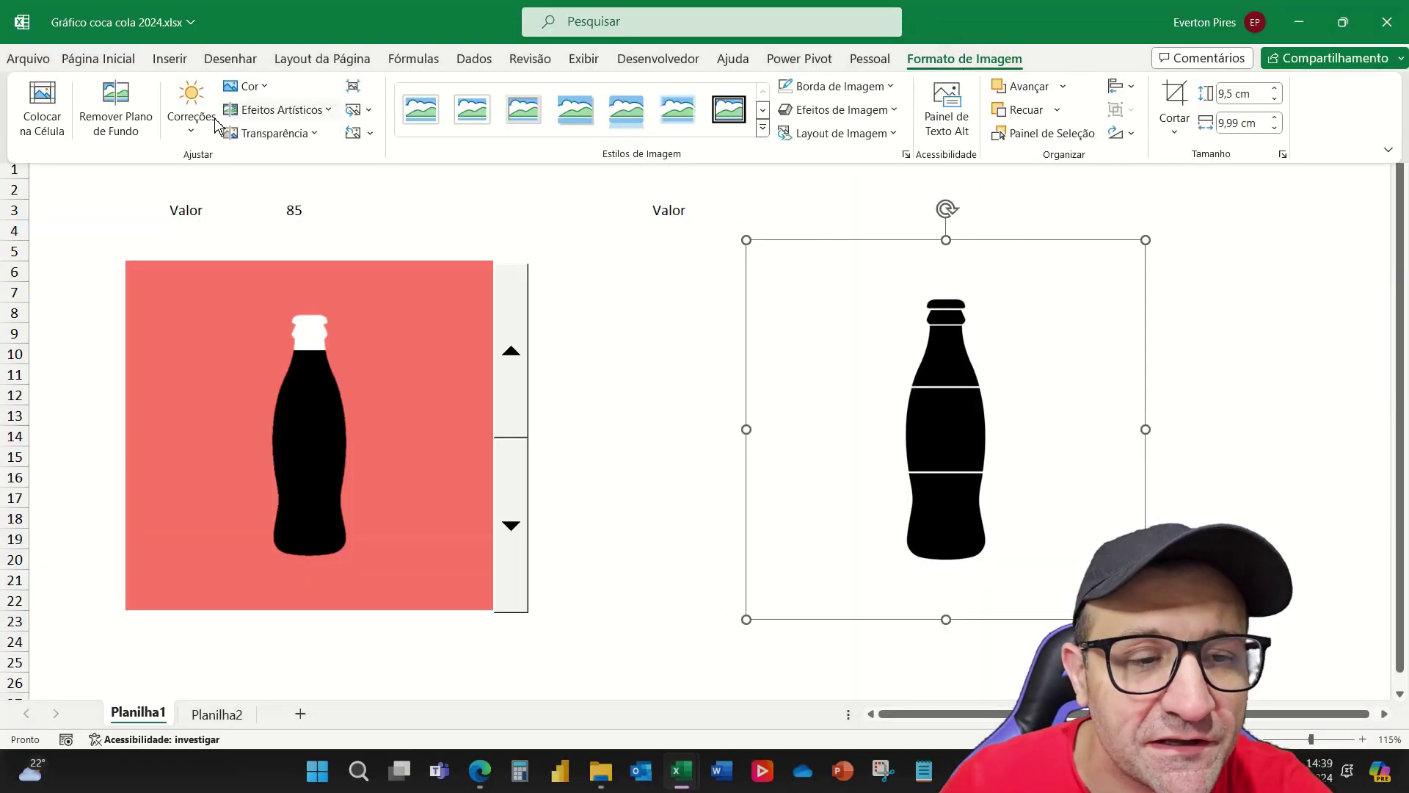
pyautogui.press('ctrl')
pyautogui.press('ctrl')
pyautogui.click(246, 86)
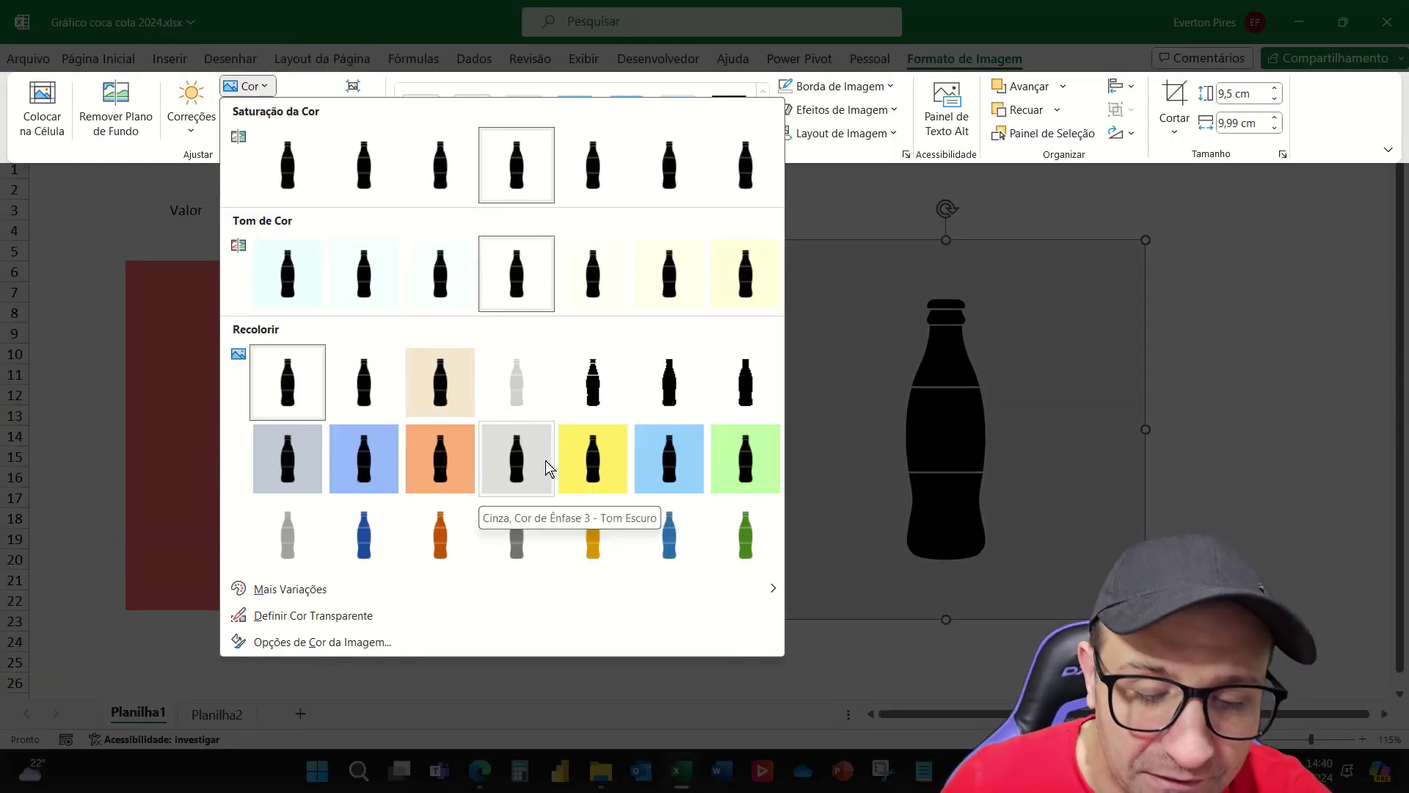
pyautogui.press('ctrl')
pyautogui.press('ctrl')
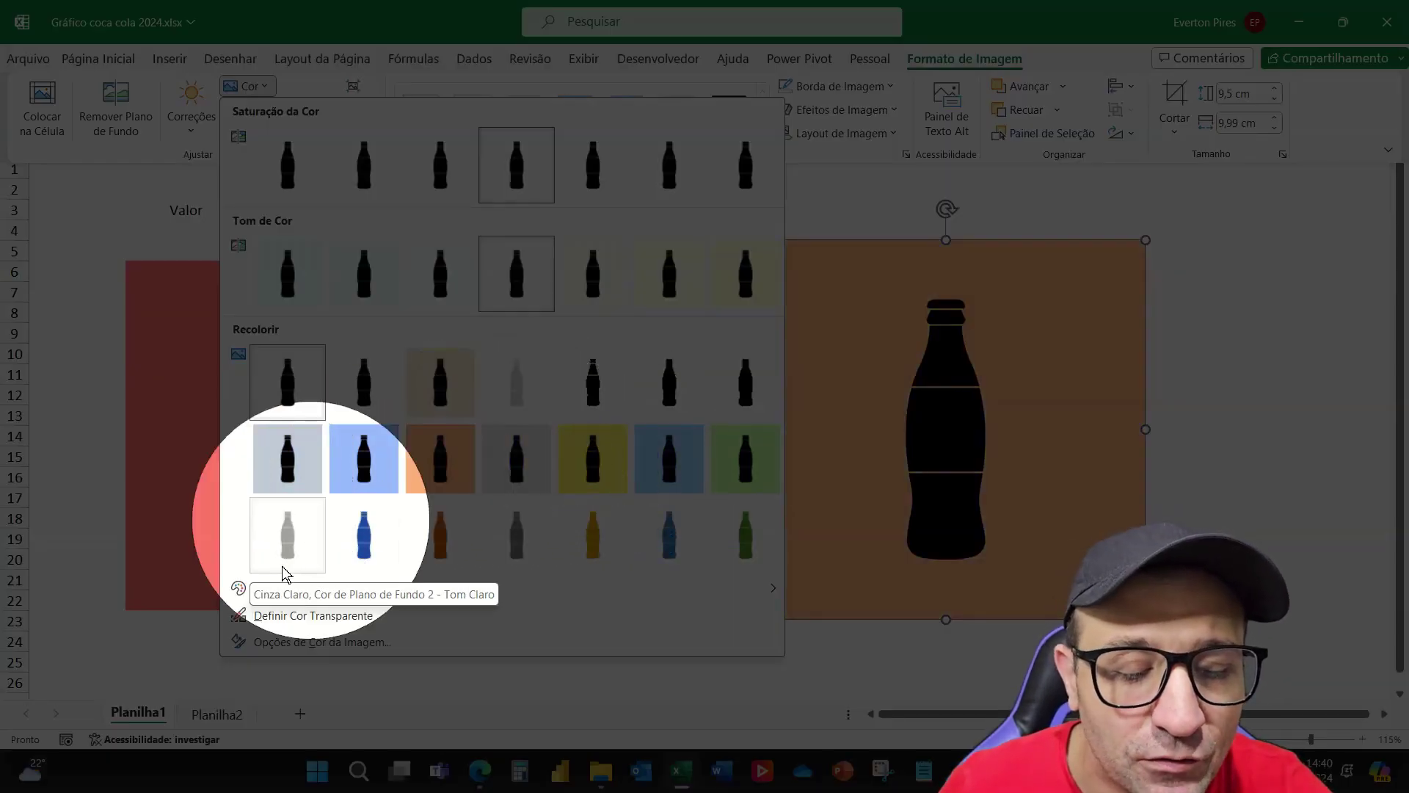
pyautogui.press('ctrl')
pyautogui.press('ctrl')
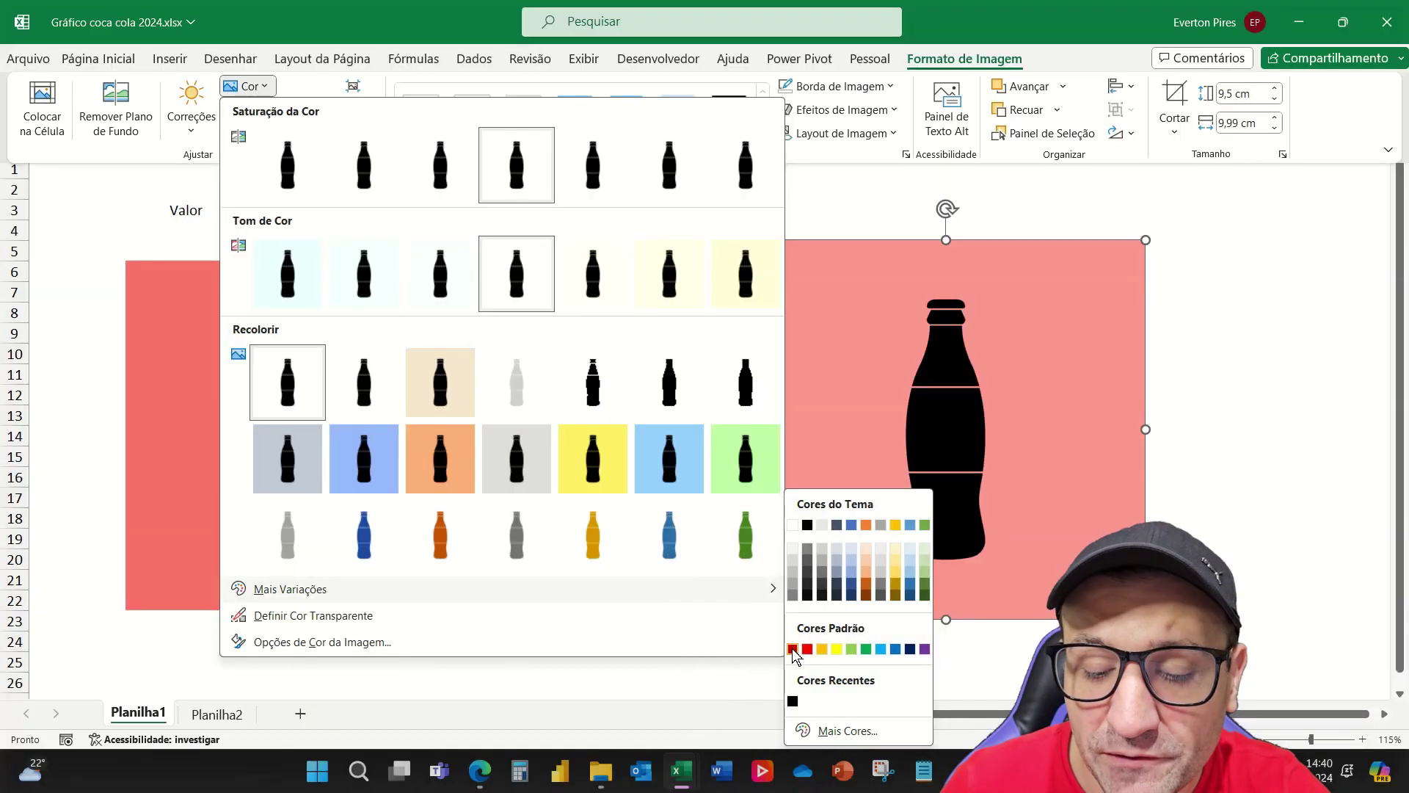
pyautogui.click(793, 649)
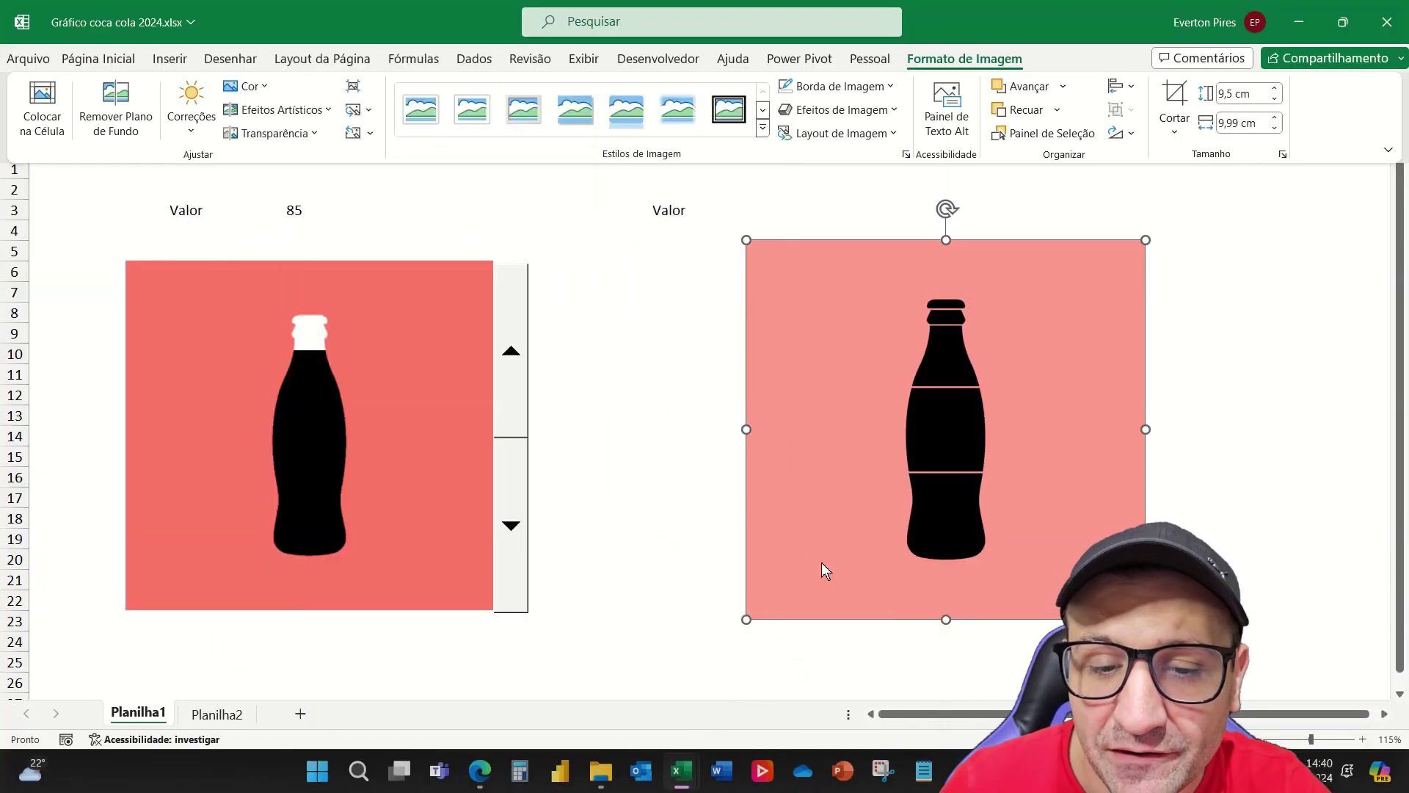
pyautogui.click(242, 87)
pyautogui.moveTo(290, 589)
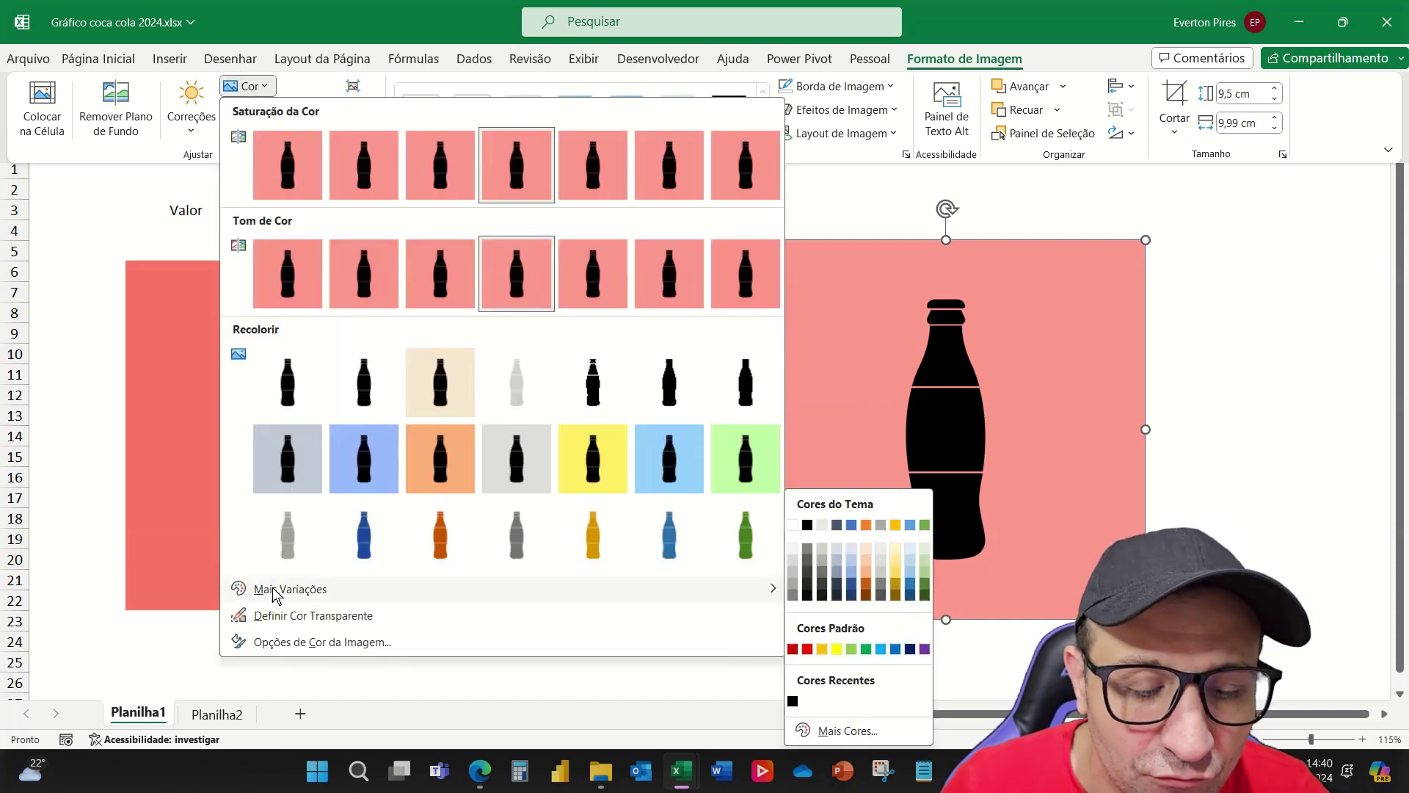
pyautogui.click(808, 649)
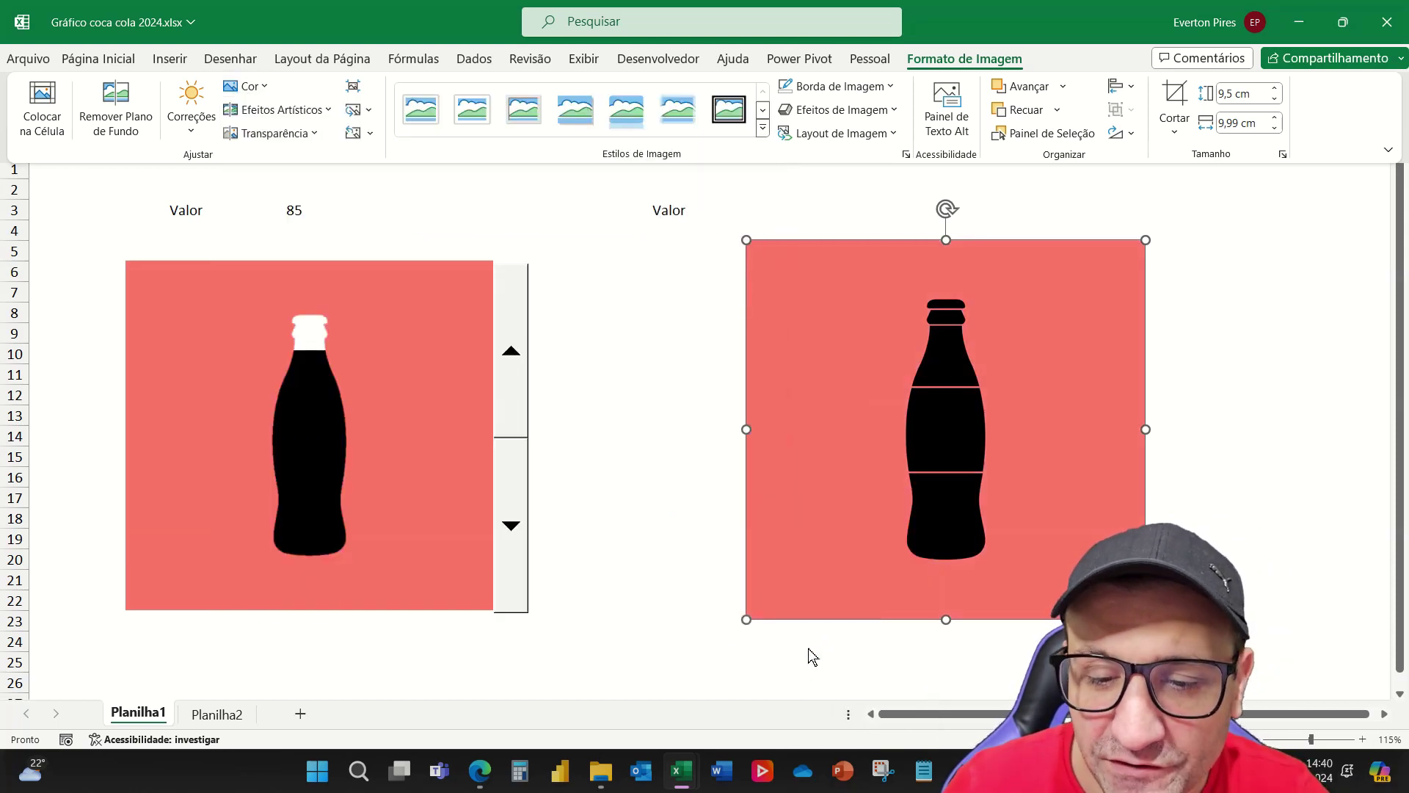
# Shrink the right picture slightly from its corner and nudge it beside the first
pyautogui.click(1060, 364)
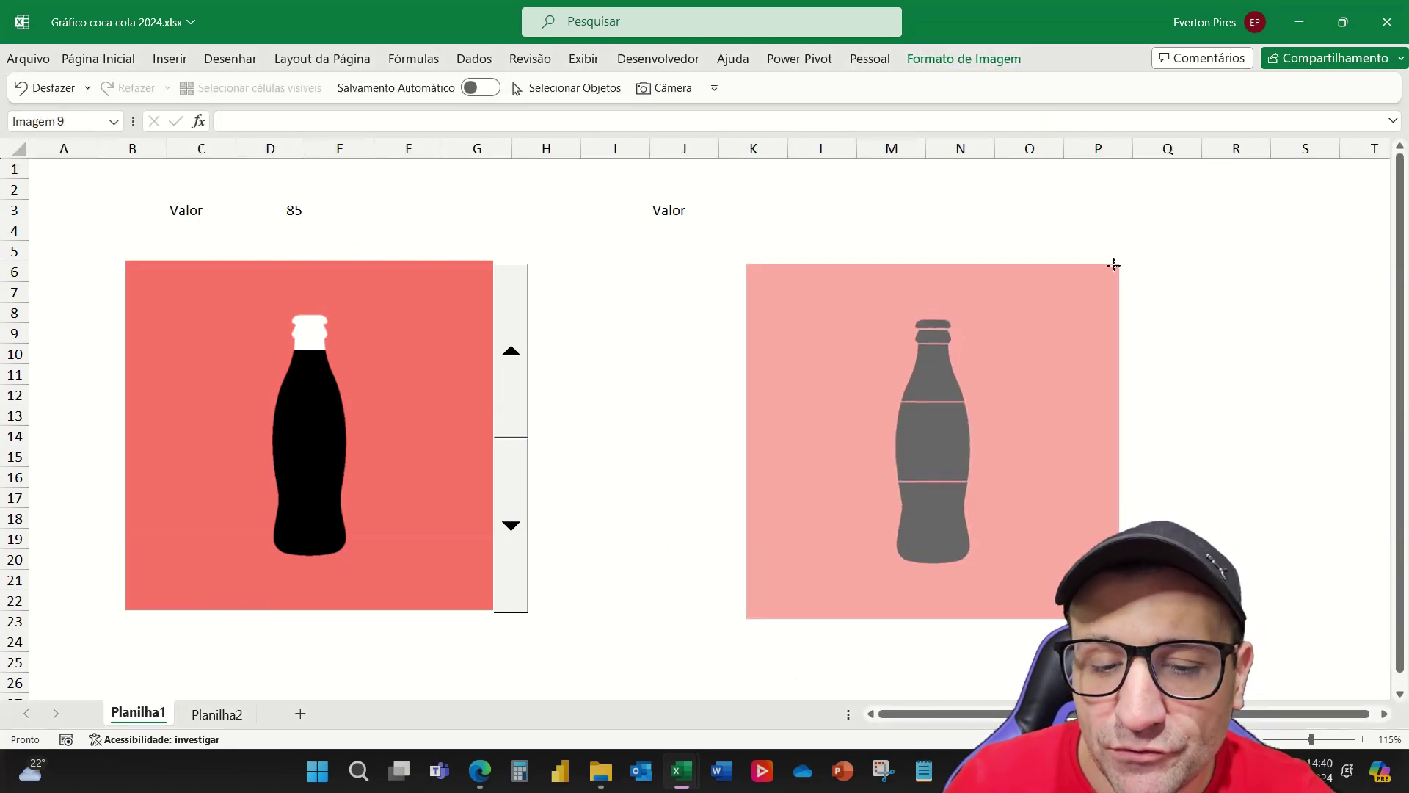
pyautogui.moveTo(1146, 241); pyautogui.dragTo(1116, 254)
pyautogui.moveTo(1044, 348); pyautogui.dragTo(1042, 350)
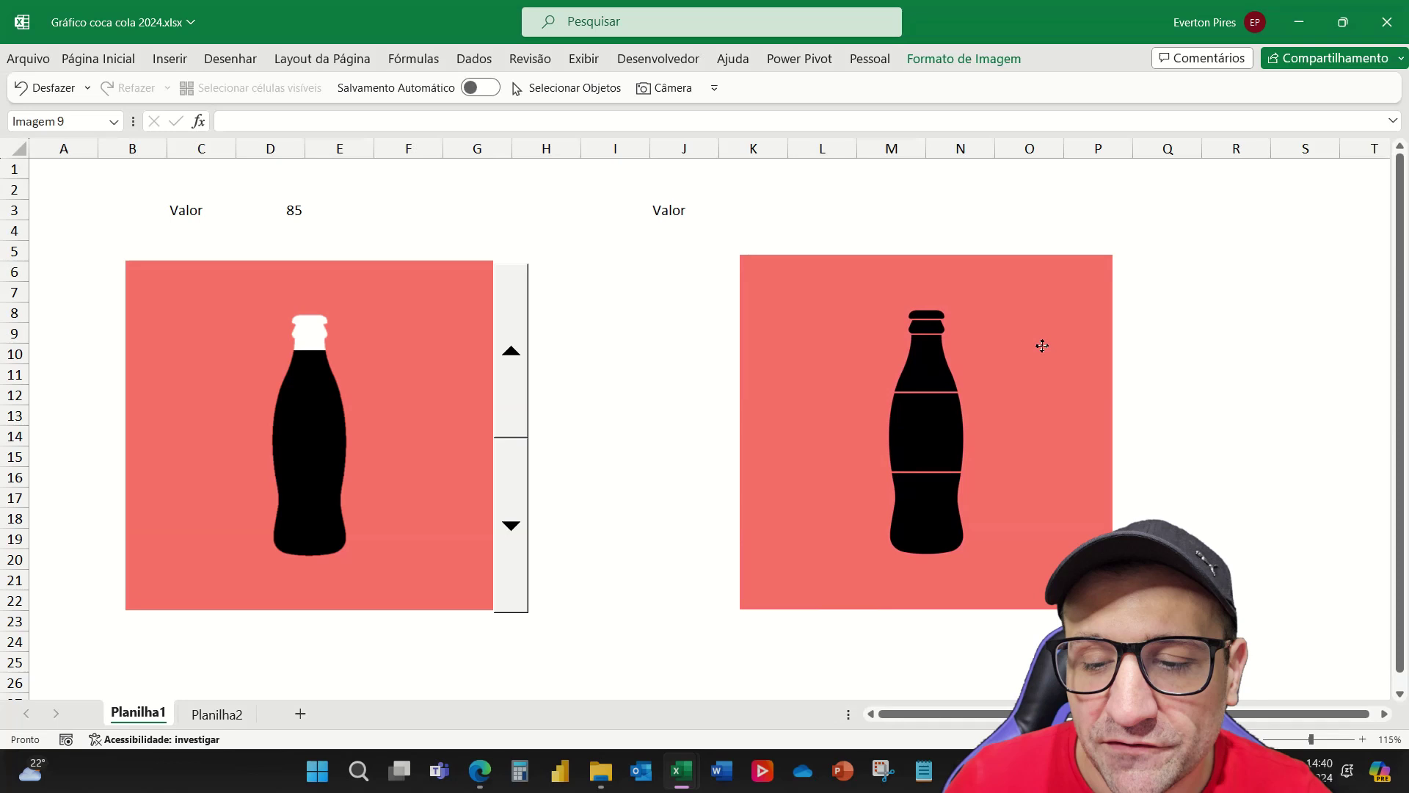
pyautogui.click(1253, 312)
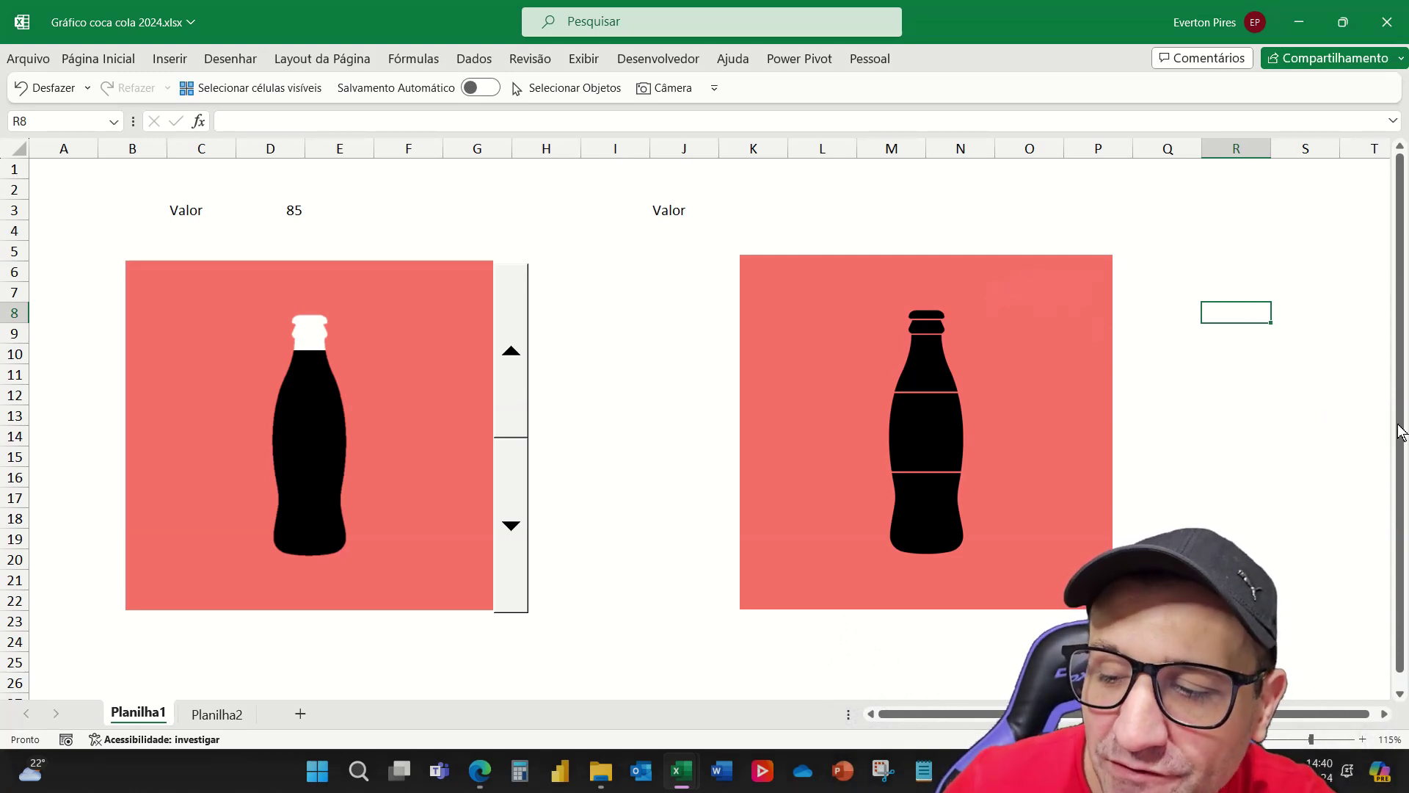
pyautogui.press('super+shift+s')
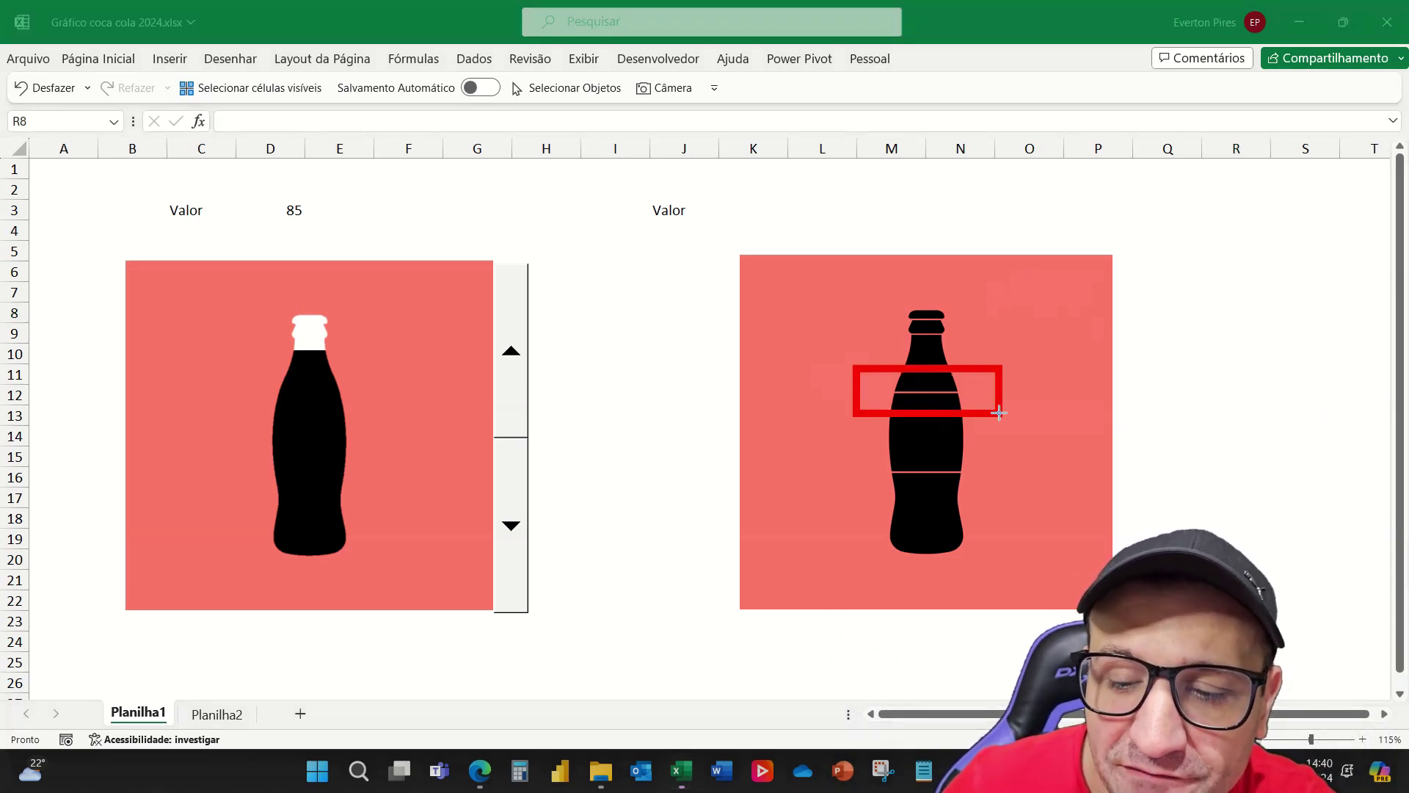
pyautogui.moveTo(885, 404); pyautogui.dragTo(998, 414)
pyautogui.moveTo(900, 480); pyautogui.dragTo(987, 499)
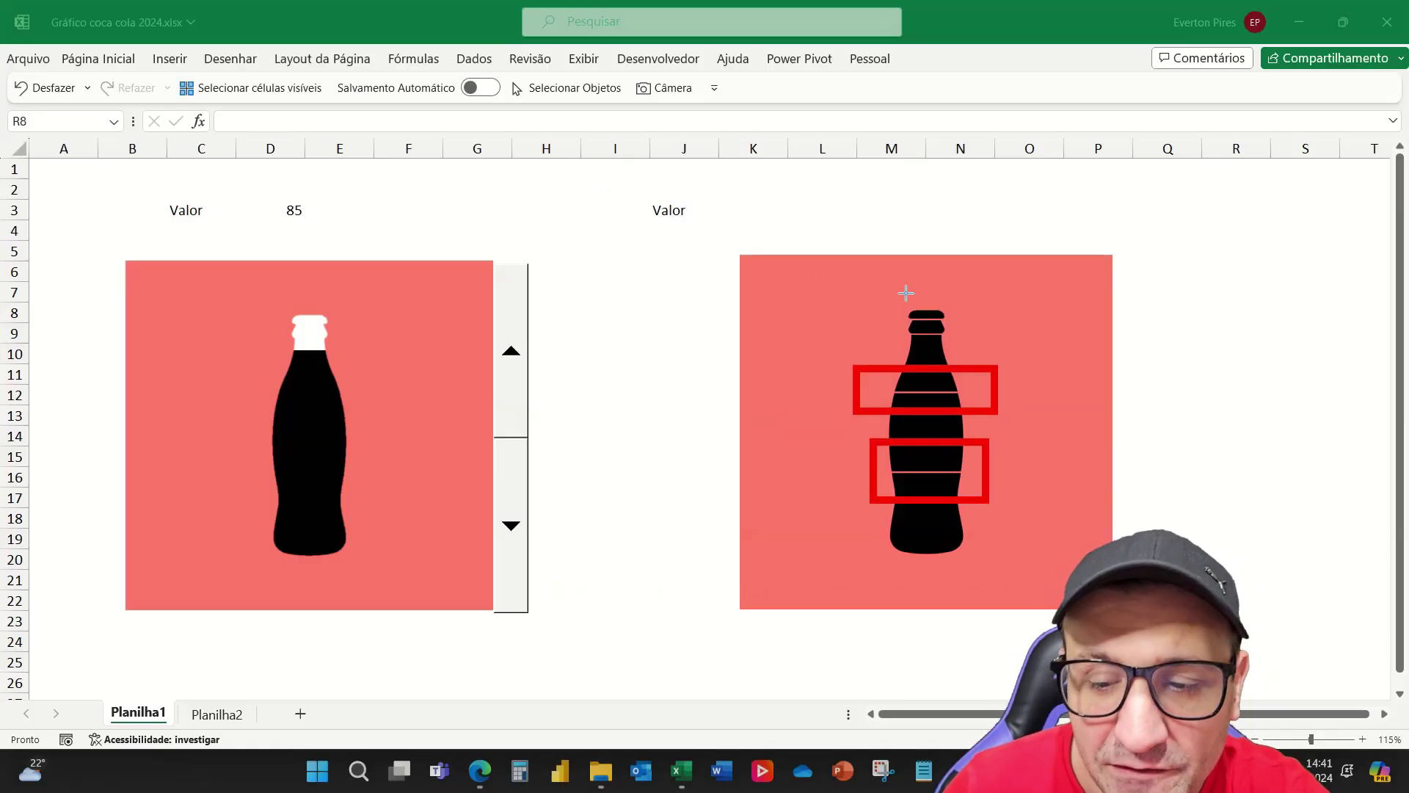
pyautogui.click(1028, 210)
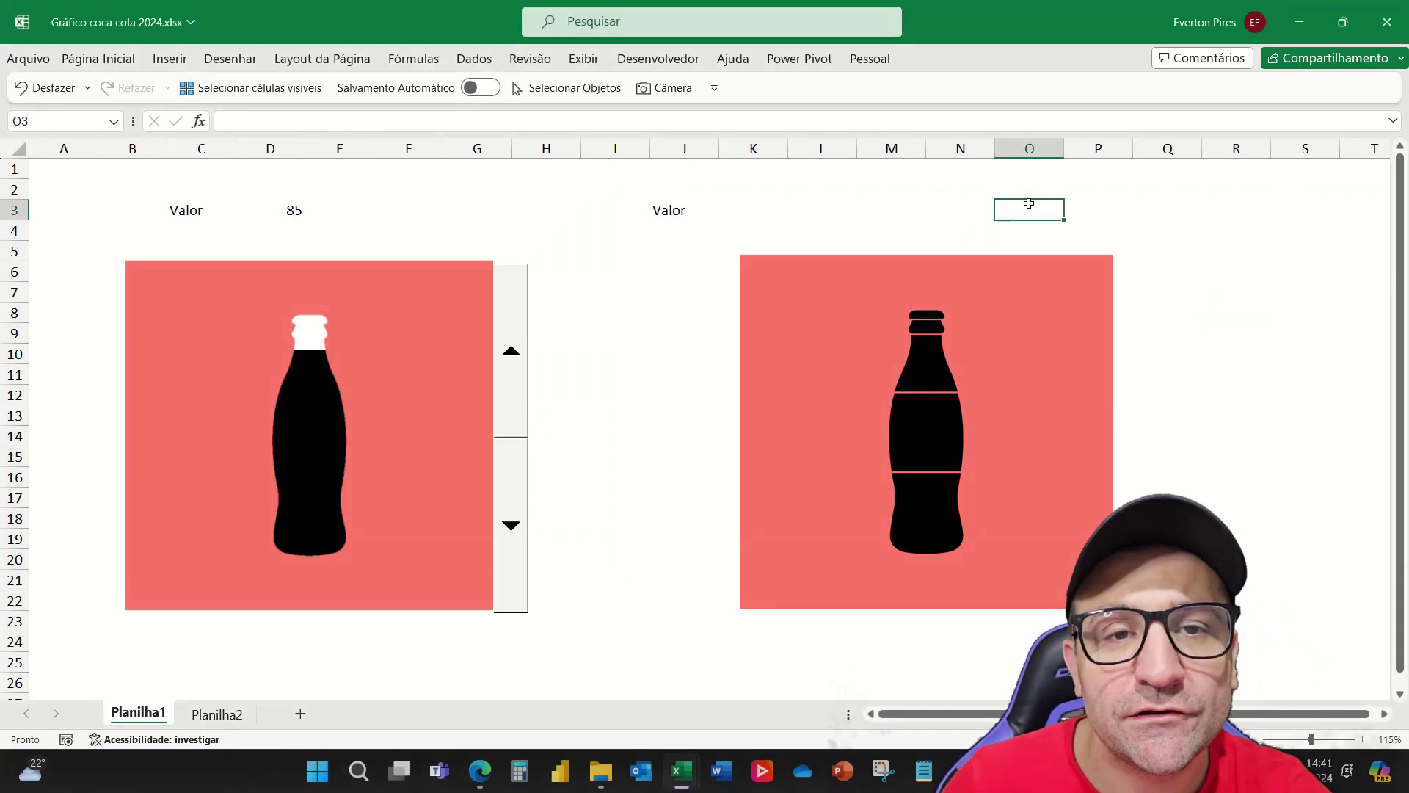
pyautogui.click(1032, 315)
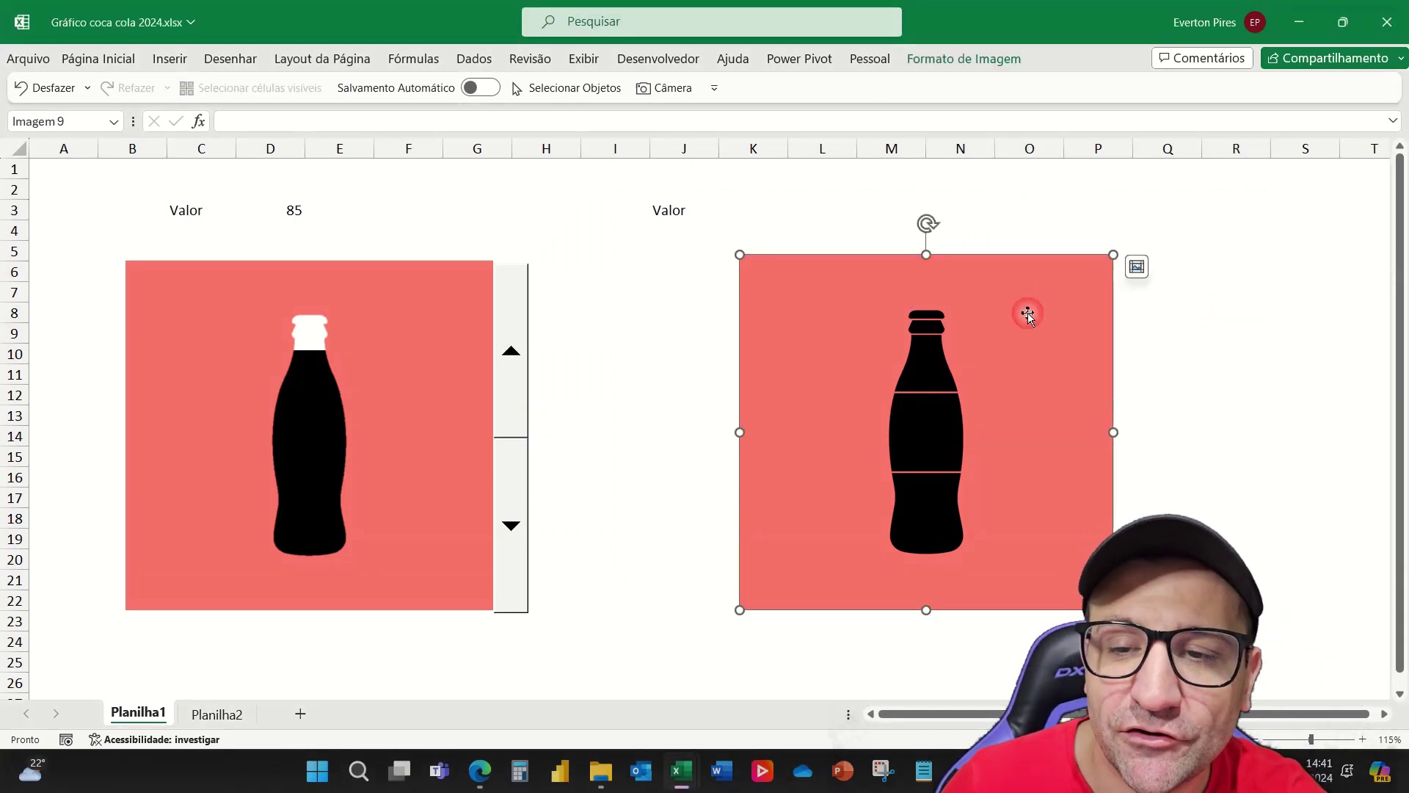
# Start Remove Background on the right picture and mark parts of the bottle to keep
pyautogui.click(952, 59)
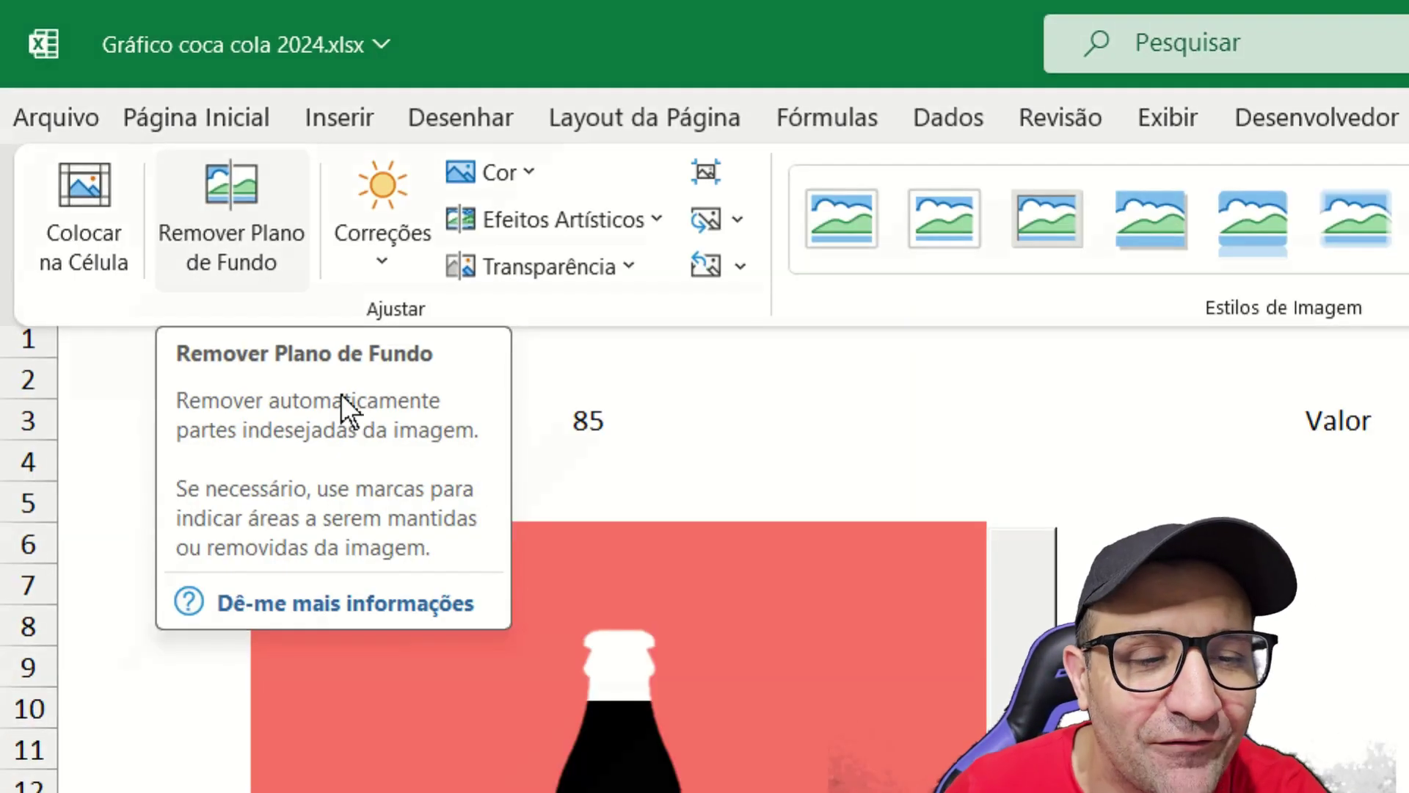
pyautogui.click(231, 220)
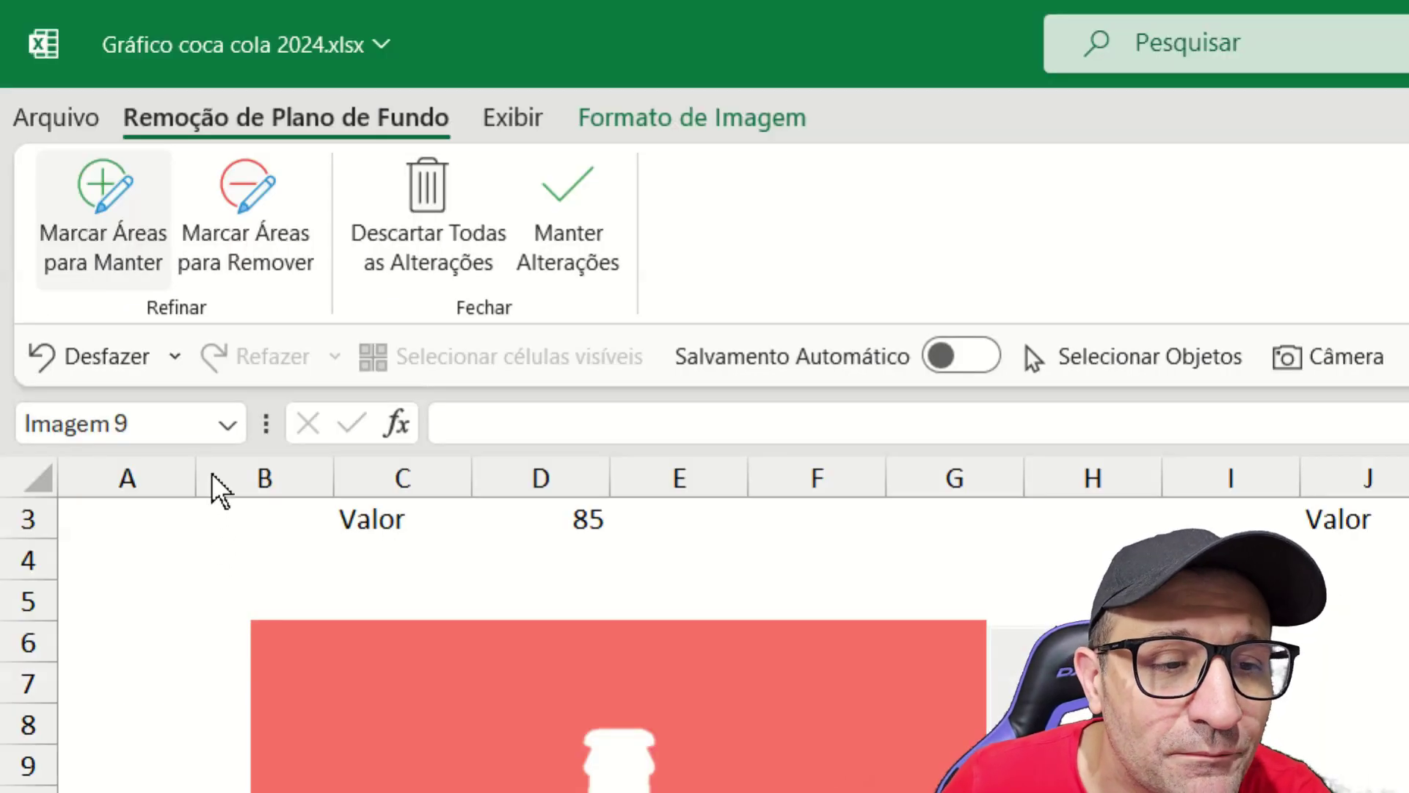
pyautogui.click(104, 230)
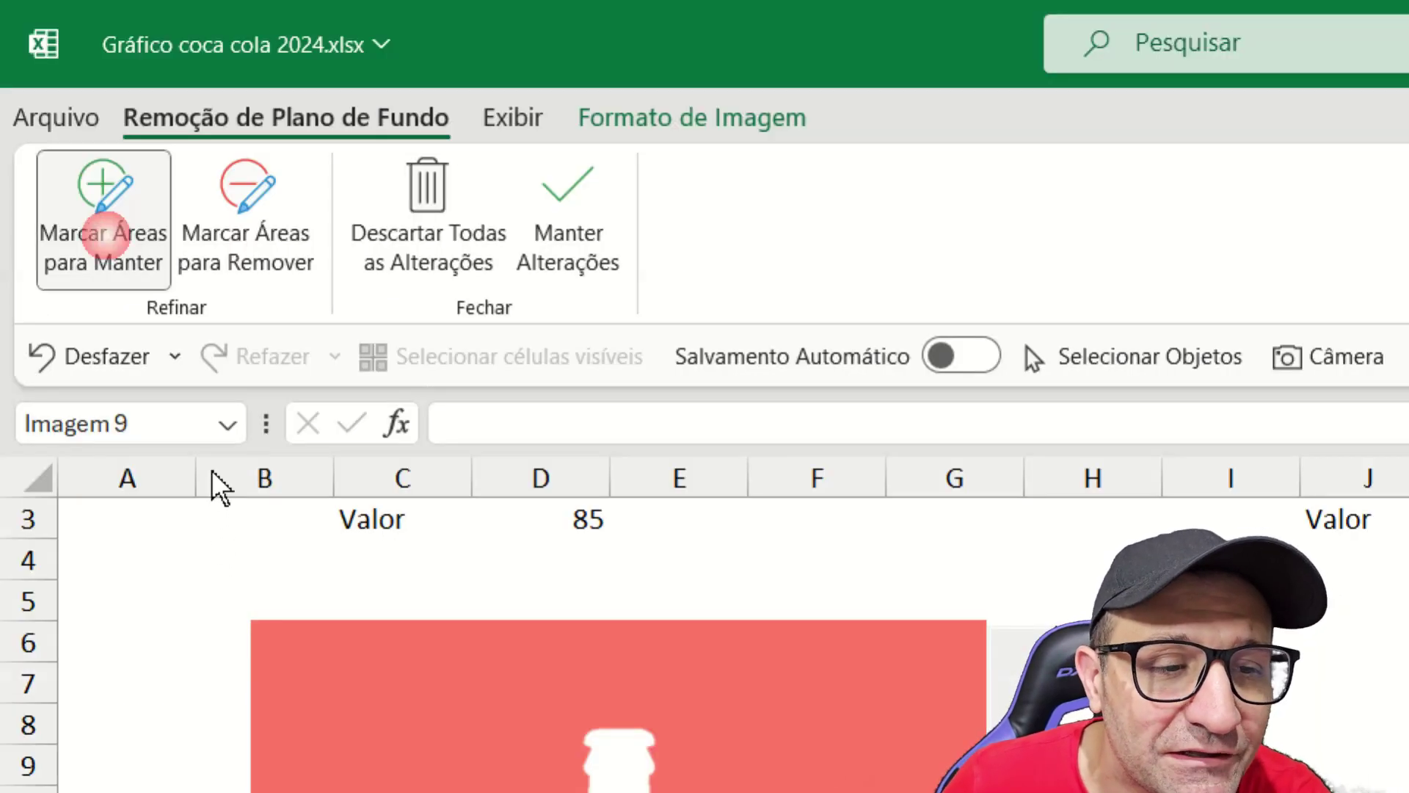
pyautogui.moveTo(910, 362); pyautogui.dragTo(917, 402)
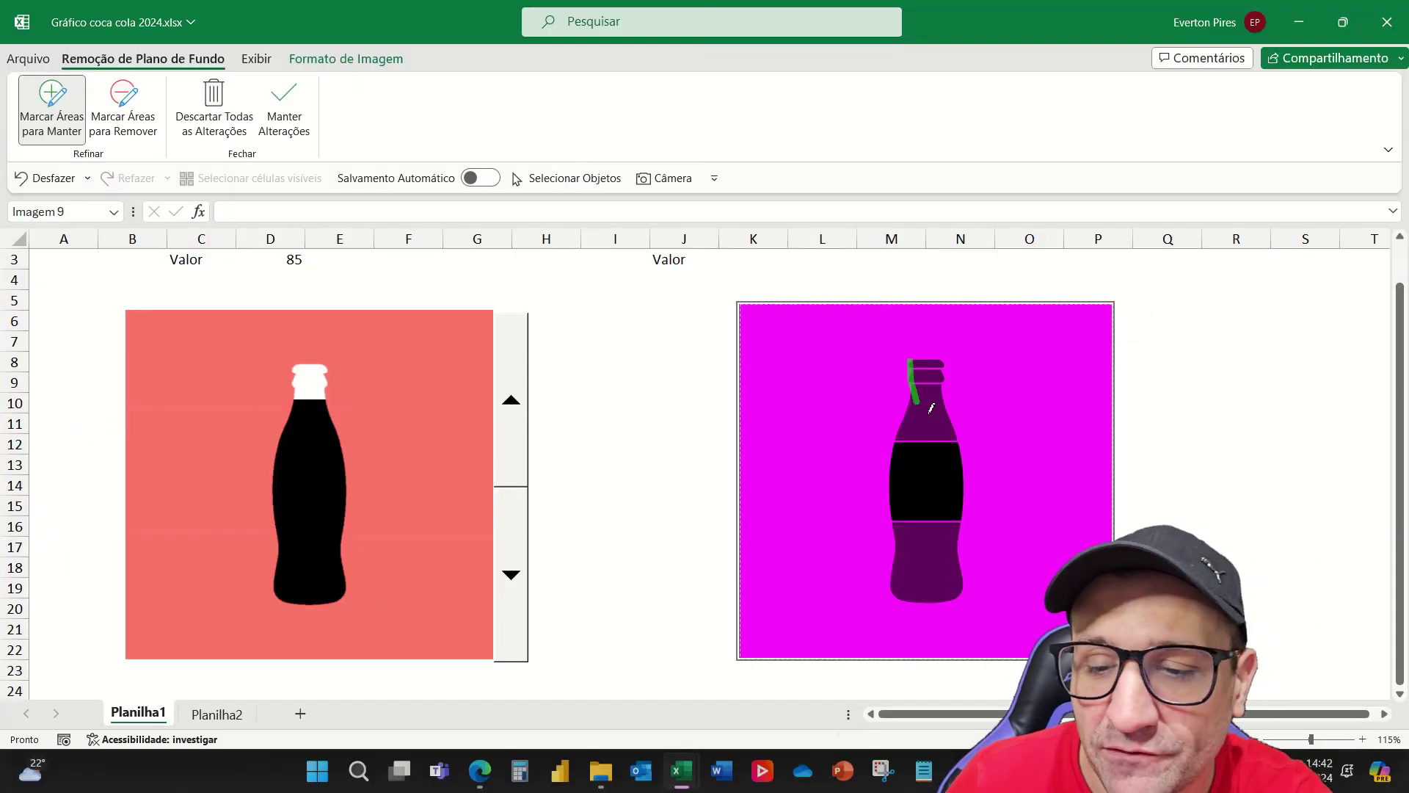
pyautogui.moveTo(922, 472); pyautogui.dragTo(959, 535)
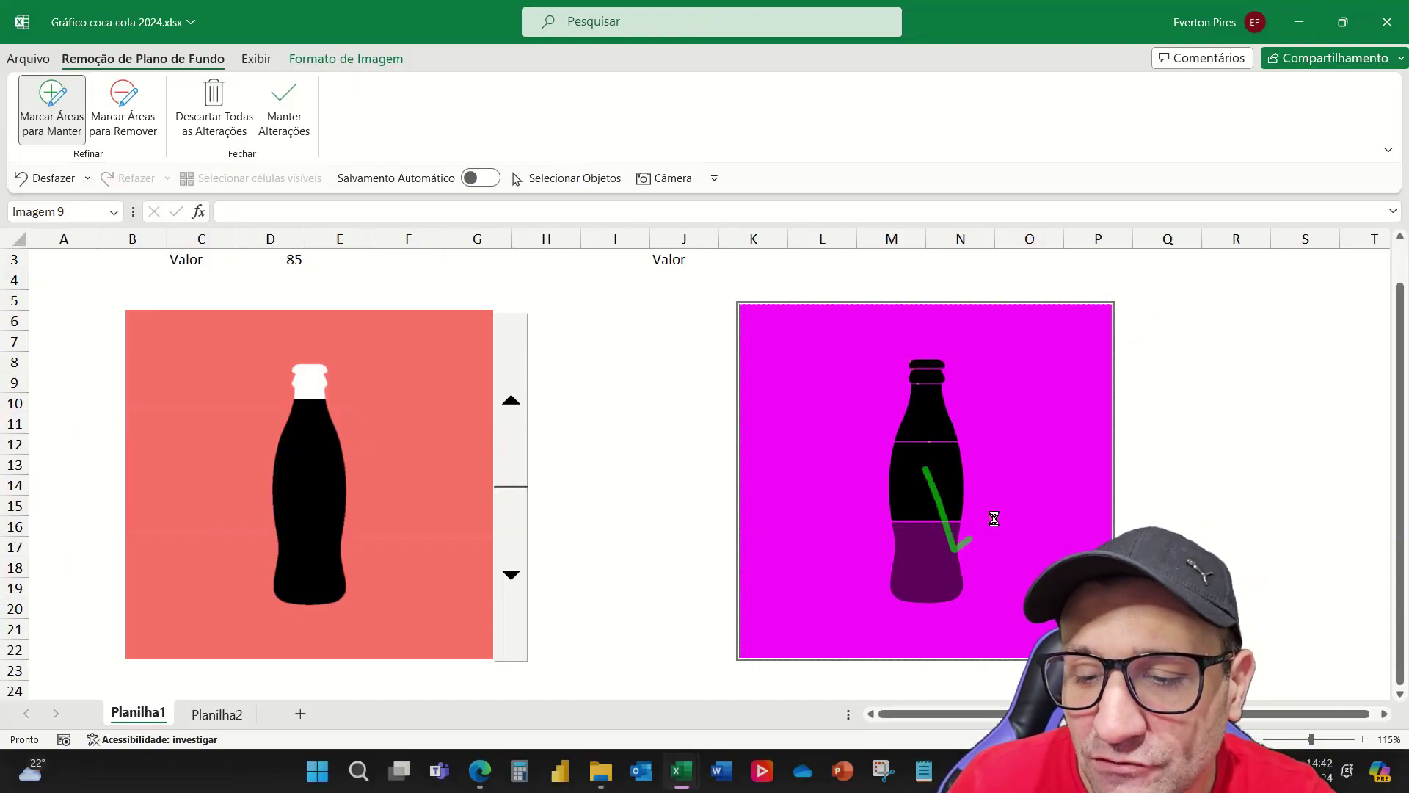
pyautogui.moveTo(910, 400)
pyautogui.mouseDown()
pyautogui.moveTo(1003, 370)
pyautogui.moveTo(783, 400)
pyautogui.moveTo(811, 538)
pyautogui.mouseUp()
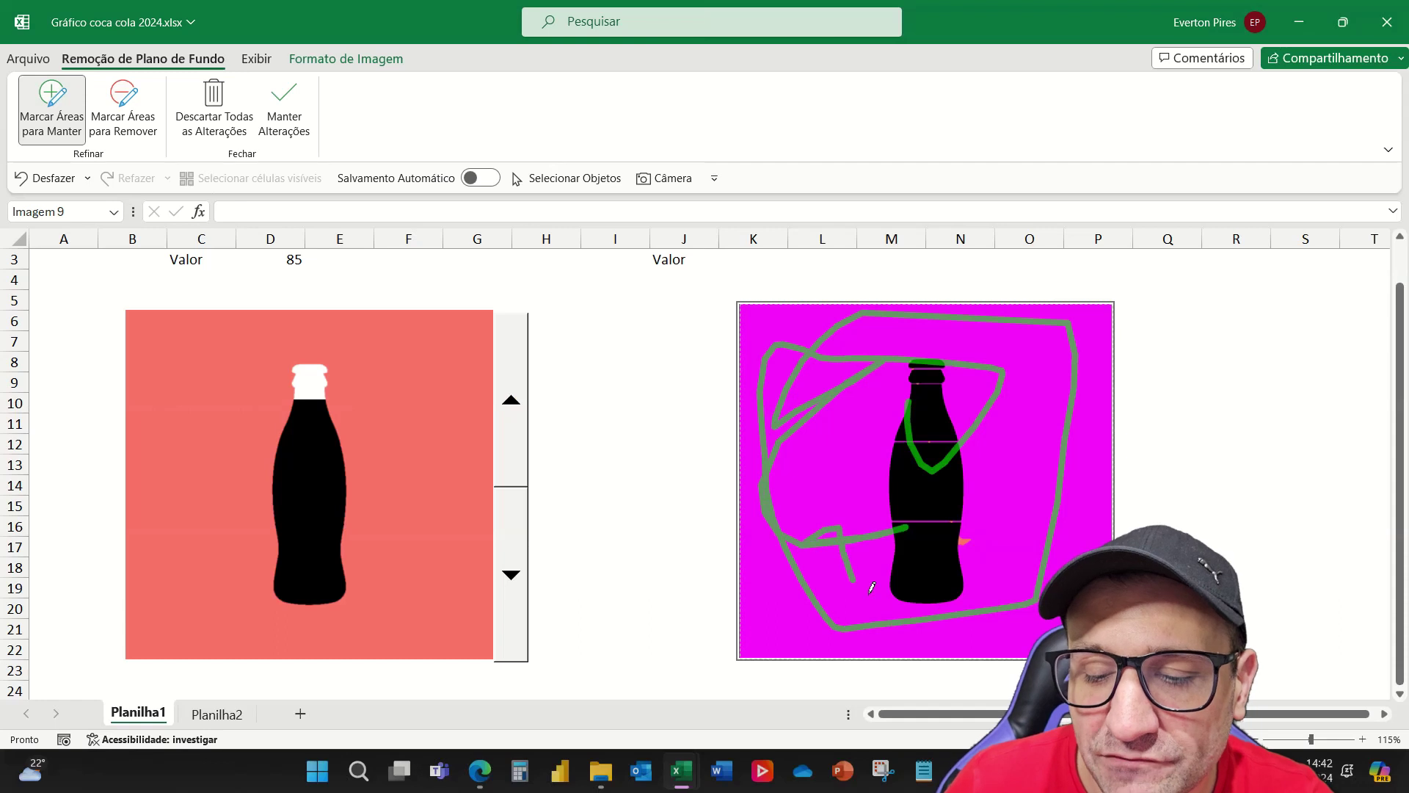
# Mark the red surroundings and the top, right and bottom border strips as areas to keep
pyautogui.moveTo(872, 587)
pyautogui.mouseDown()
pyautogui.moveTo(1042, 601)
pyautogui.moveTo(1079, 367)
pyautogui.moveTo(785, 323)
pyautogui.moveTo(763, 552)
pyautogui.mouseUp()
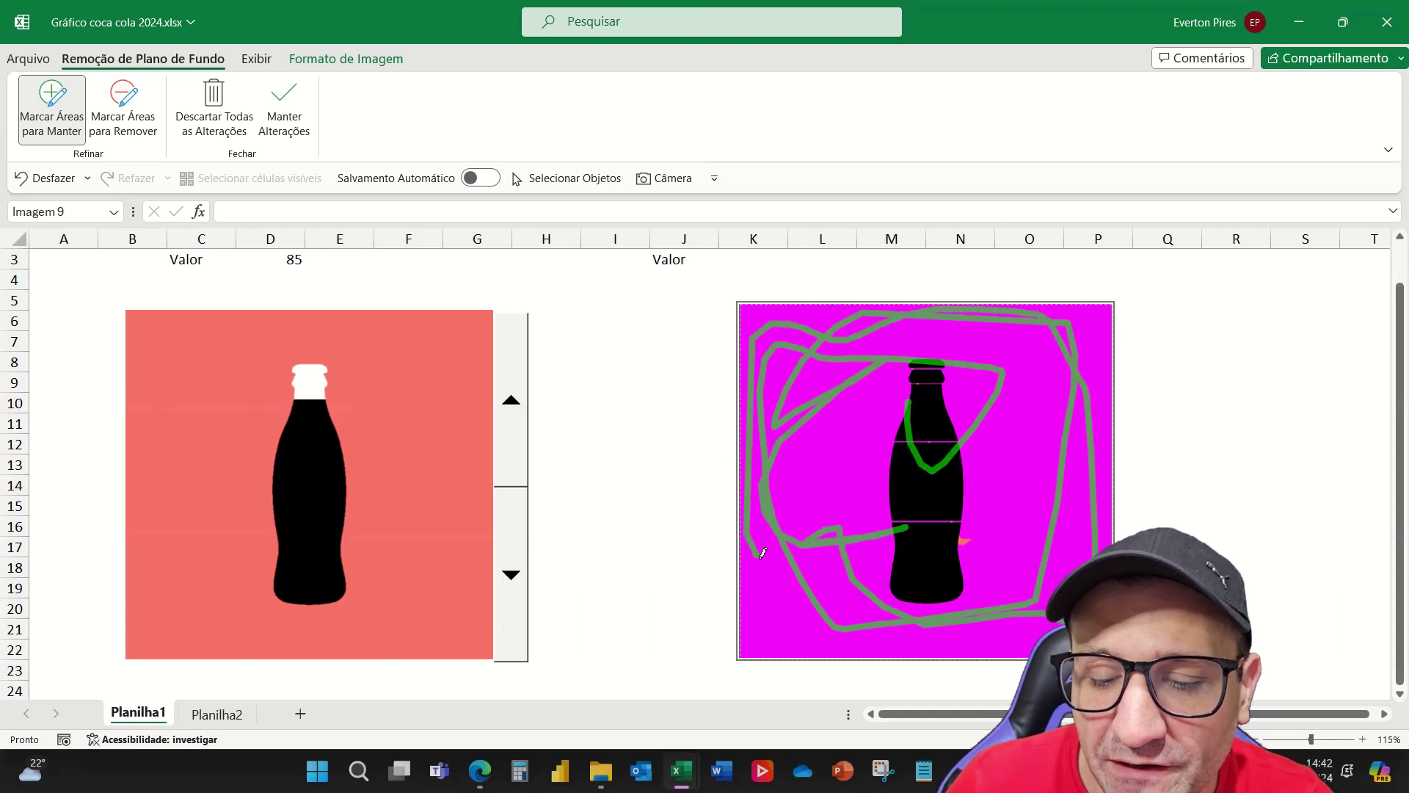
pyautogui.moveTo(813, 633)
pyautogui.mouseDown()
pyautogui.moveTo(1053, 459)
pyautogui.moveTo(961, 404)
pyautogui.moveTo(859, 494)
pyautogui.mouseUp()
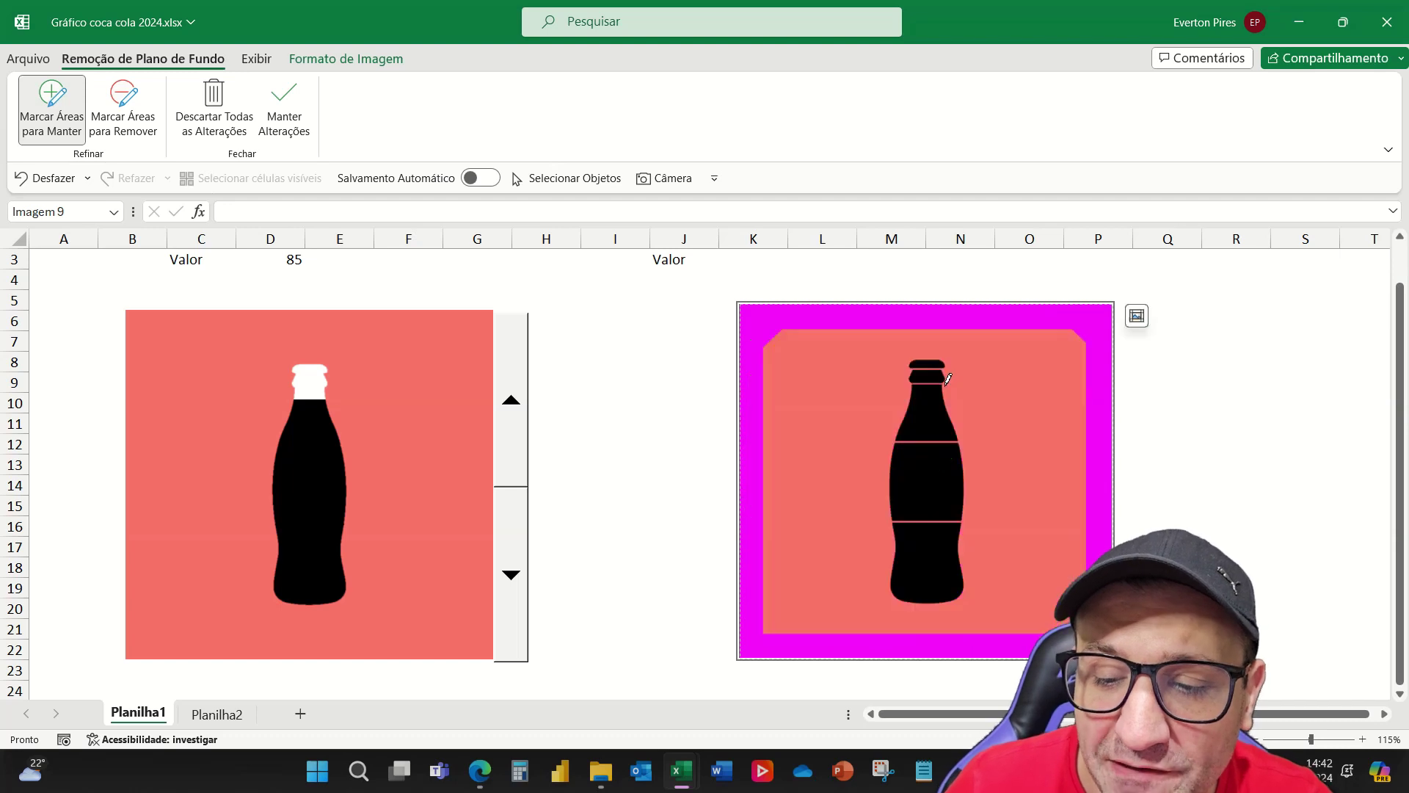
pyautogui.moveTo(1065, 330); pyautogui.dragTo(736, 318)
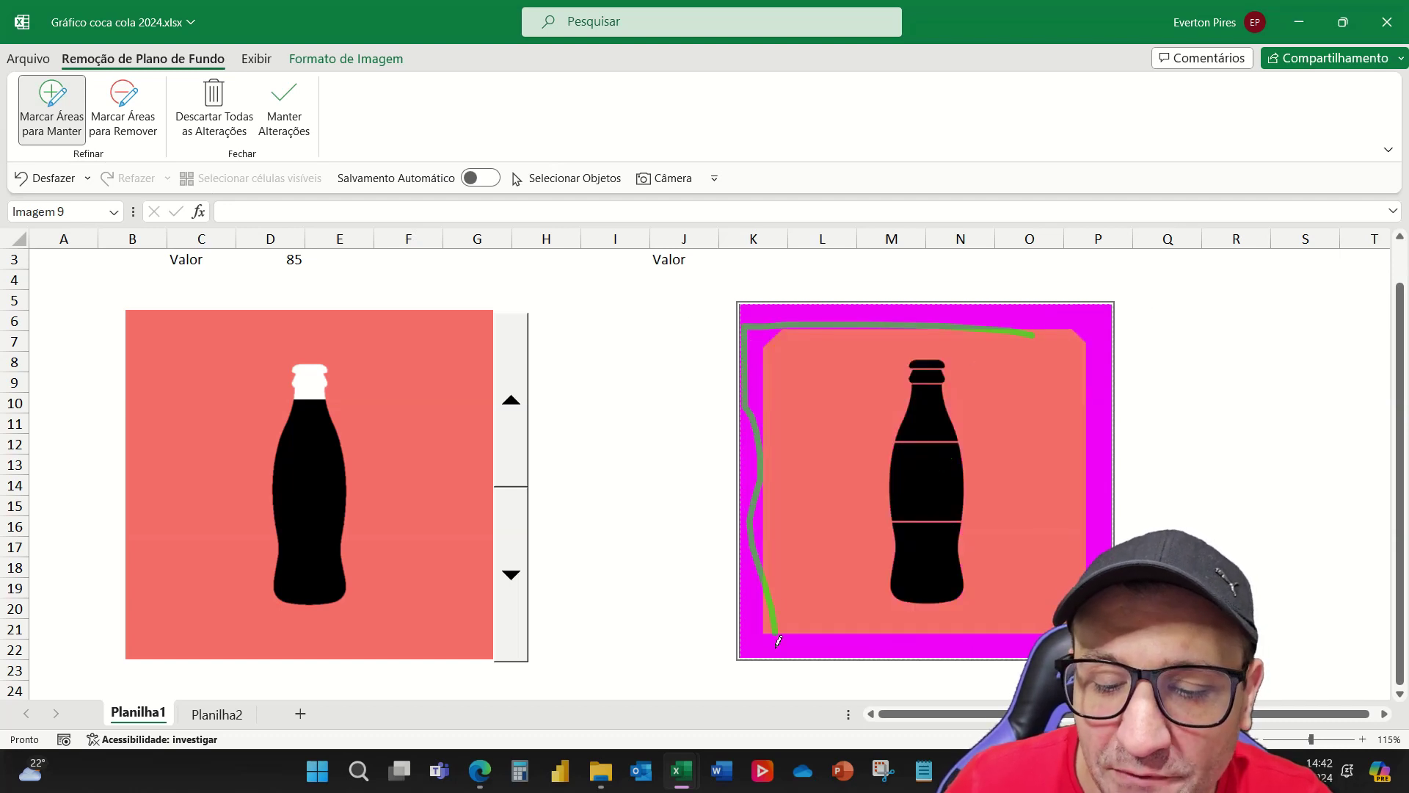
pyautogui.moveTo(1089, 557); pyautogui.dragTo(1091, 306)
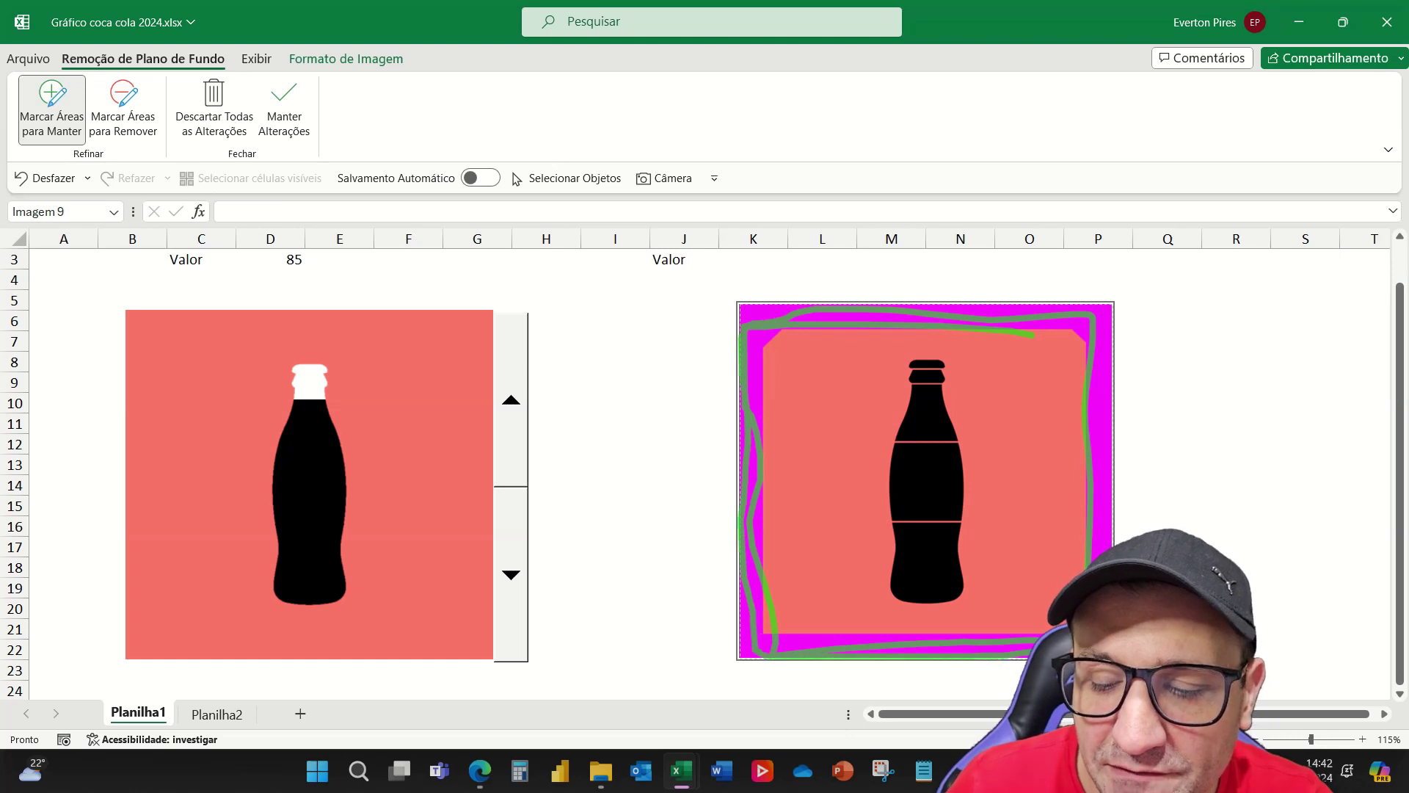
pyautogui.moveTo(1000, 305); pyautogui.dragTo(968, 316)
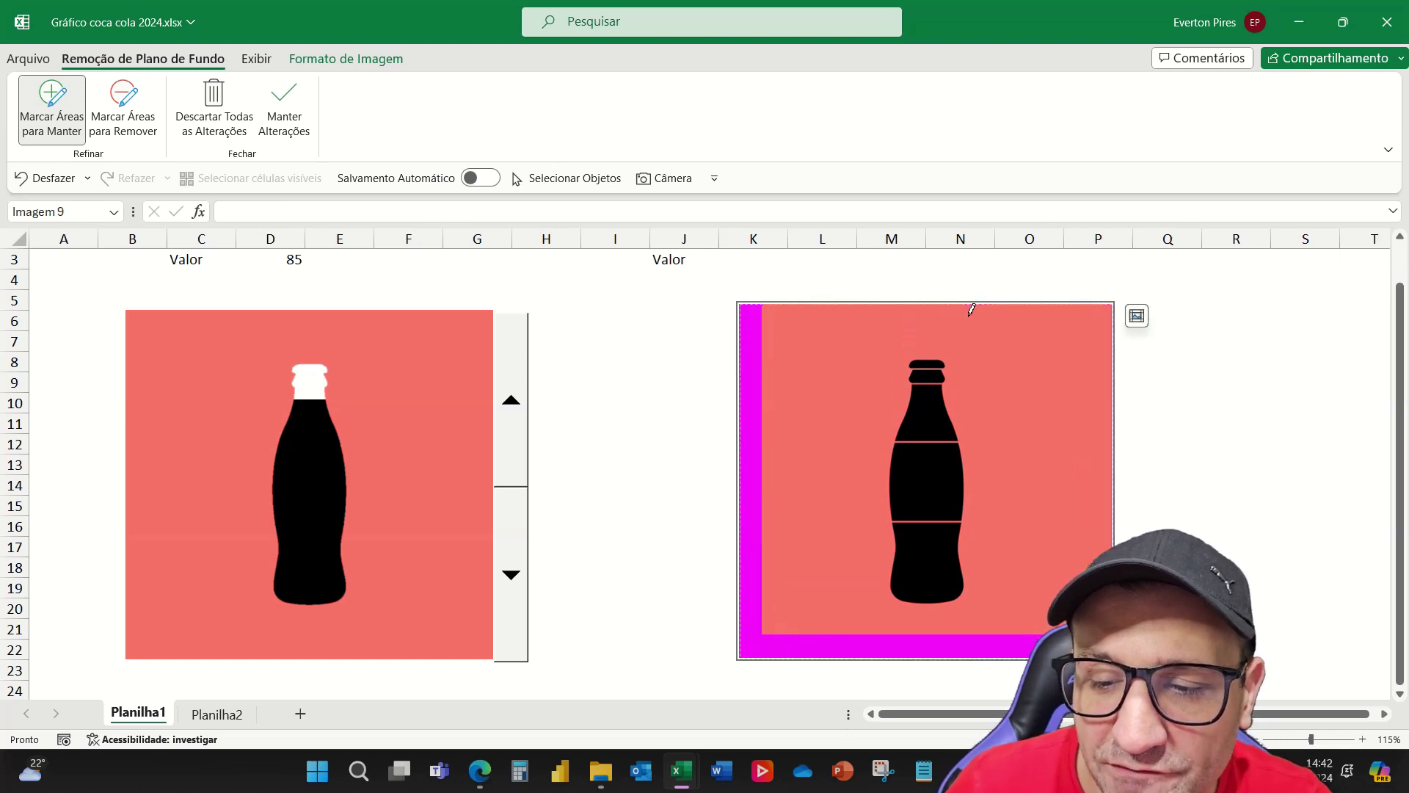
pyautogui.moveTo(752, 649); pyautogui.dragTo(1049, 632)
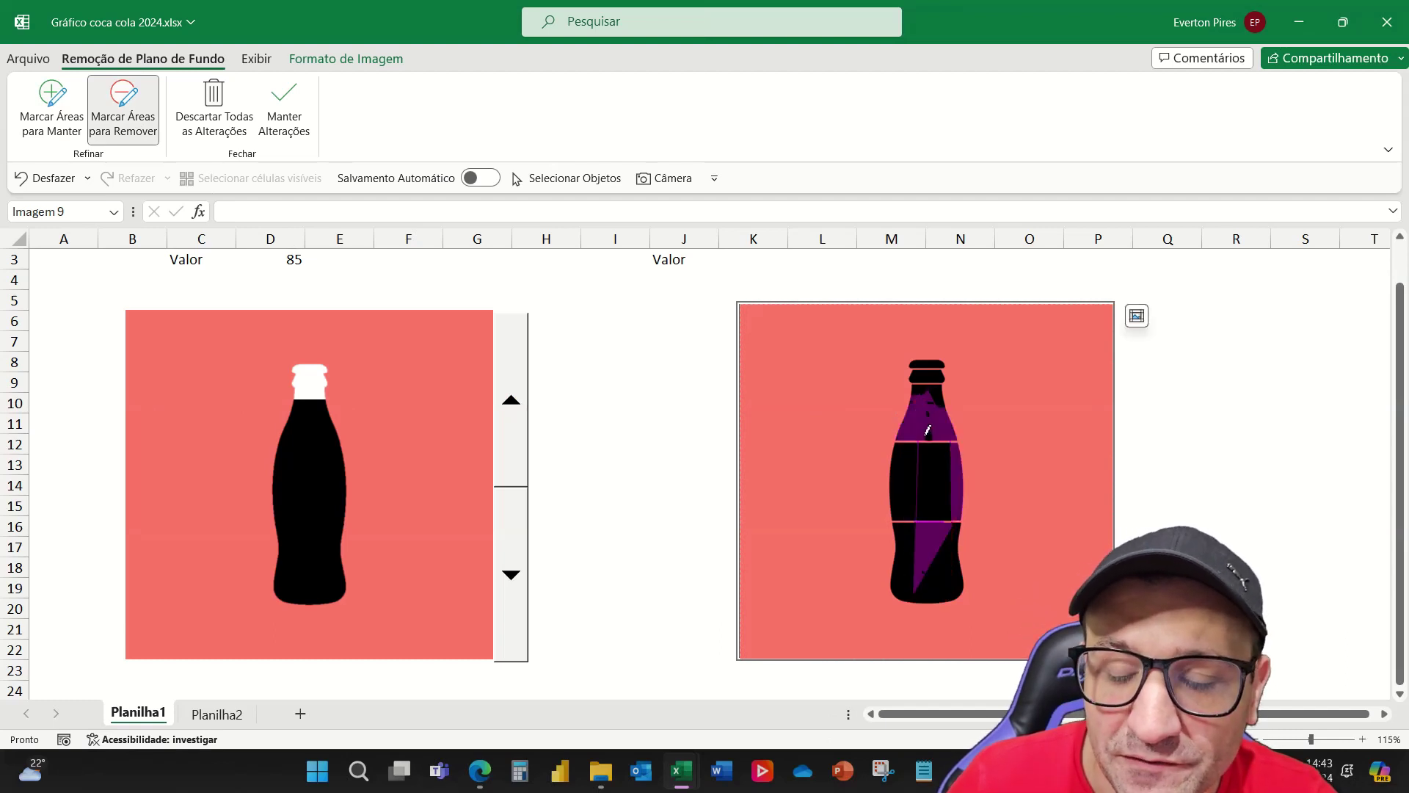
# Paint removal strokes over the bottle's body, neck and leftover black patches
pyautogui.moveTo(915, 441); pyautogui.dragTo(917, 443)
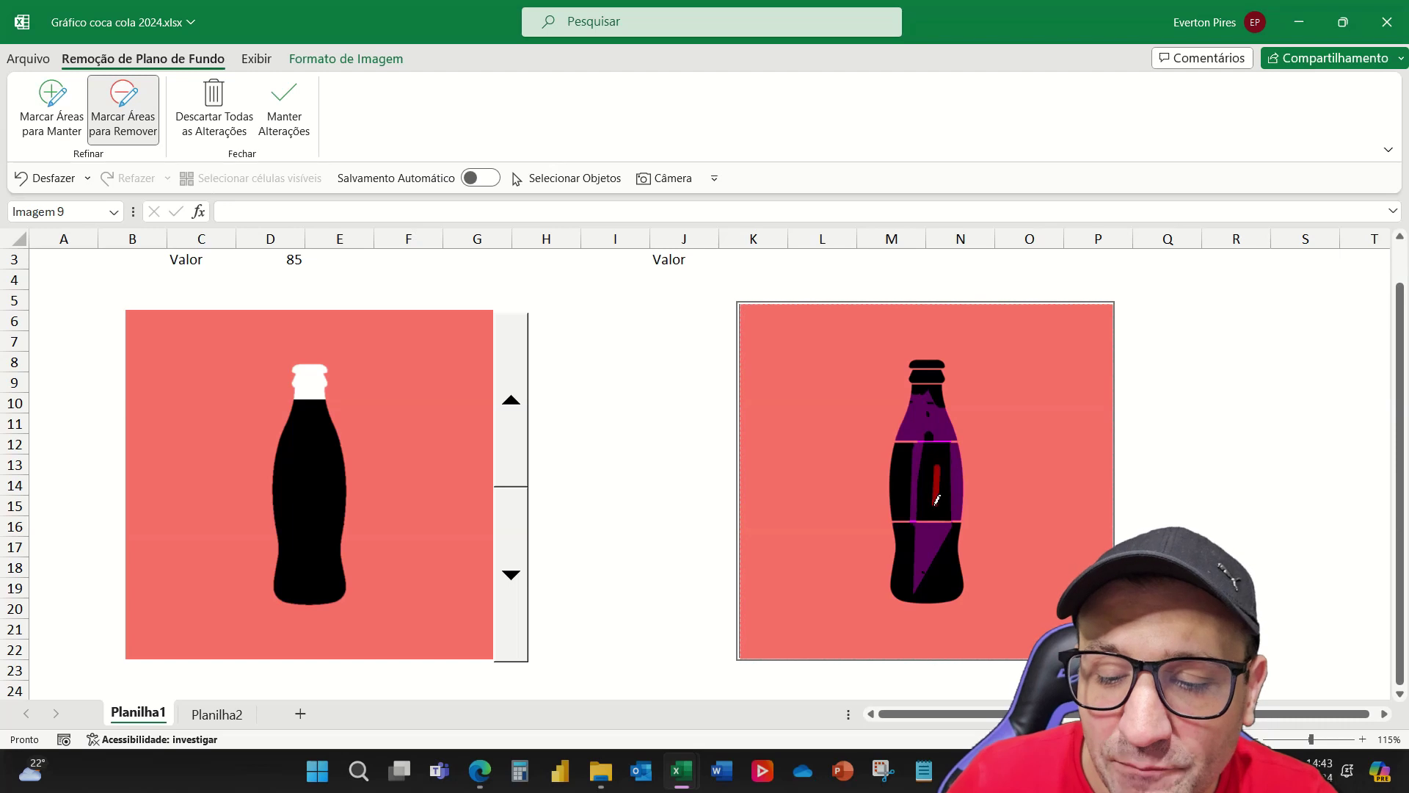
pyautogui.click(948, 583)
pyautogui.moveTo(938, 500); pyautogui.dragTo(912, 442)
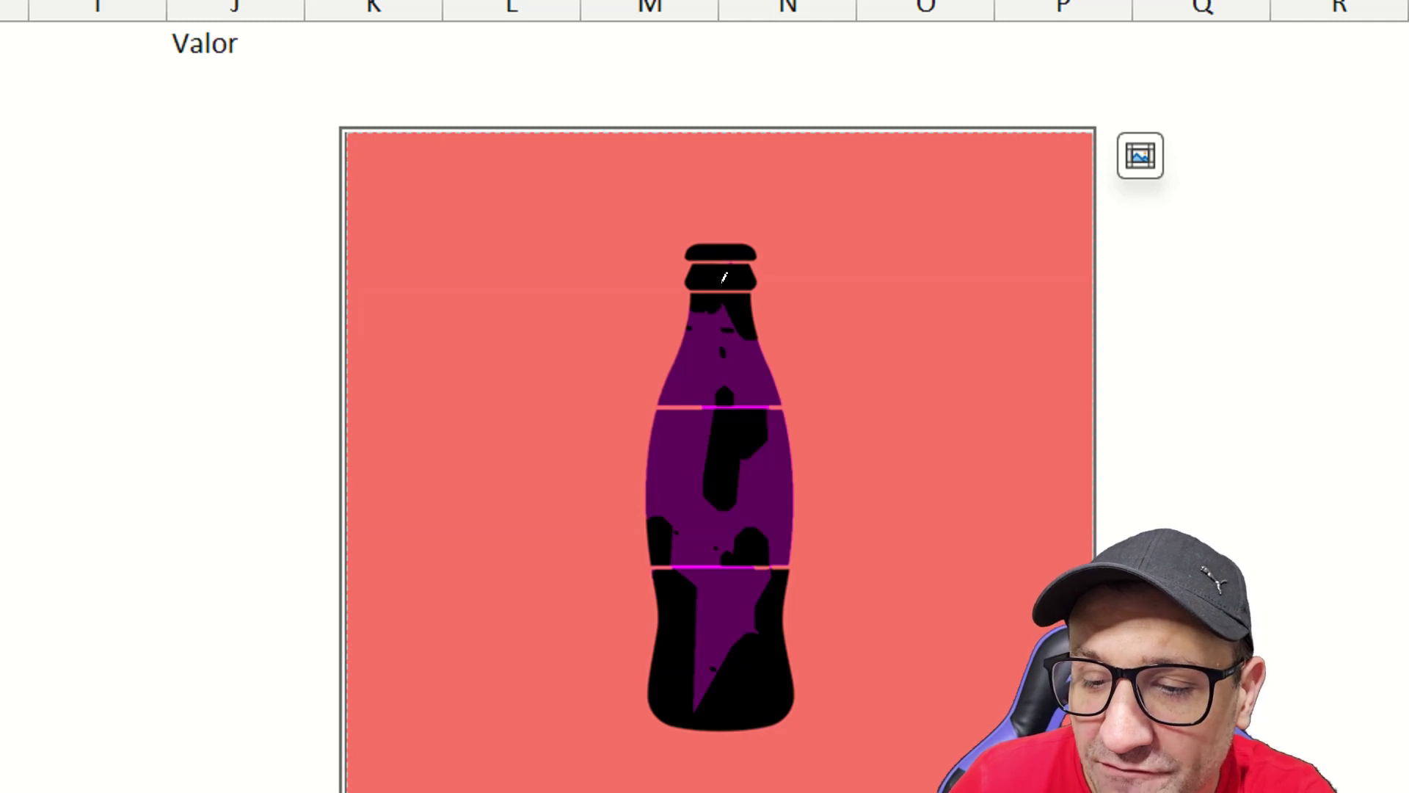
pyautogui.moveTo(732, 303)
pyautogui.mouseDown()
pyautogui.moveTo(715, 299)
pyautogui.moveTo(726, 516)
pyautogui.mouseUp()
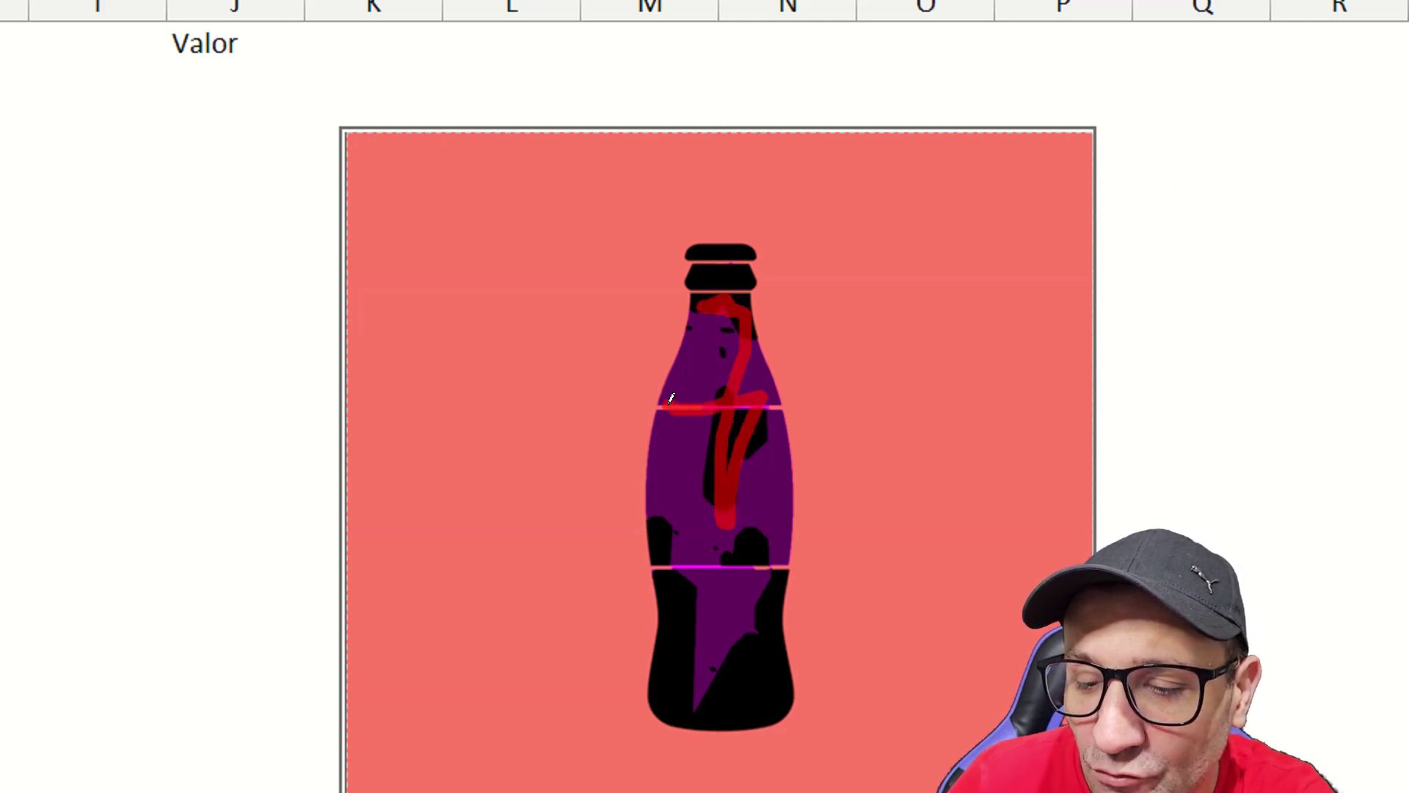
pyautogui.moveTo(779, 400); pyautogui.dragTo(778, 402)
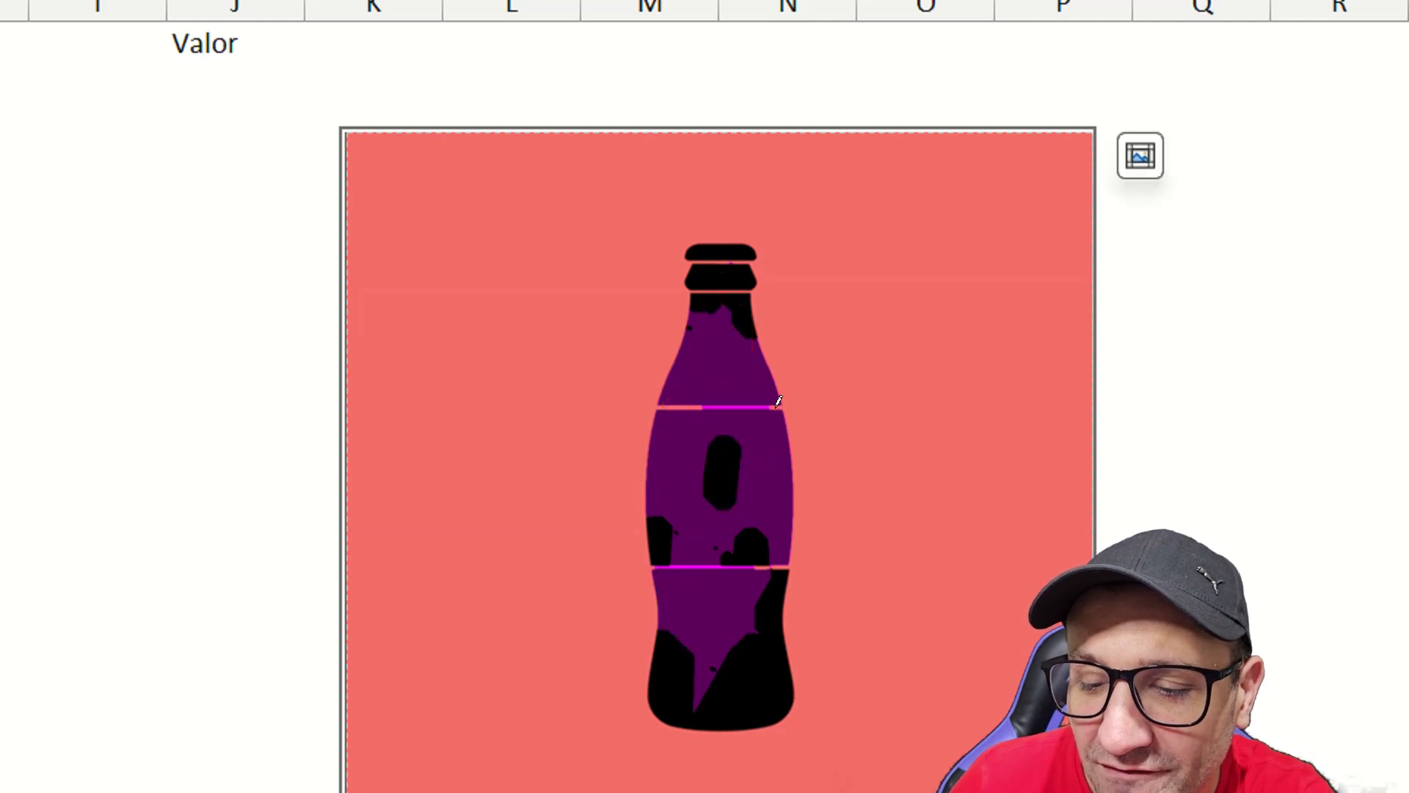
pyautogui.moveTo(704, 298); pyautogui.dragTo(664, 577)
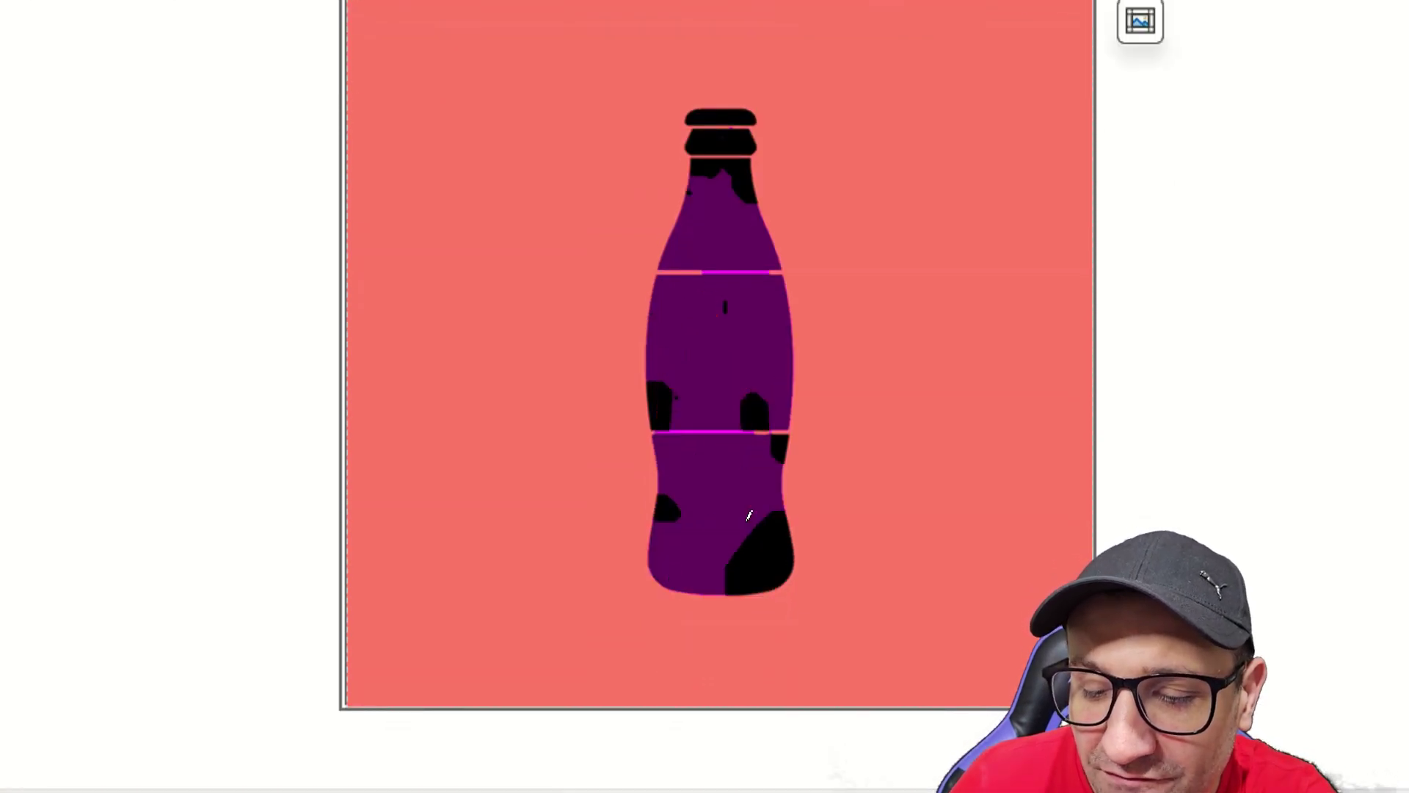
pyautogui.moveTo(763, 396); pyautogui.dragTo(758, 433)
pyautogui.moveTo(767, 521)
pyautogui.mouseDown()
pyautogui.moveTo(772, 569)
pyautogui.moveTo(720, 566)
pyautogui.mouseUp()
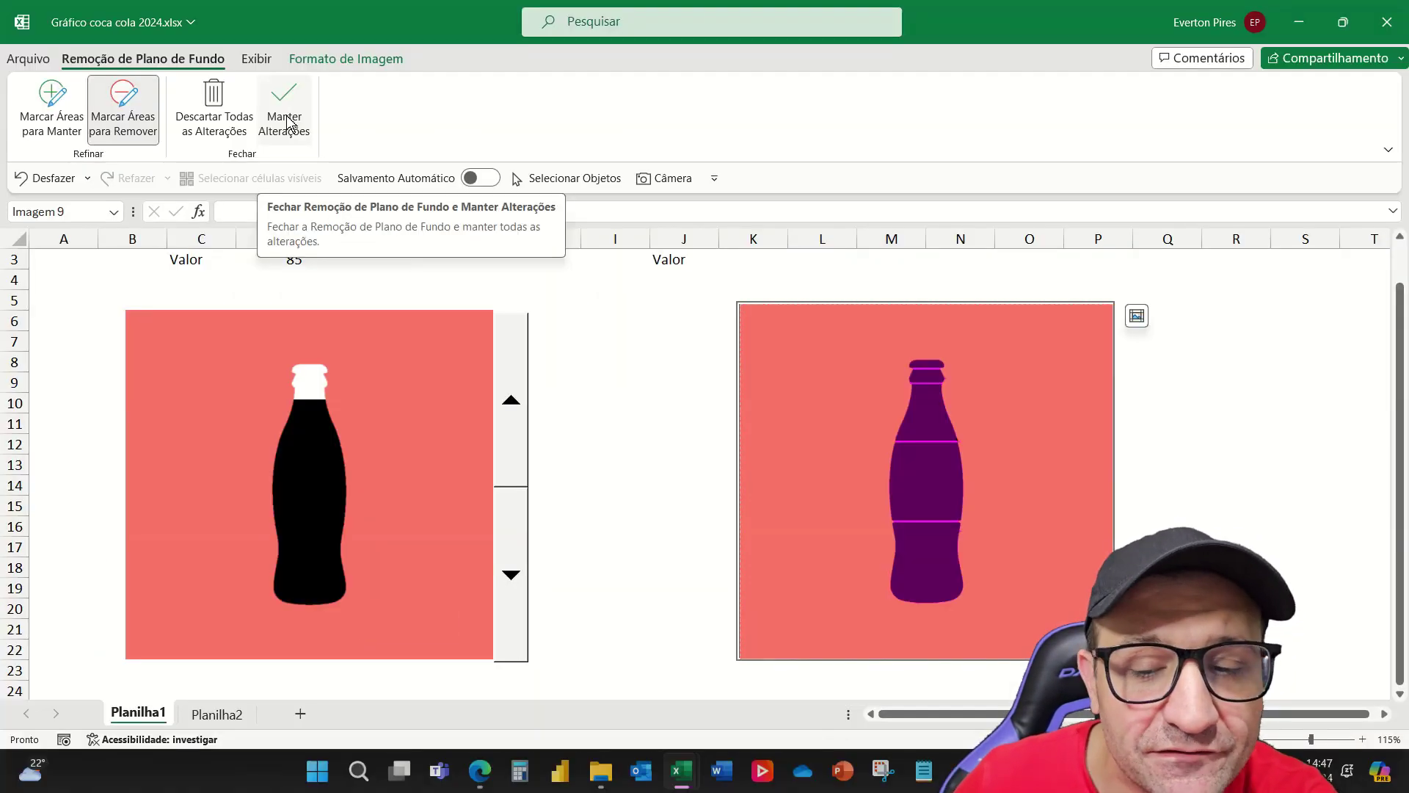
# Keep the background removal changes and shift the cut-out picture over the left bottle
pyautogui.click(284, 110)
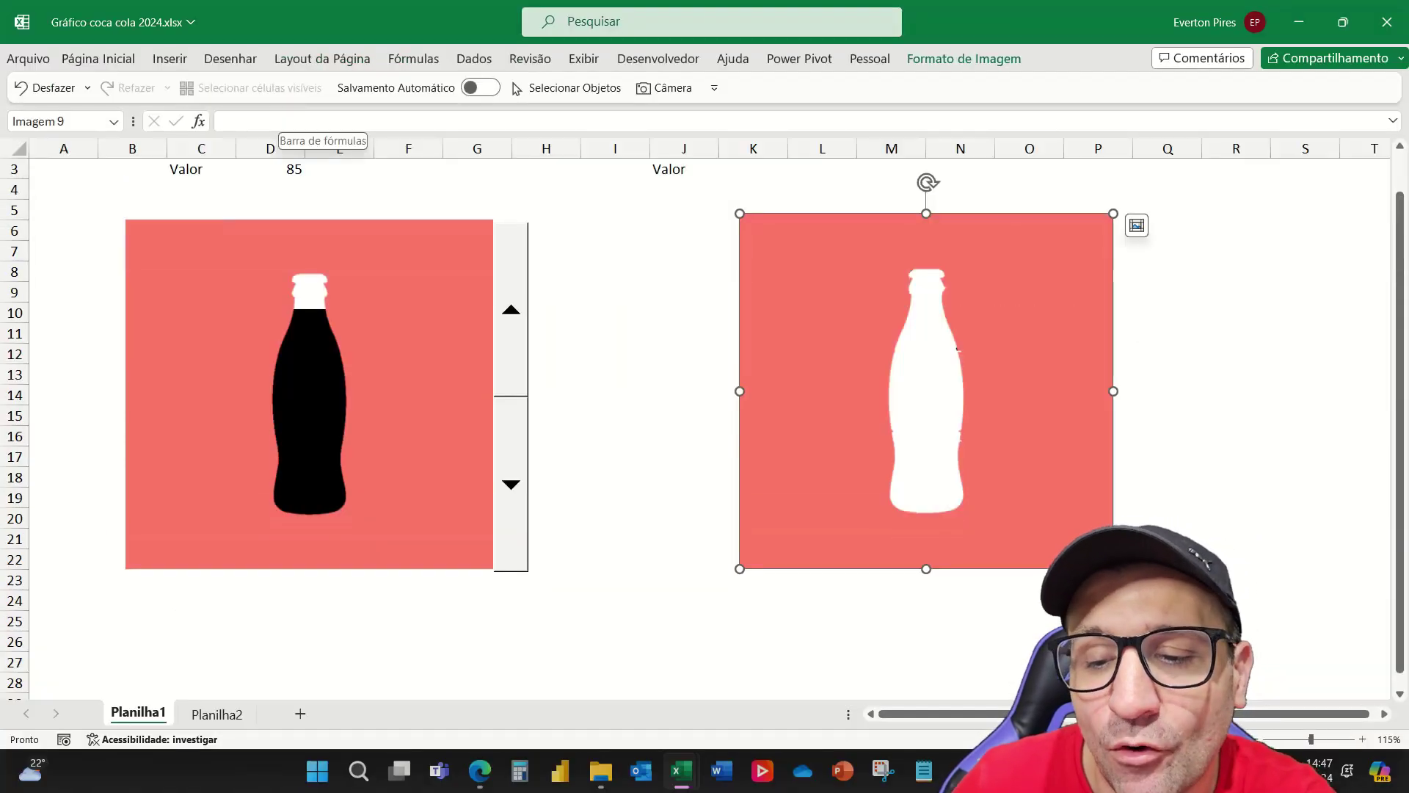
pyautogui.moveTo(817, 378); pyautogui.dragTo(771, 389)
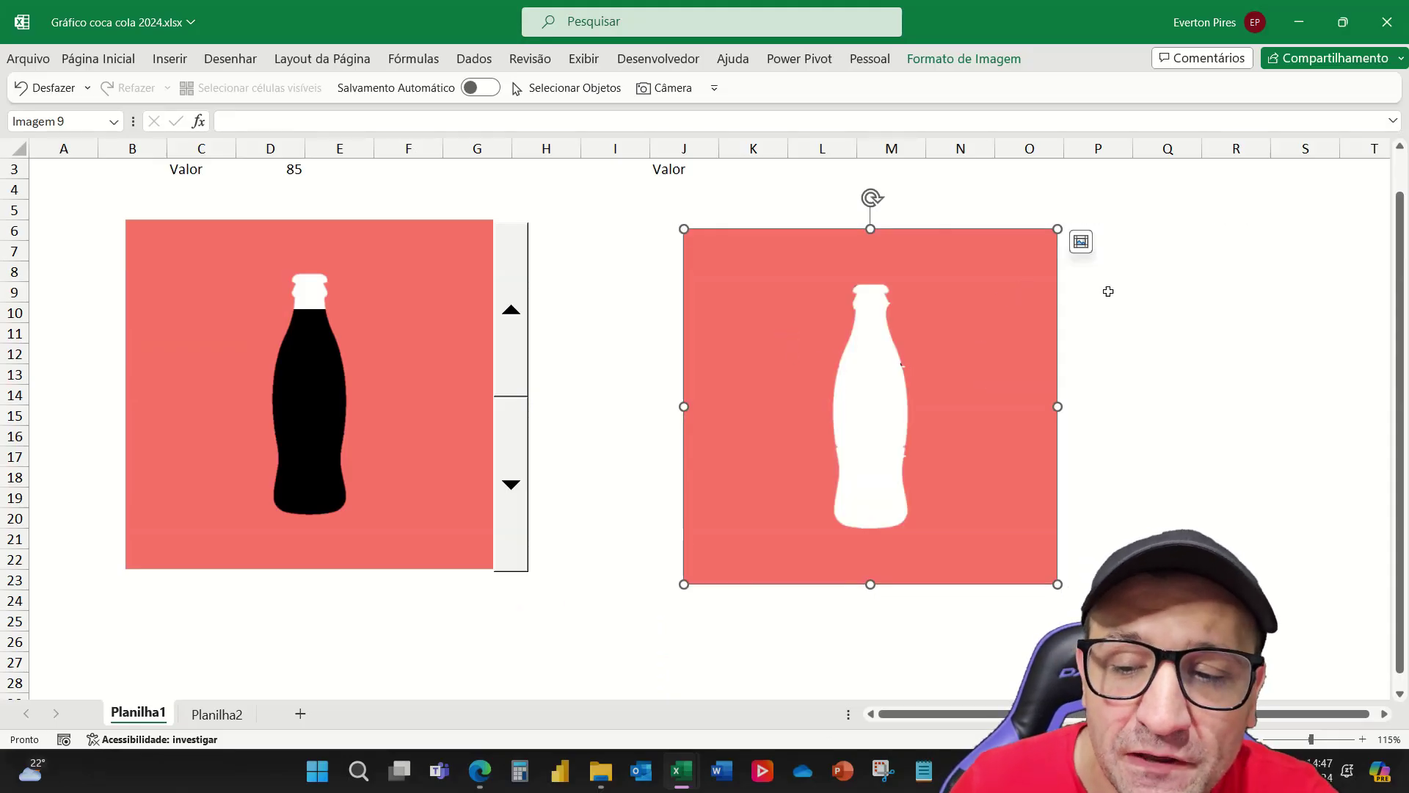
pyautogui.moveTo(957, 316)
pyautogui.mouseDown()
pyautogui.moveTo(824, 336)
pyautogui.moveTo(371, 286)
pyautogui.moveTo(409, 293)
pyautogui.moveTo(387, 302)
pyautogui.moveTo(1070, 345)
pyautogui.mouseUp()
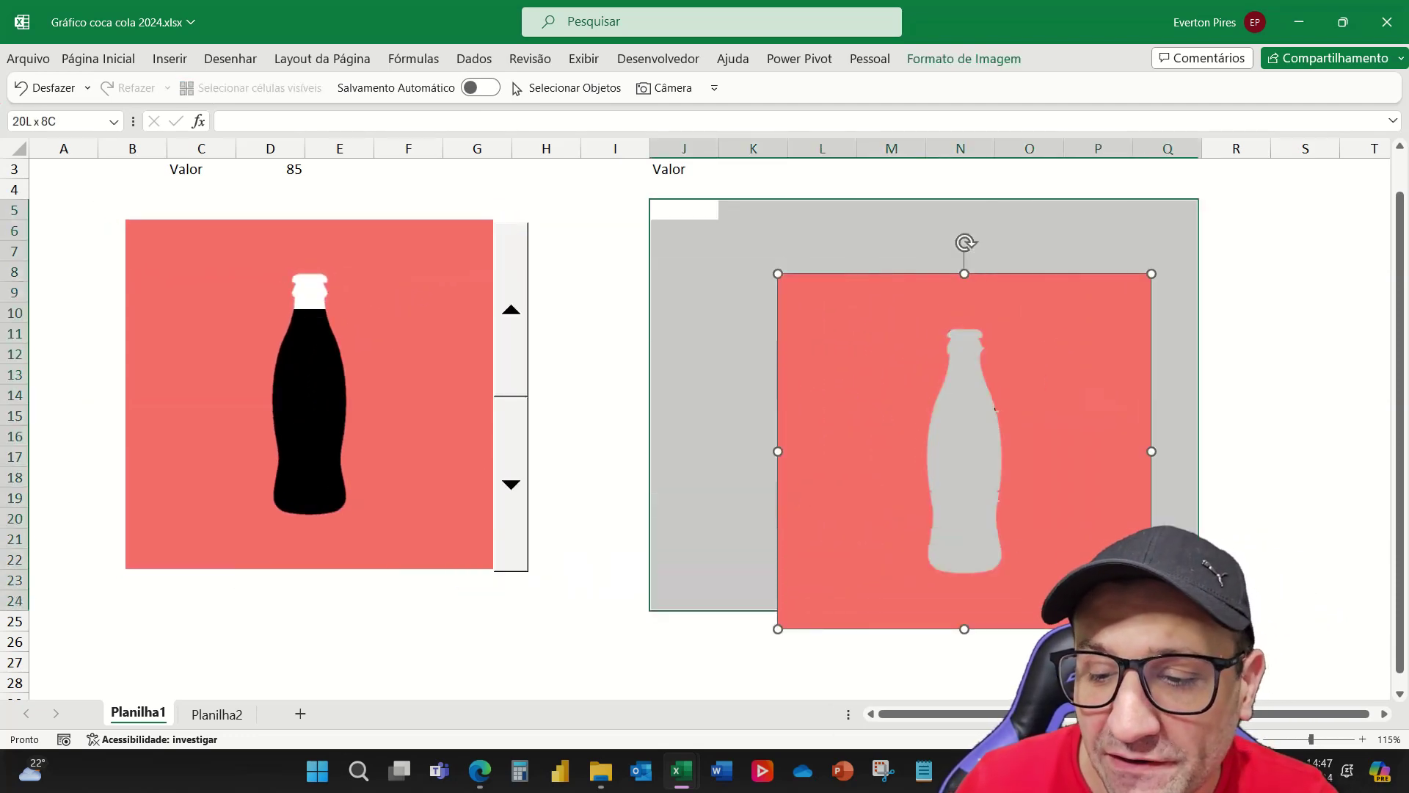
pyautogui.press('Escape')
# Drag the pink white-bottle picture to the sheet's right side near columns O–T
pyautogui.click(112, 71)
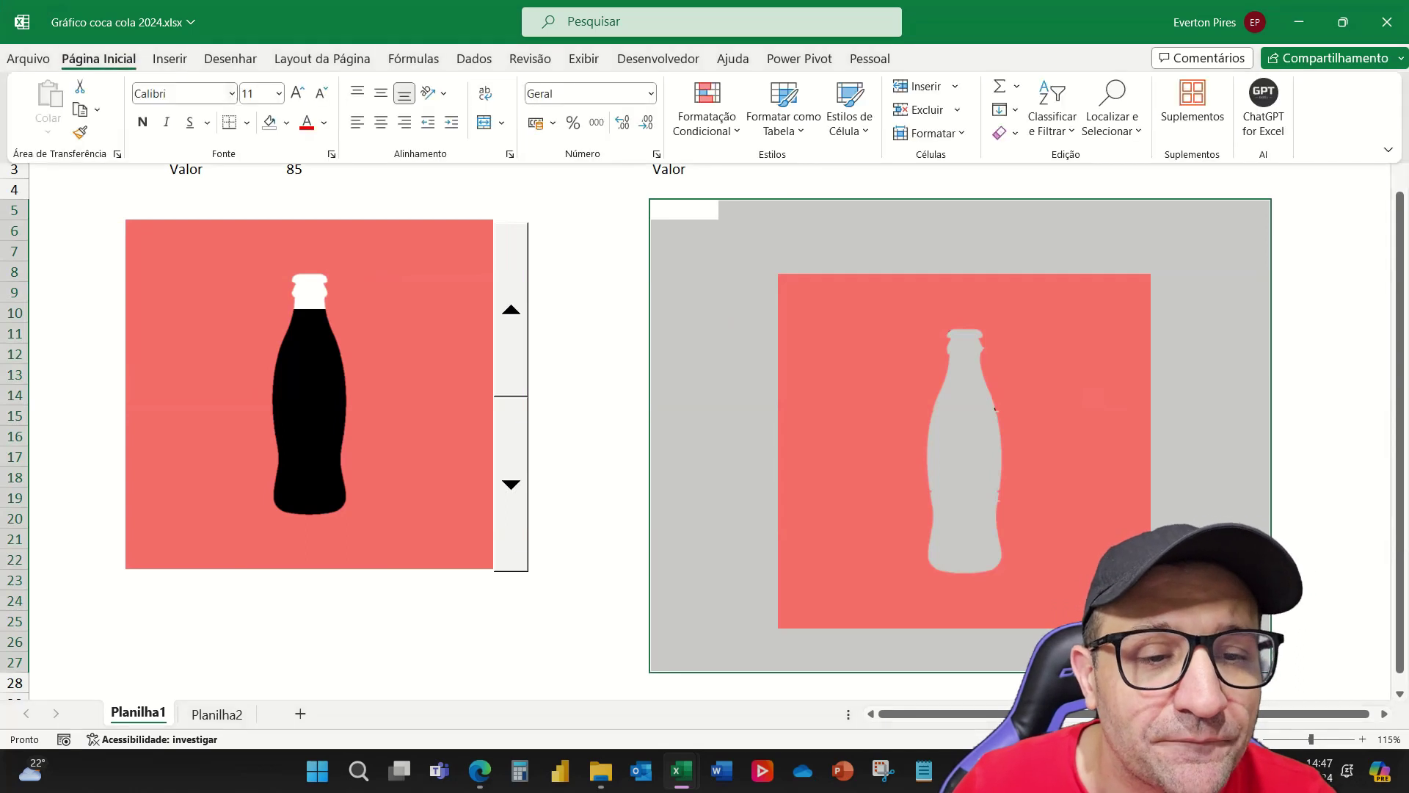
pyautogui.click(301, 114)
pyautogui.moveTo(888, 393); pyautogui.dragTo(793, 385)
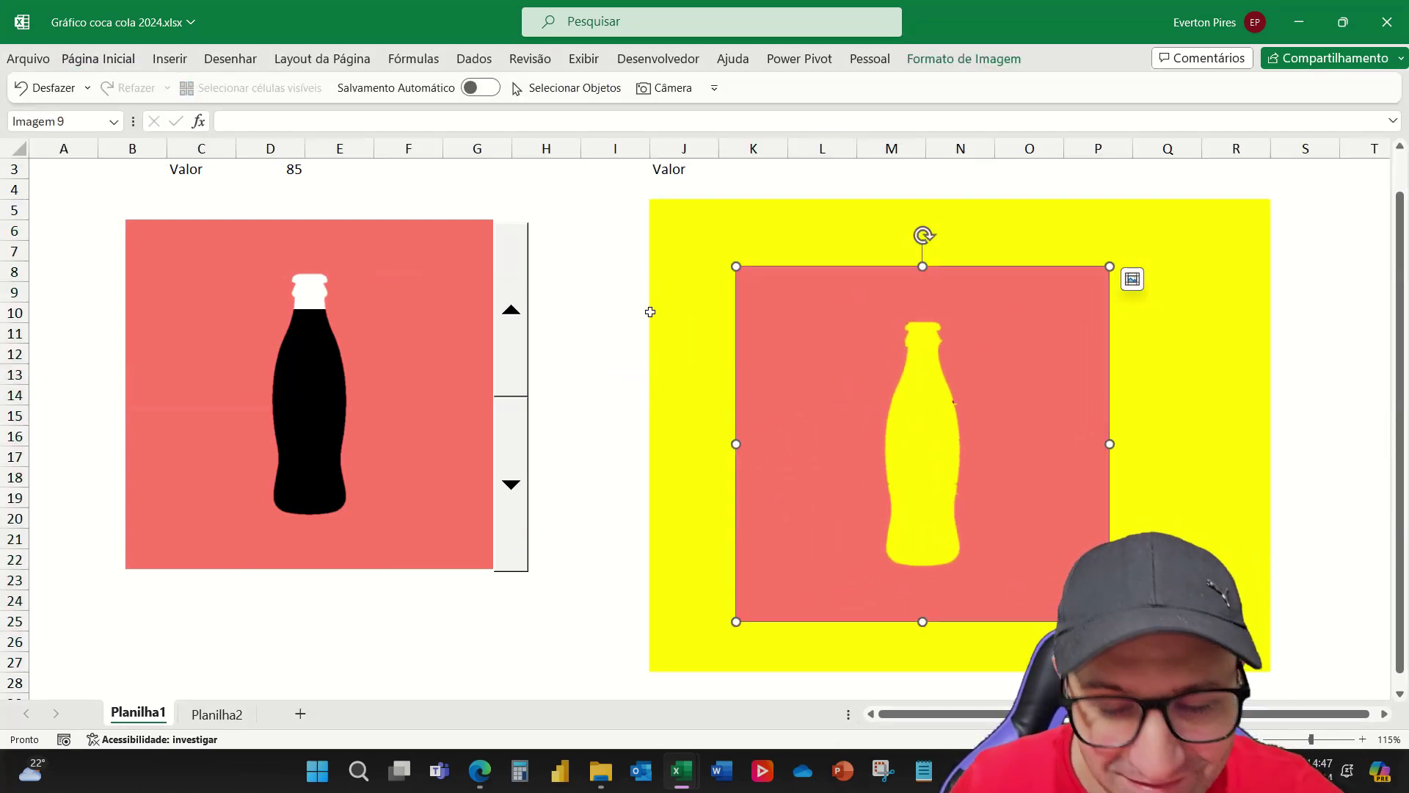
pyautogui.click(601, 334)
pyautogui.click(982, 246)
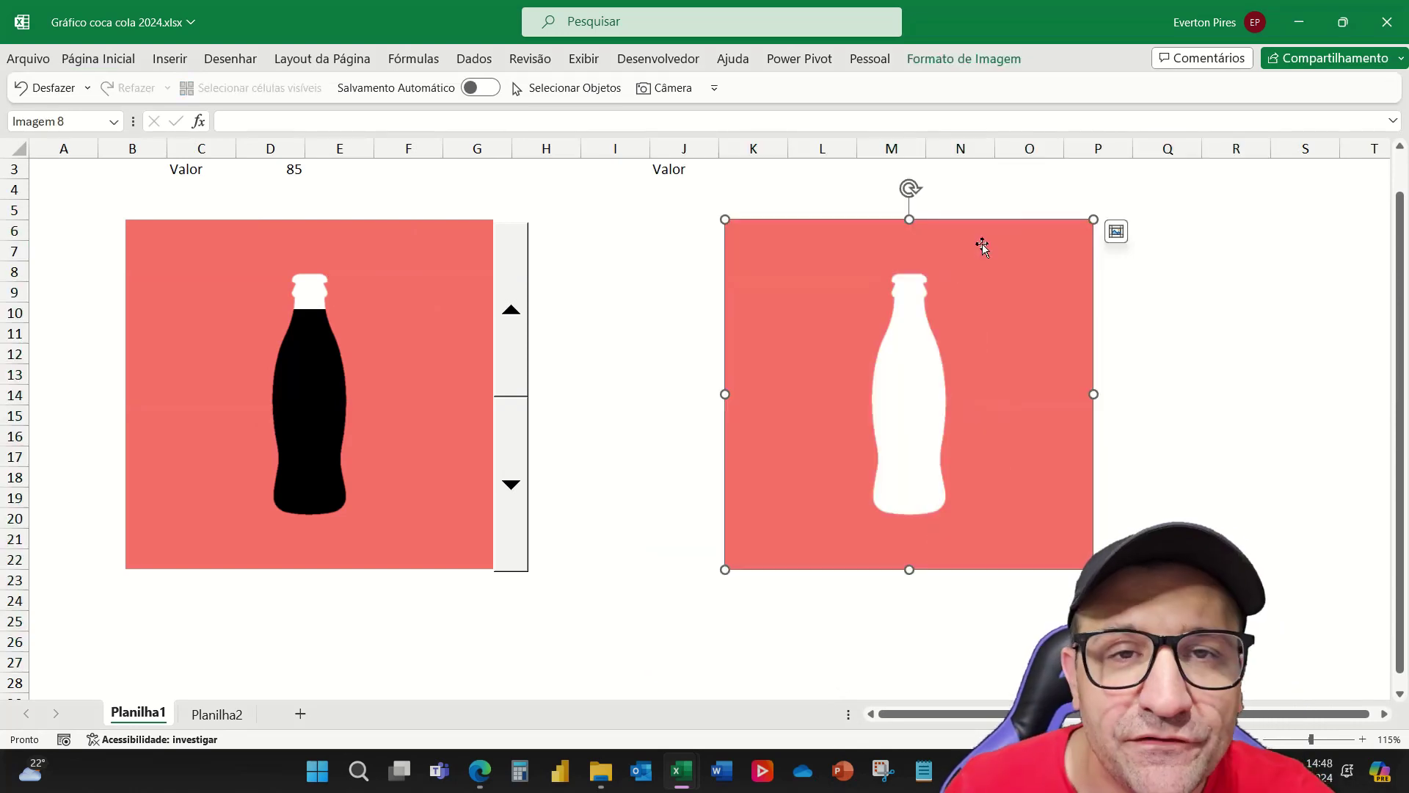
pyautogui.moveTo(850, 271); pyautogui.dragTo(899, 286)
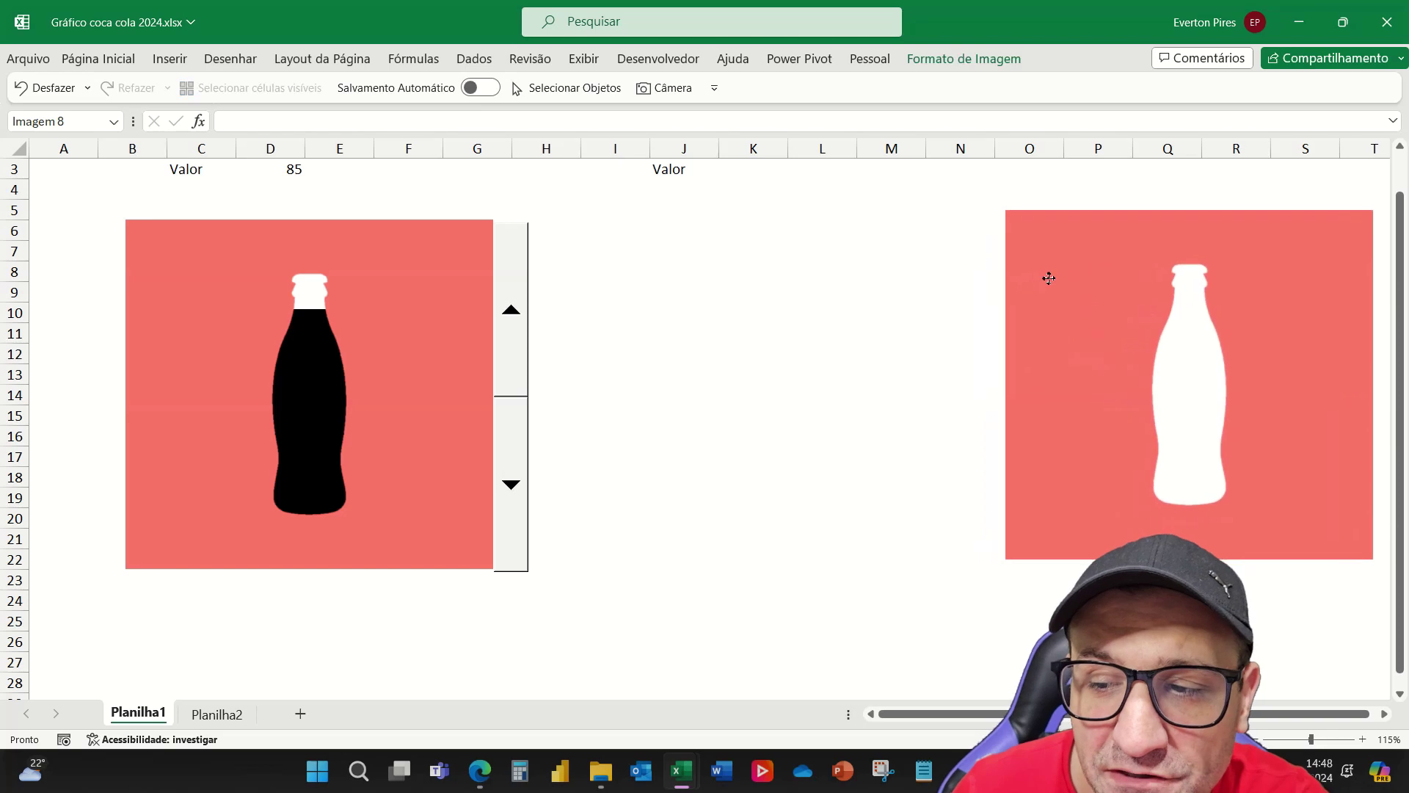
pyautogui.moveTo(899, 286); pyautogui.dragTo(1073, 305)
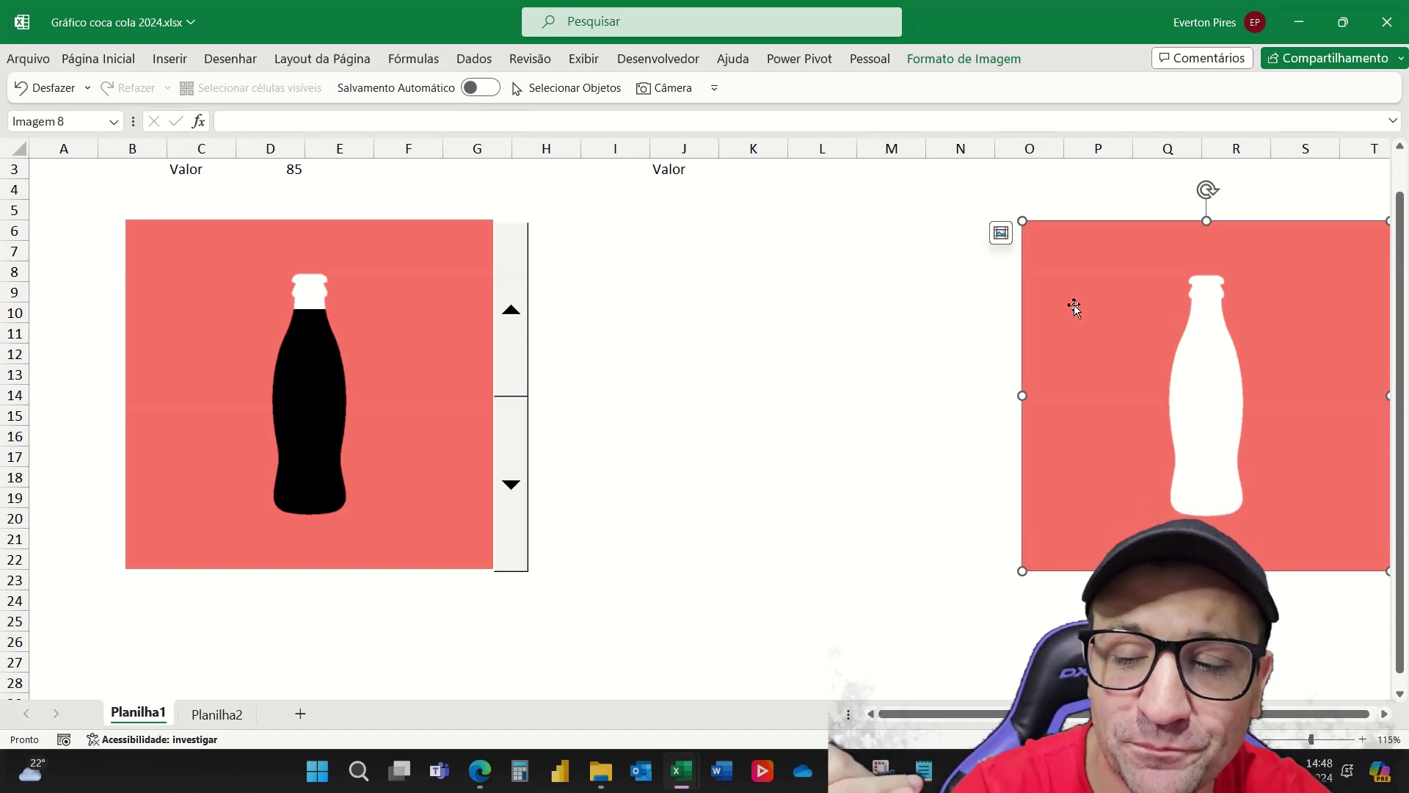
# Enter 50 in cell K3 next to the Valor label
pyautogui.click(729, 355)
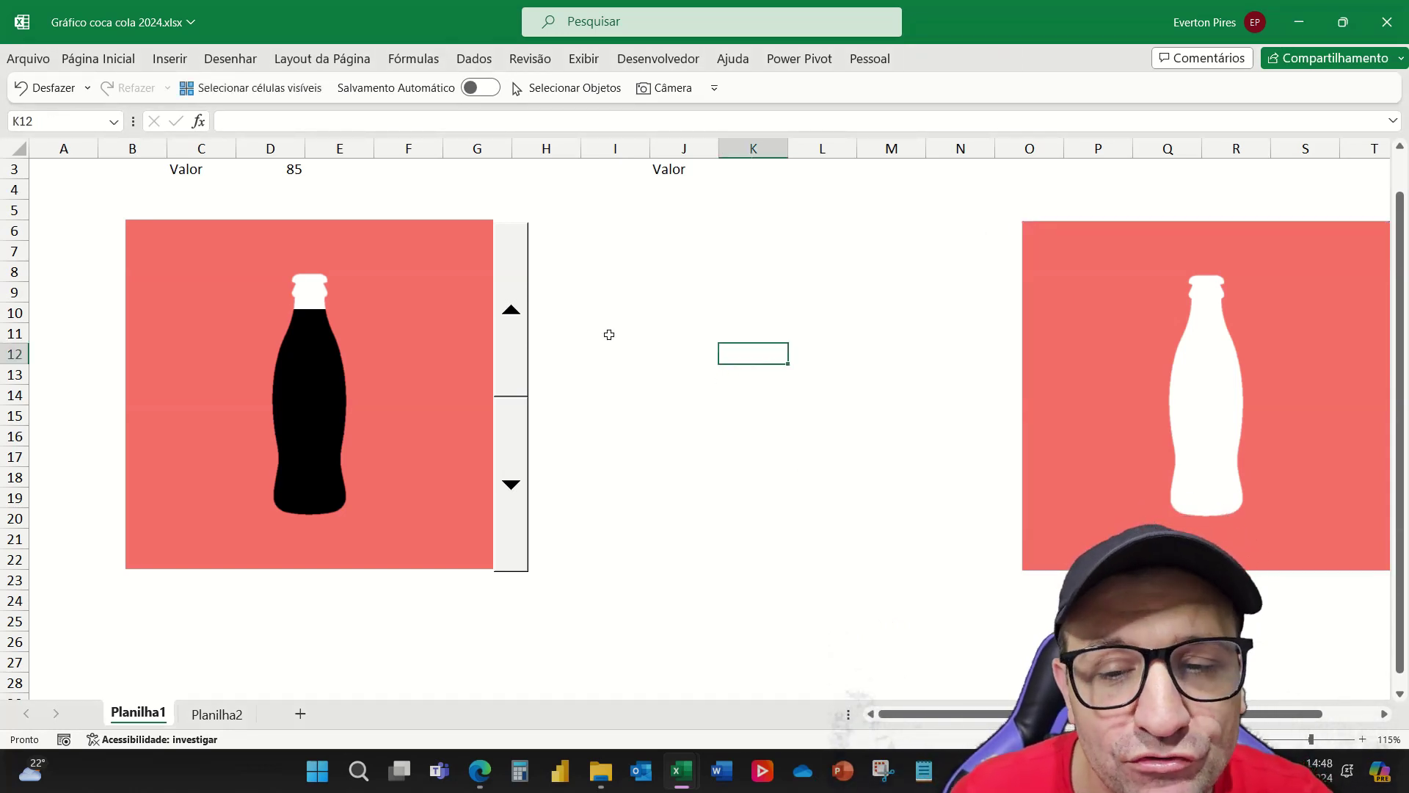
pyautogui.click(672, 170)
pyautogui.scroll(1, 694, 180)
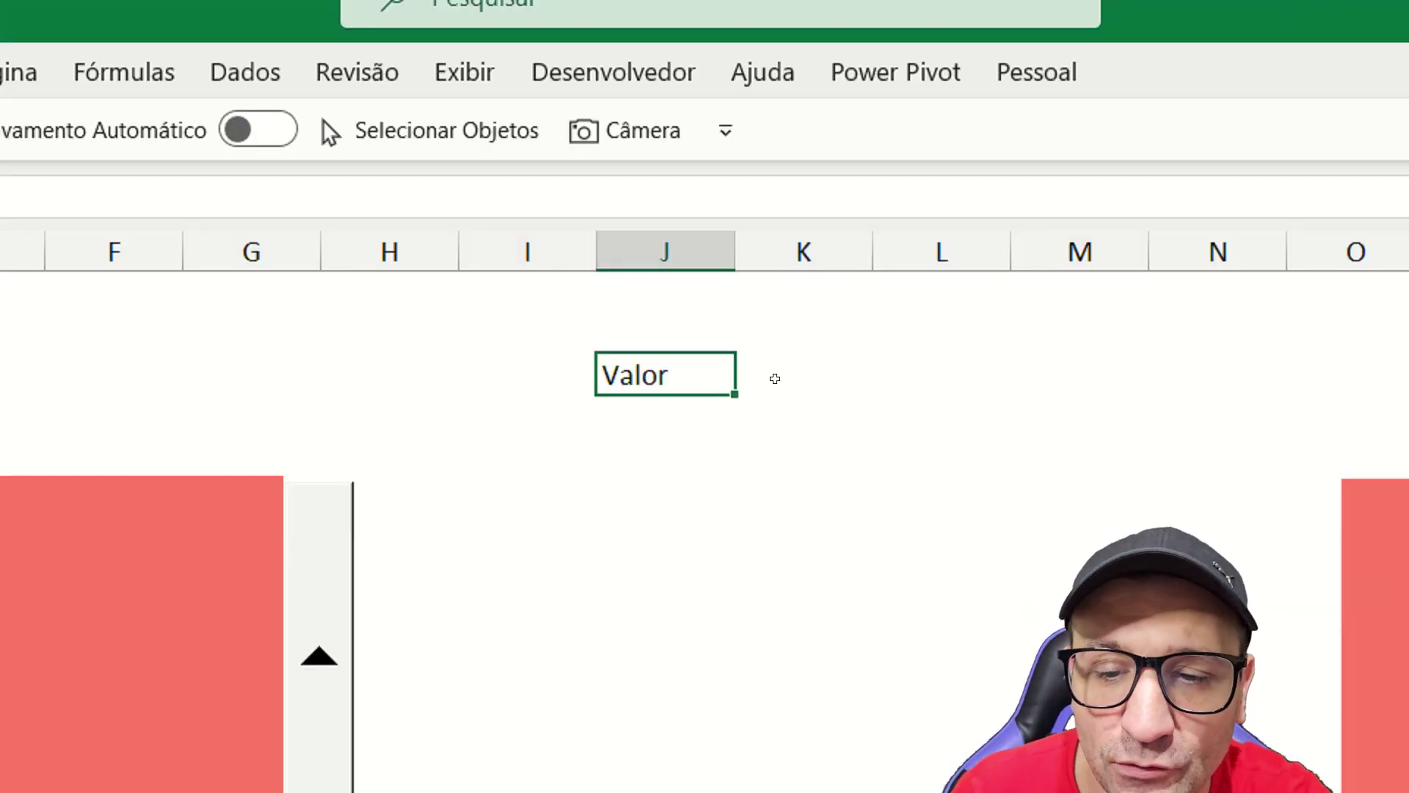
pyautogui.click(775, 378)
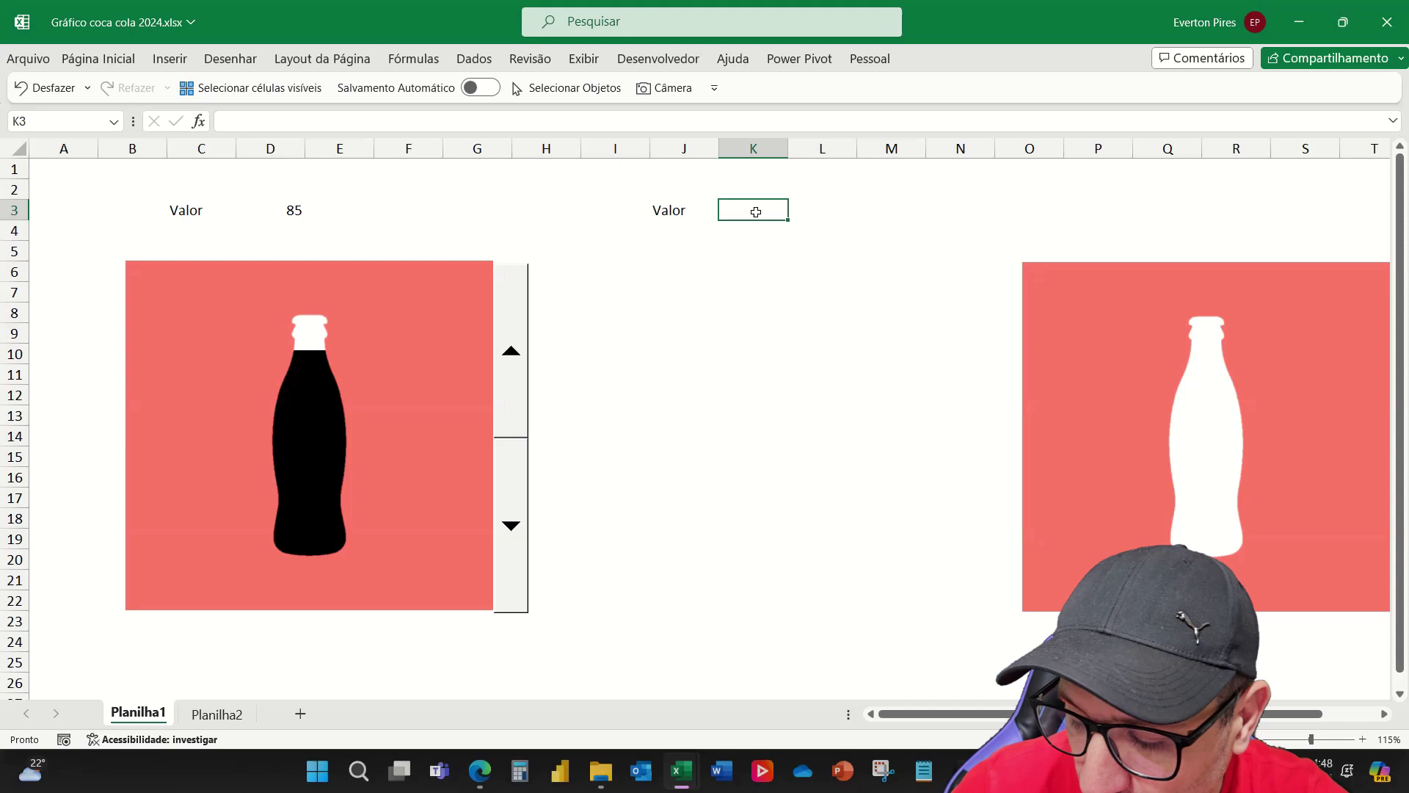
pyautogui.write('50')
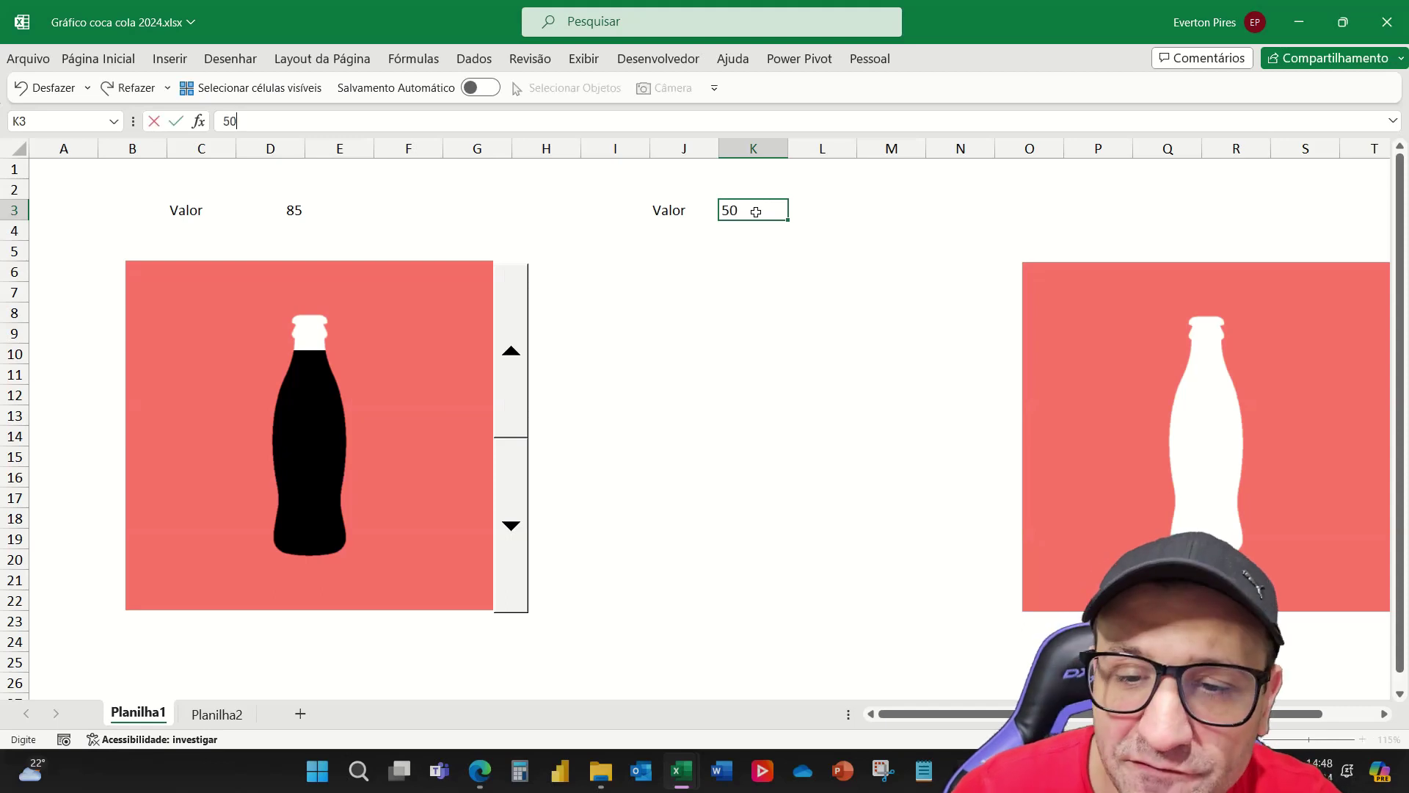
pyautogui.press('Return')
# Insert a clustered 2D column chart of J3:K3 and place it beside the black bottle
pyautogui.click(756, 211)
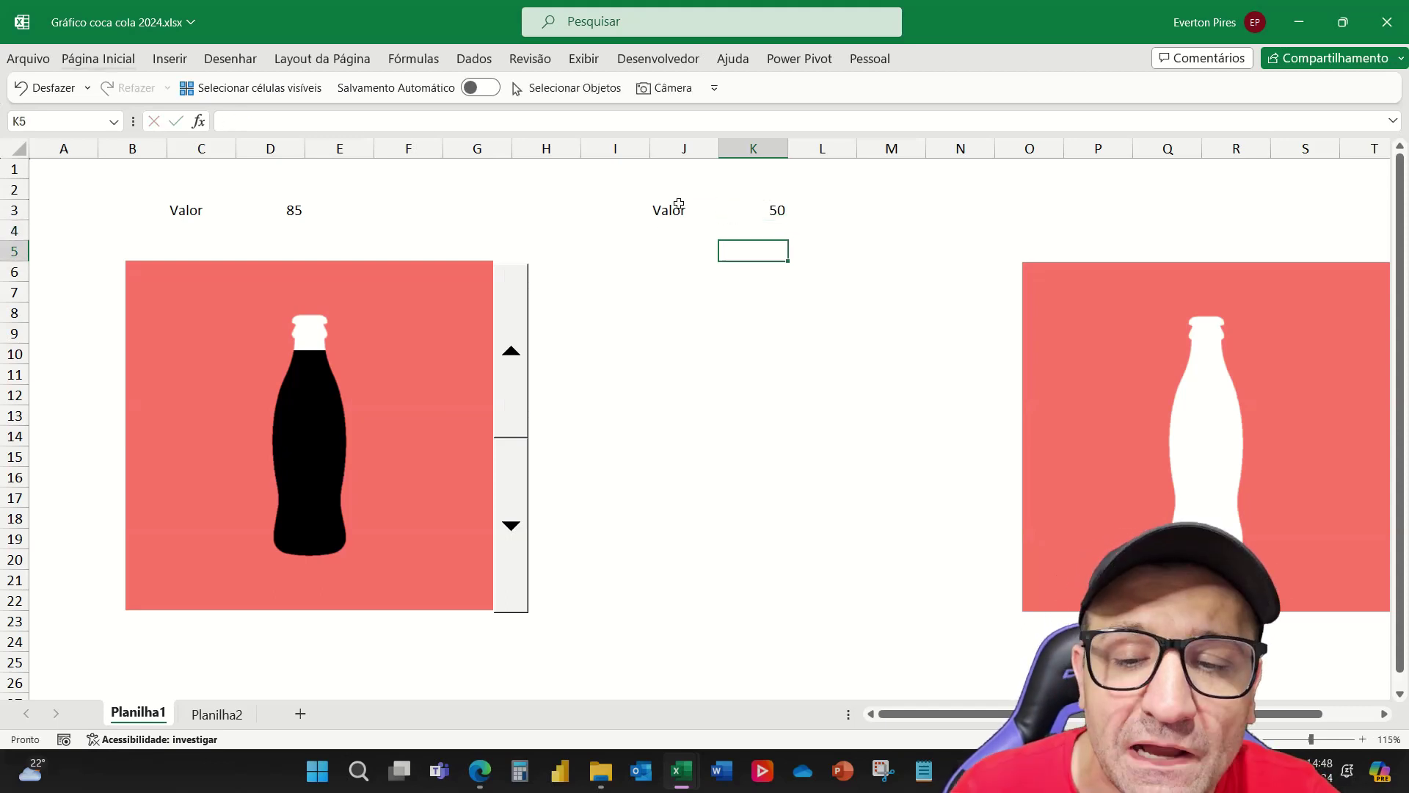
pyautogui.moveTo(672, 209); pyautogui.dragTo(763, 209)
pyautogui.click(168, 60)
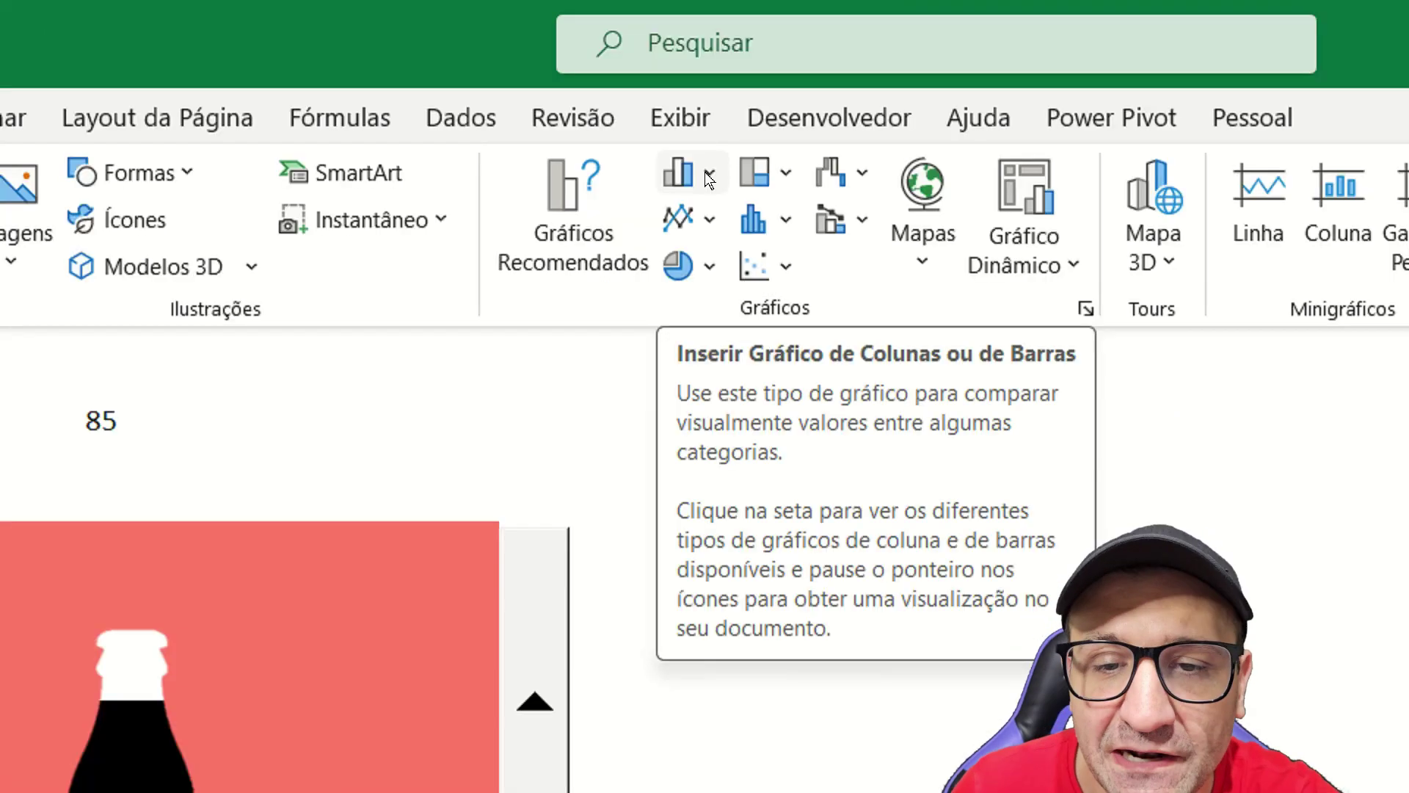
pyautogui.click(598, 88)
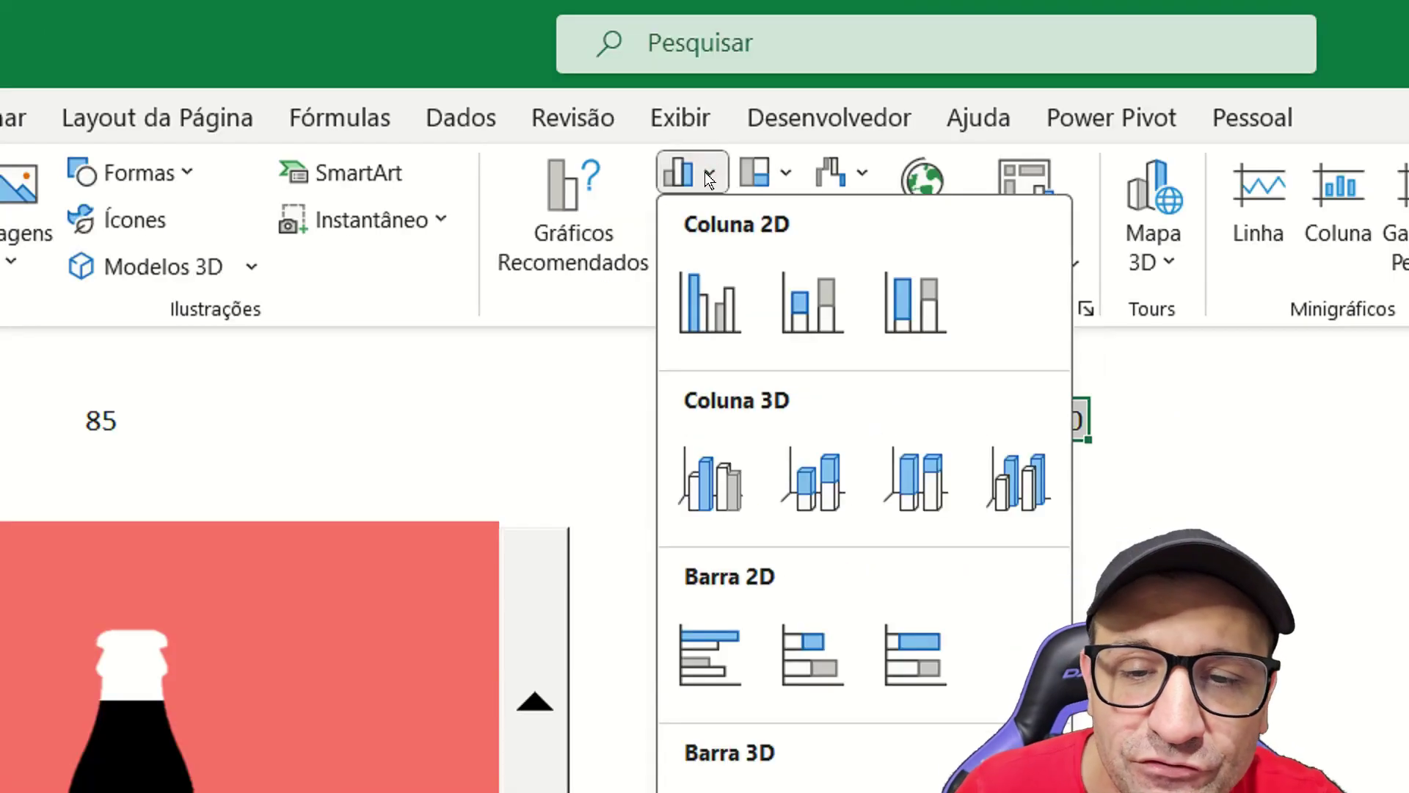
pyautogui.click(713, 306)
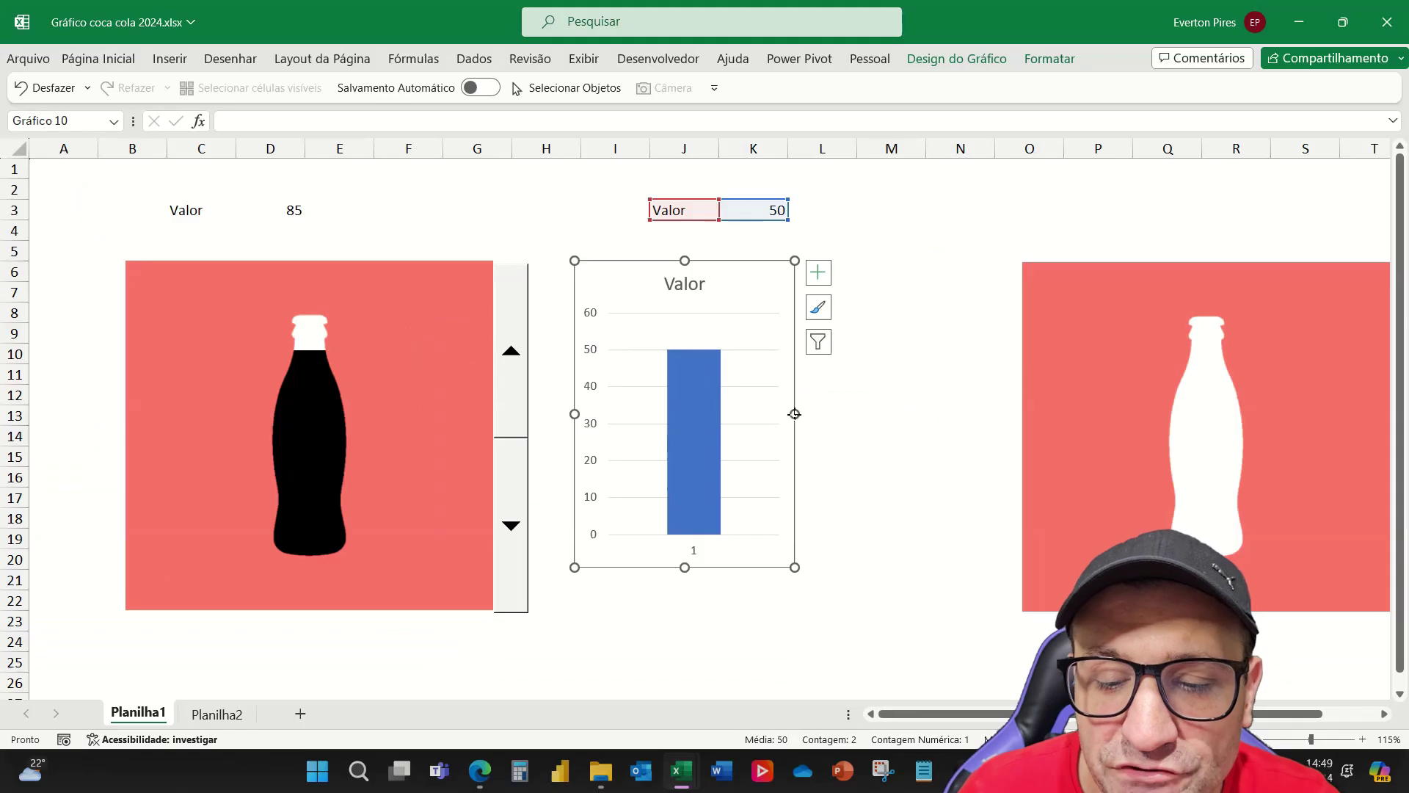
pyautogui.moveTo(796, 413); pyautogui.dragTo(855, 413)
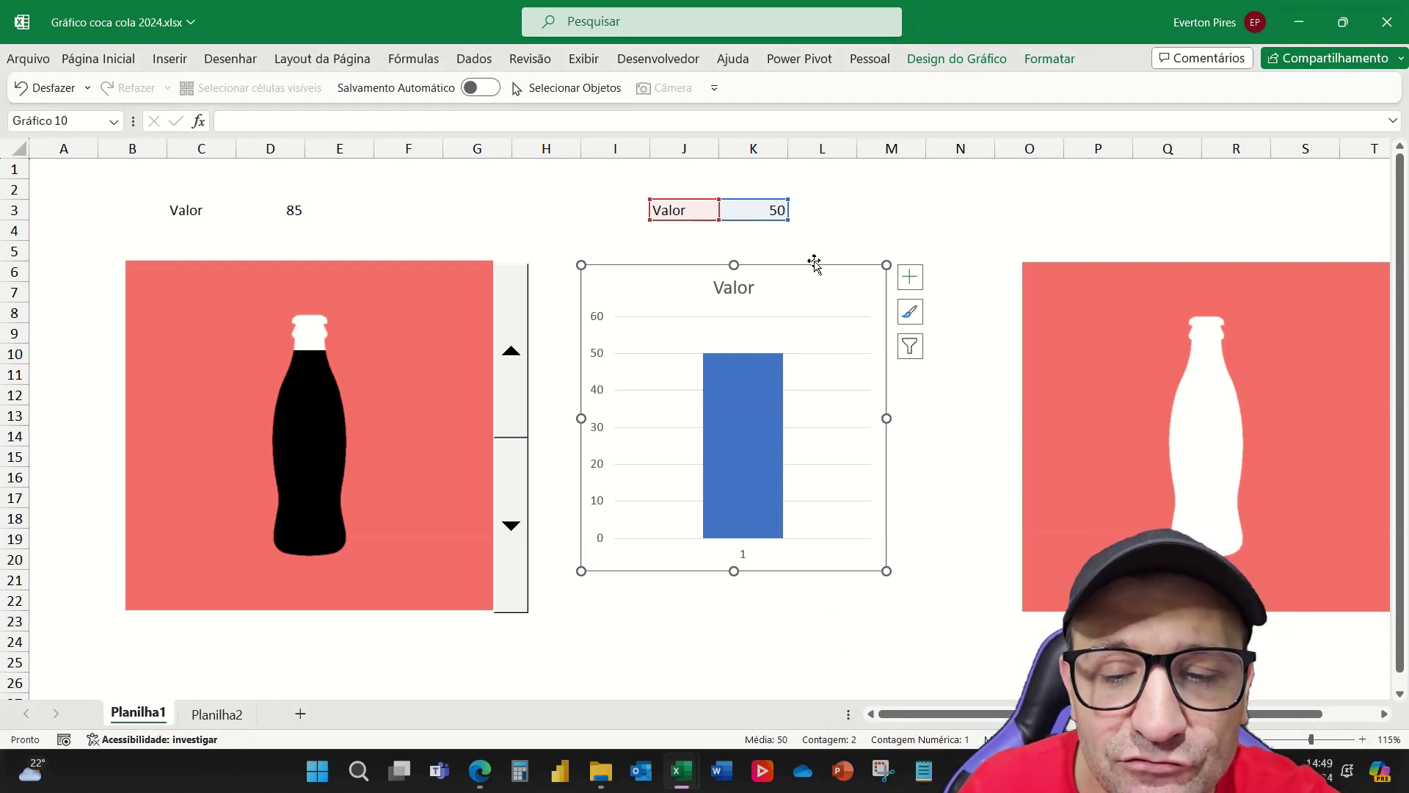
# Change K3 to 100 and nudge the chart slightly right
pyautogui.click(760, 212)
pyautogui.write('100')
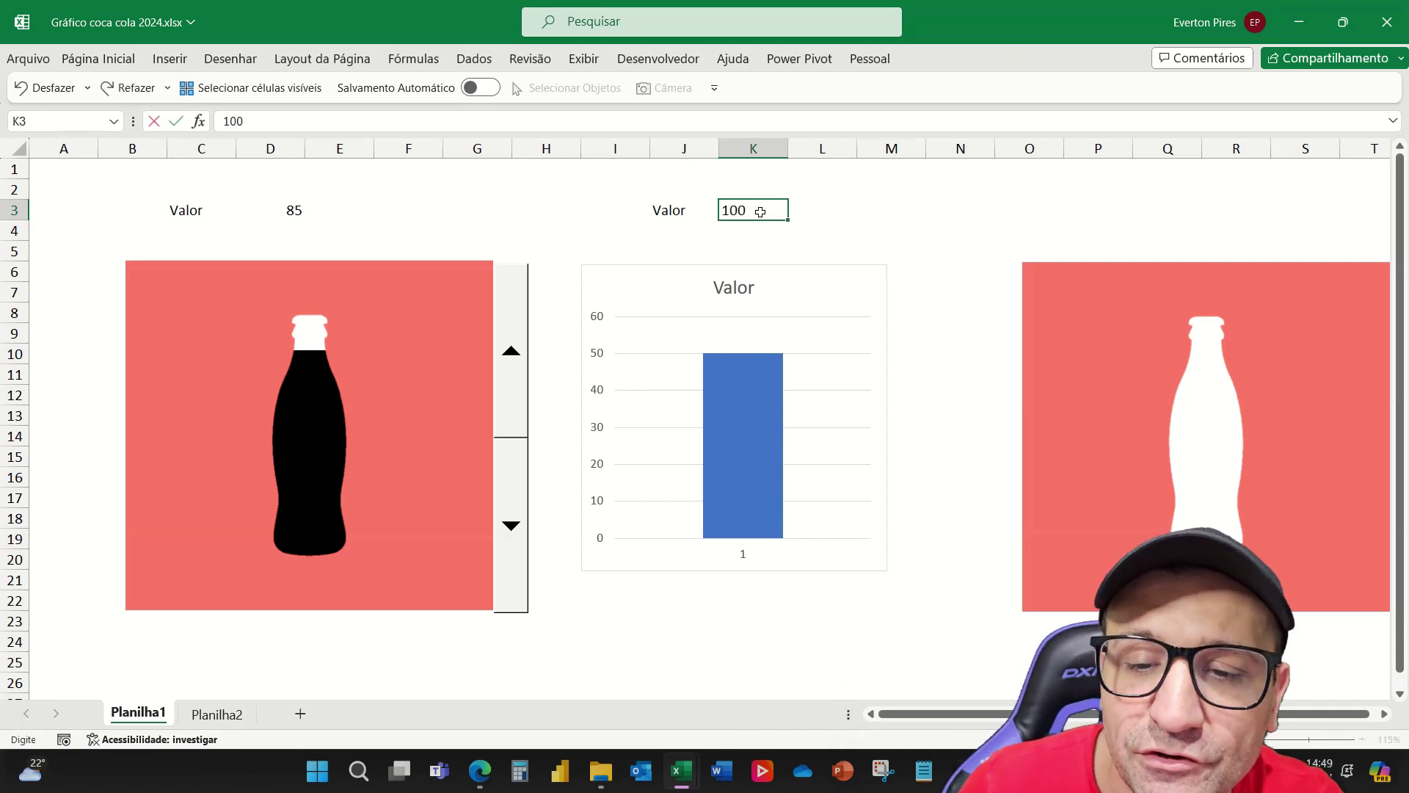
pyautogui.press('Return')
pyautogui.moveTo(839, 275); pyautogui.dragTo(861, 274)
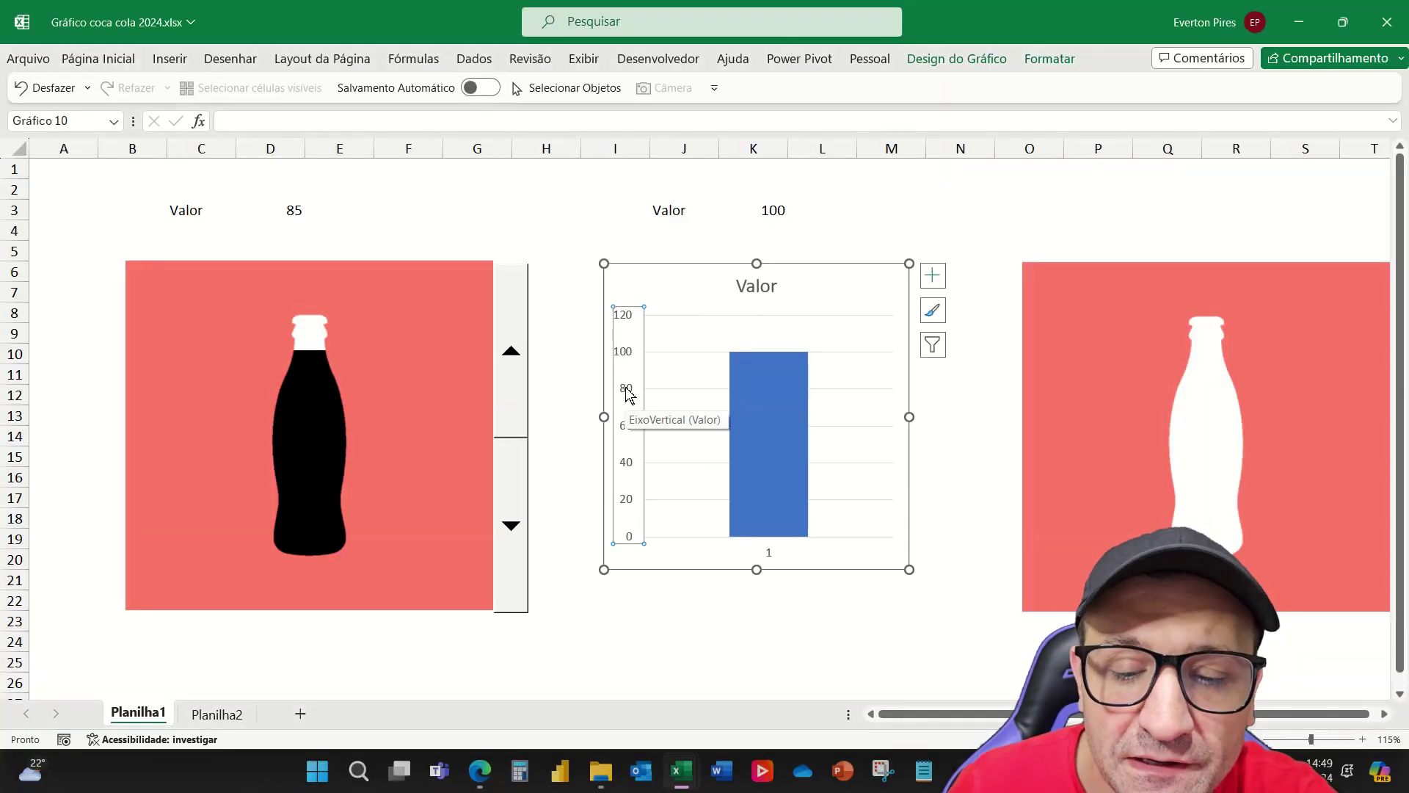
# Fix the chart's vertical axis at minimum 0 and maximum 100
pyautogui.doubleClick(627, 394)
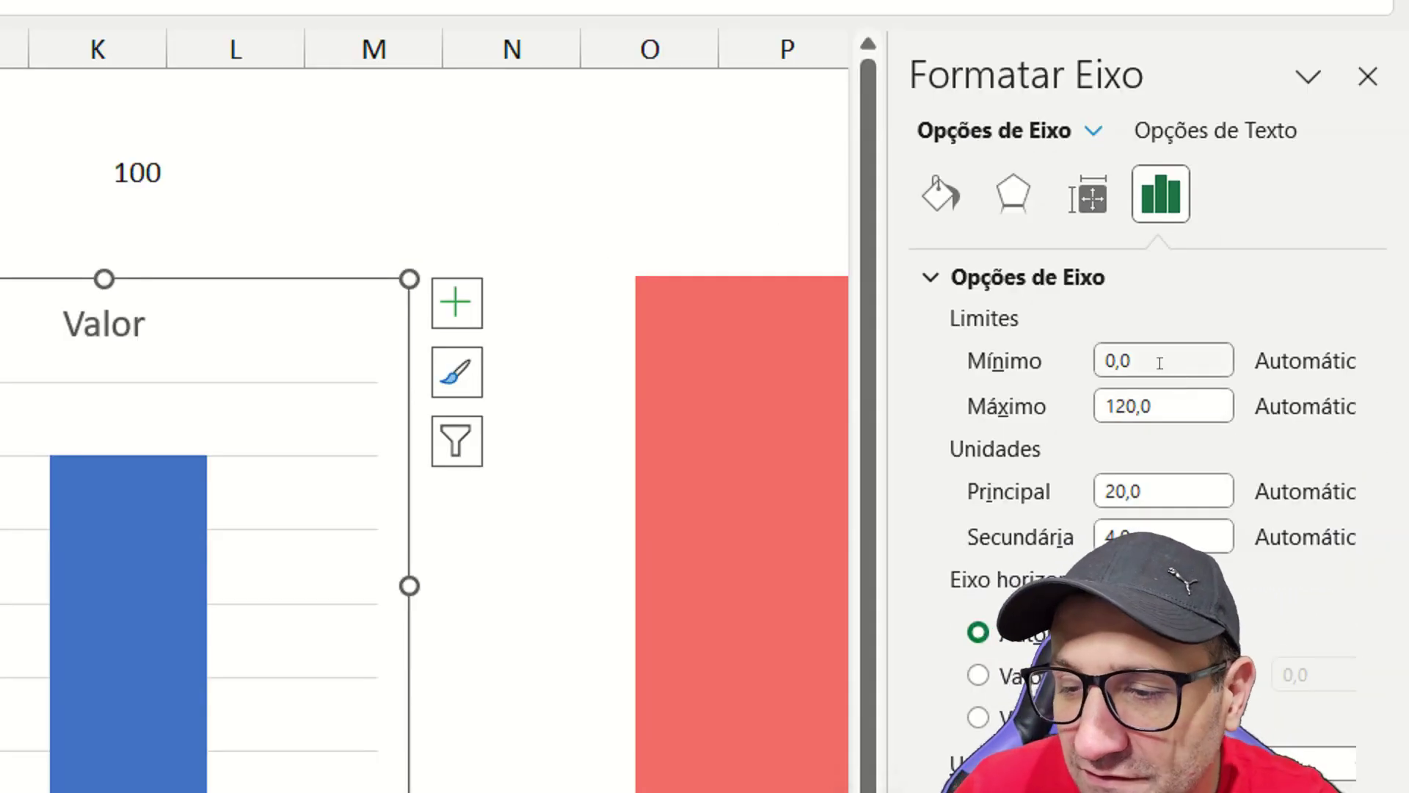
pyautogui.moveTo(1161, 360); pyautogui.dragTo(1096, 362)
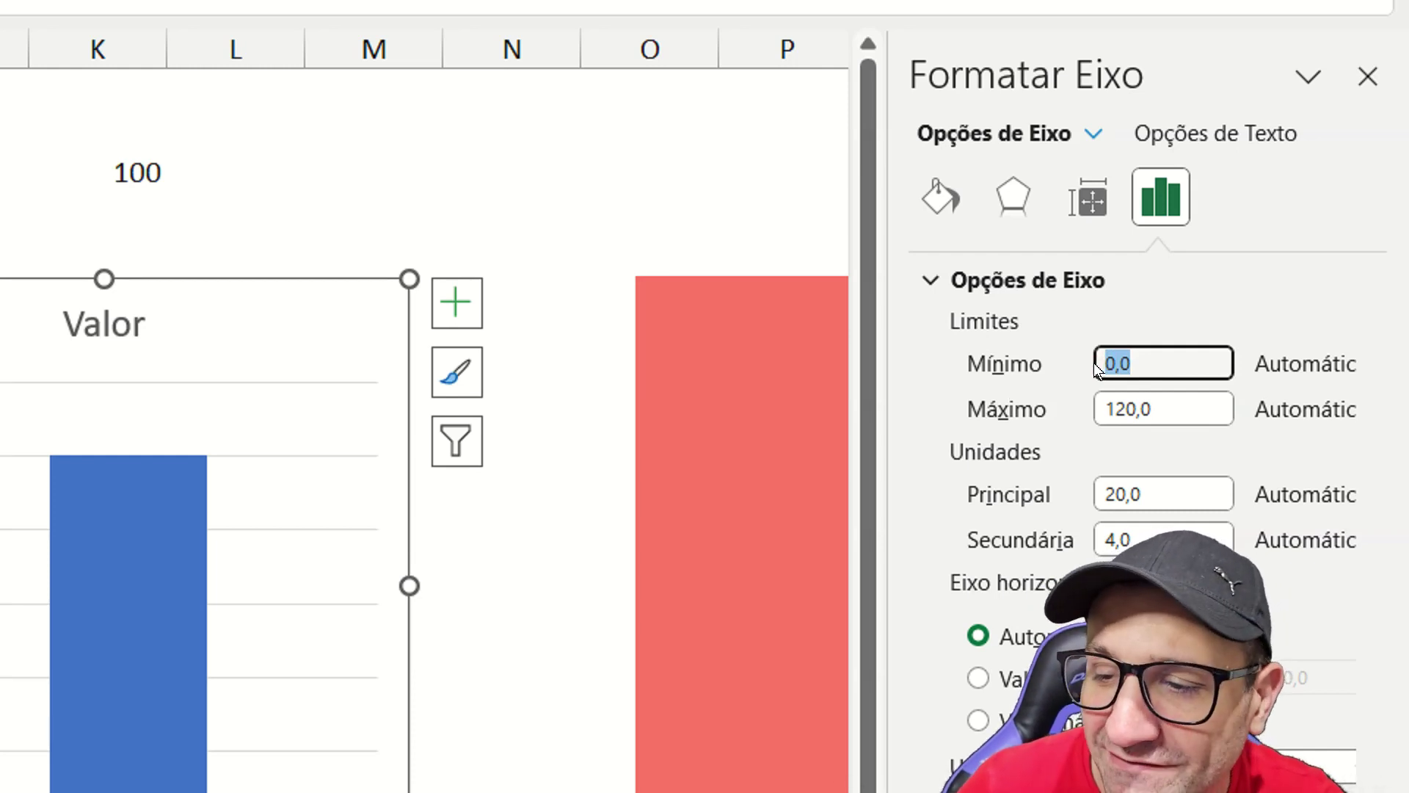
pyautogui.press('Return')
pyautogui.moveTo(1180, 408); pyautogui.dragTo(1061, 408)
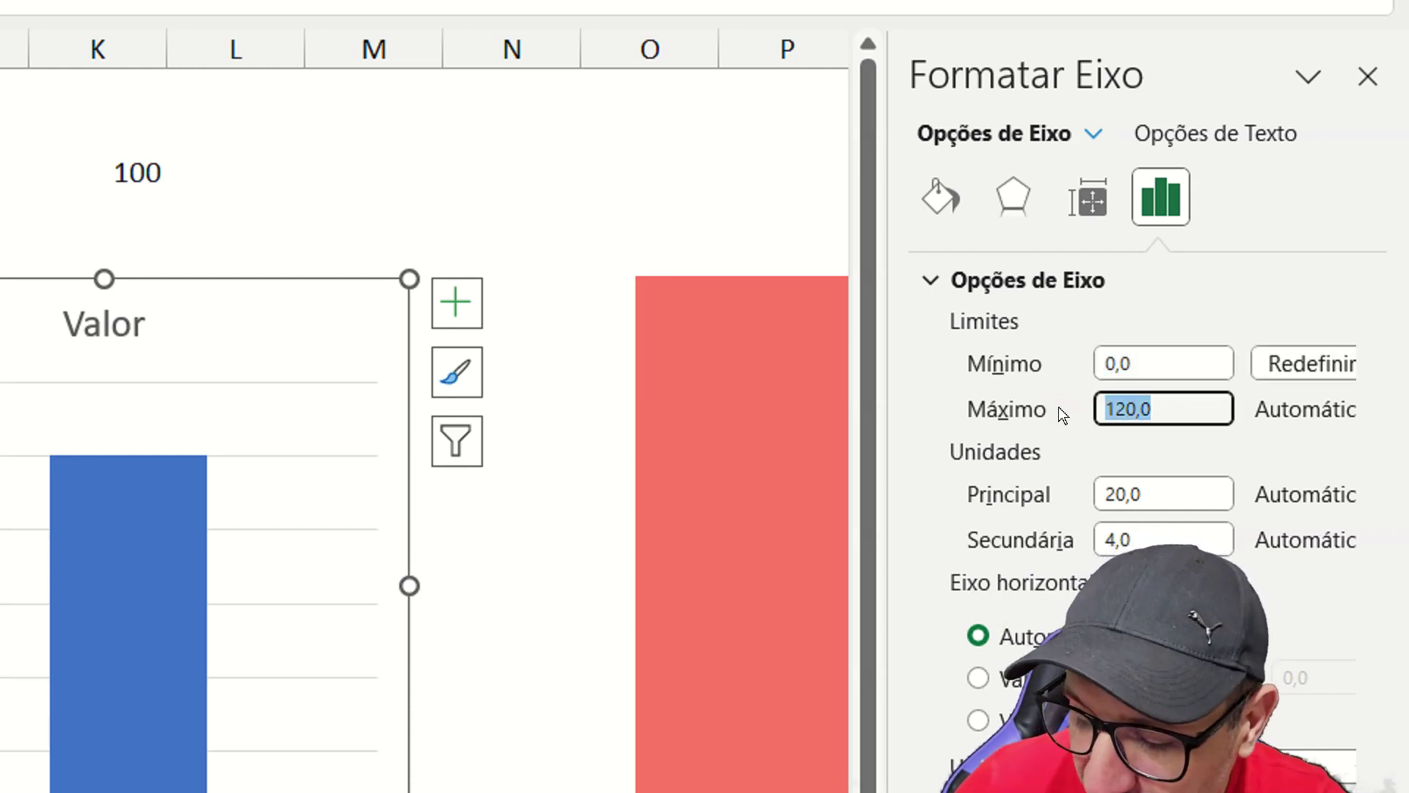
pyautogui.write('100')
pyautogui.press('Return')
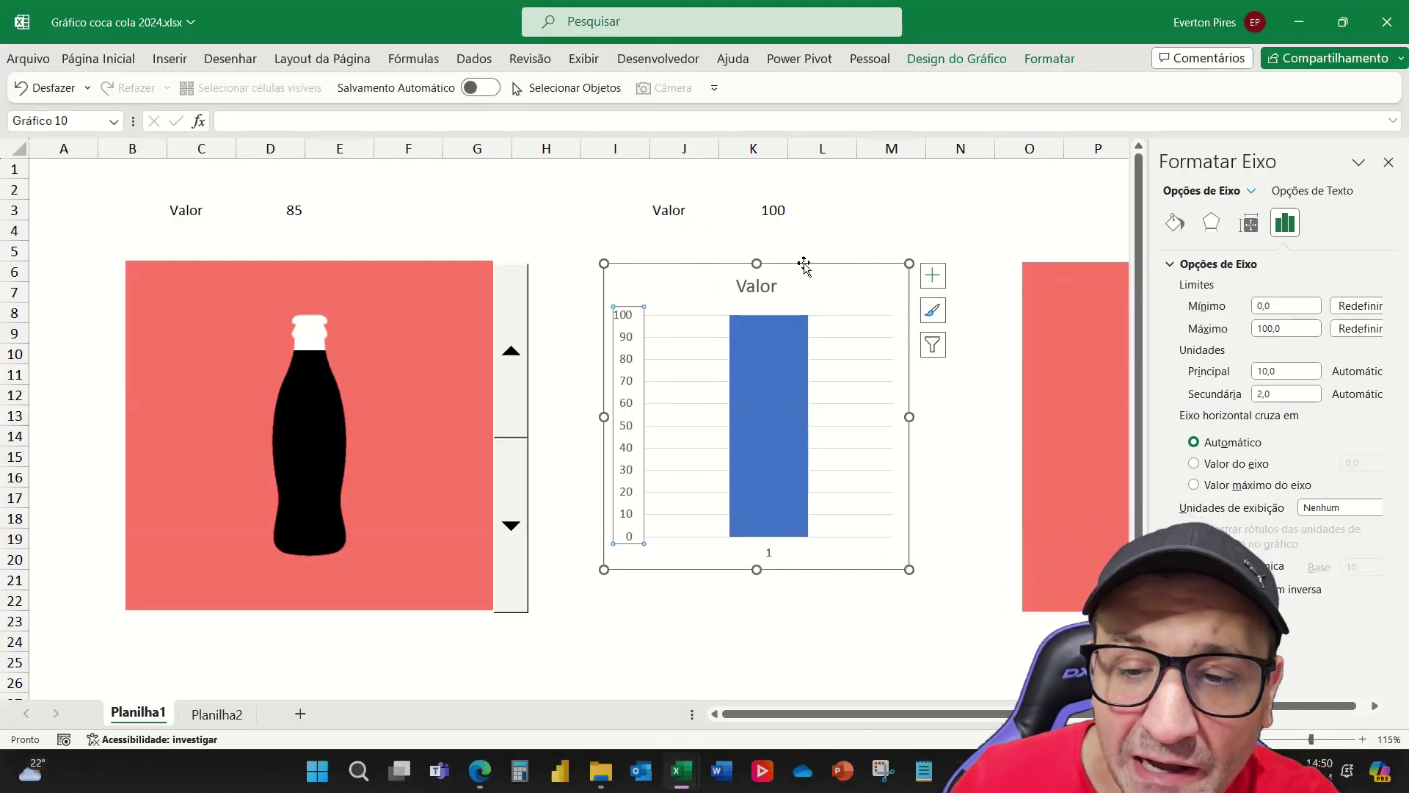
# Enter 2 in K3 and delete the chart's vertical axis
pyautogui.click(774, 210)
pyautogui.write('2')
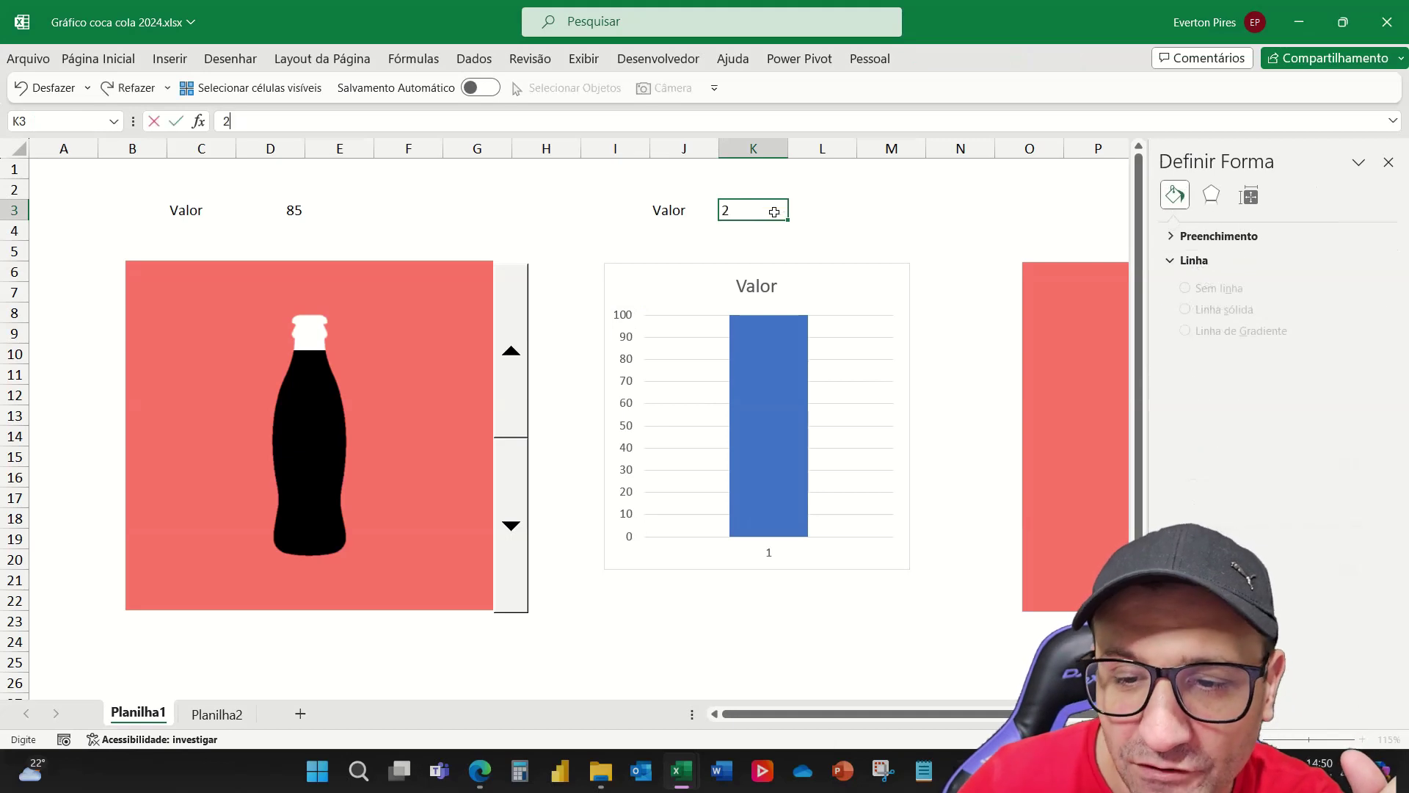
pyautogui.press('Return')
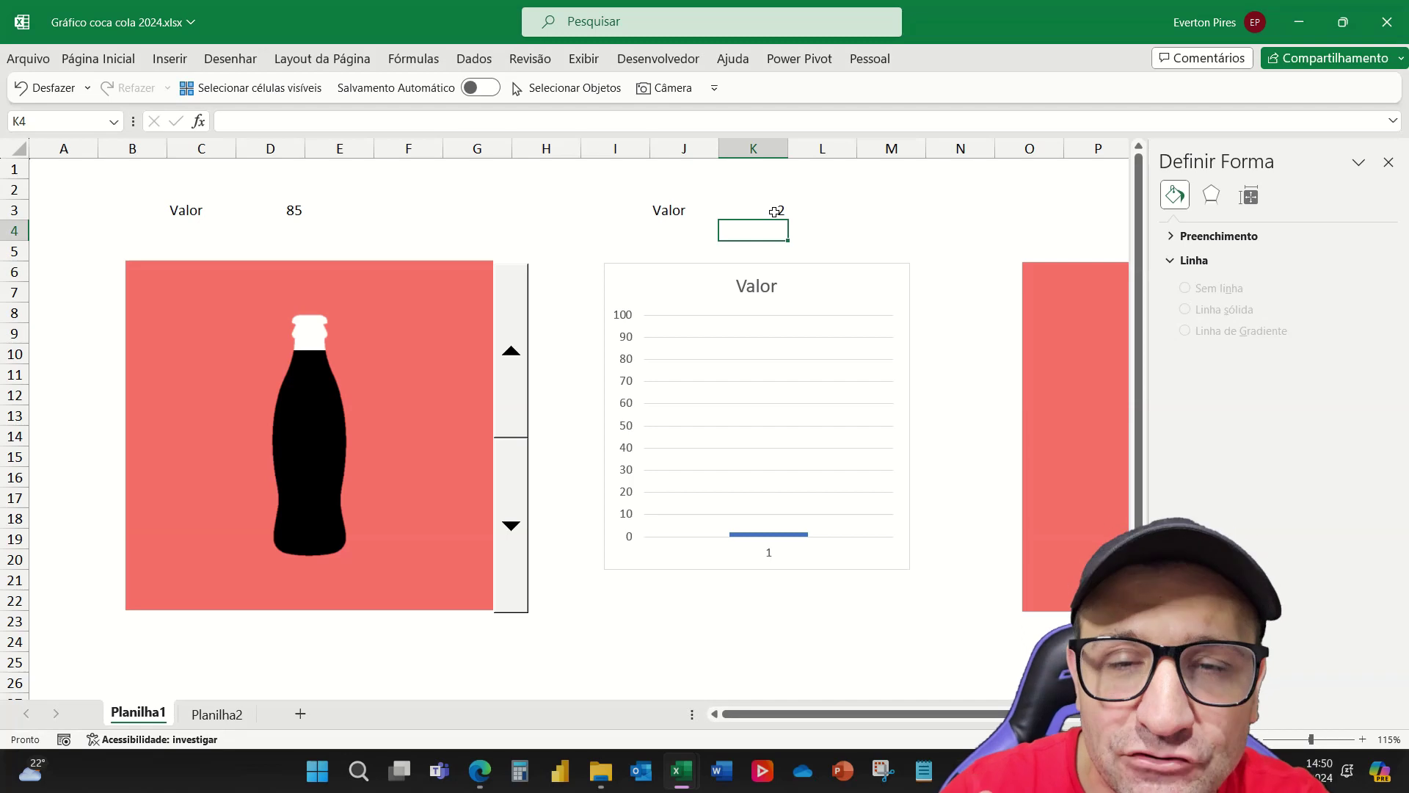
pyautogui.click(624, 340)
pyautogui.press('Delete')
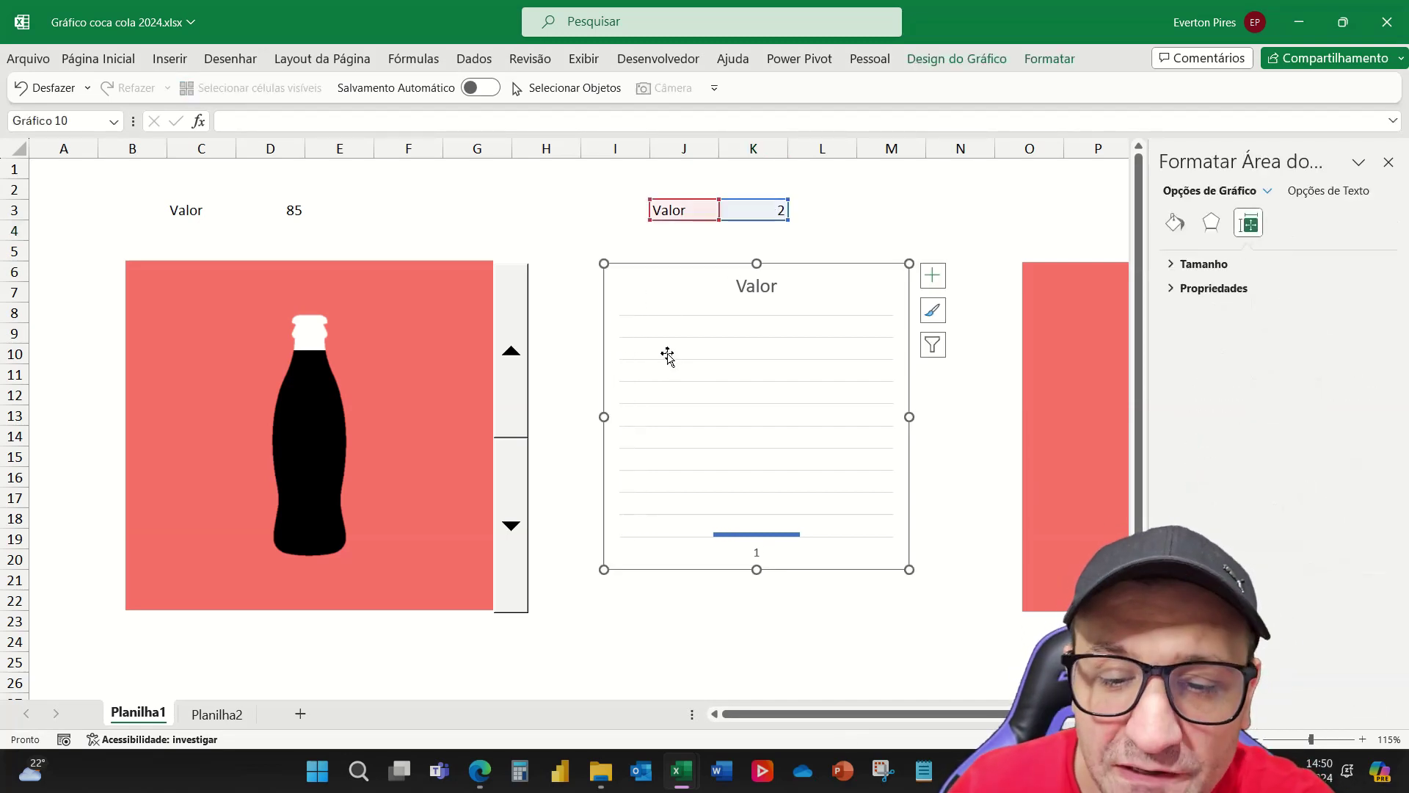
# Delete the gridlines, Valor title and horizontal axis, and bring up Contorno da Forma
pyautogui.click(676, 359)
pyautogui.press('Delete')
pyautogui.click(739, 292)
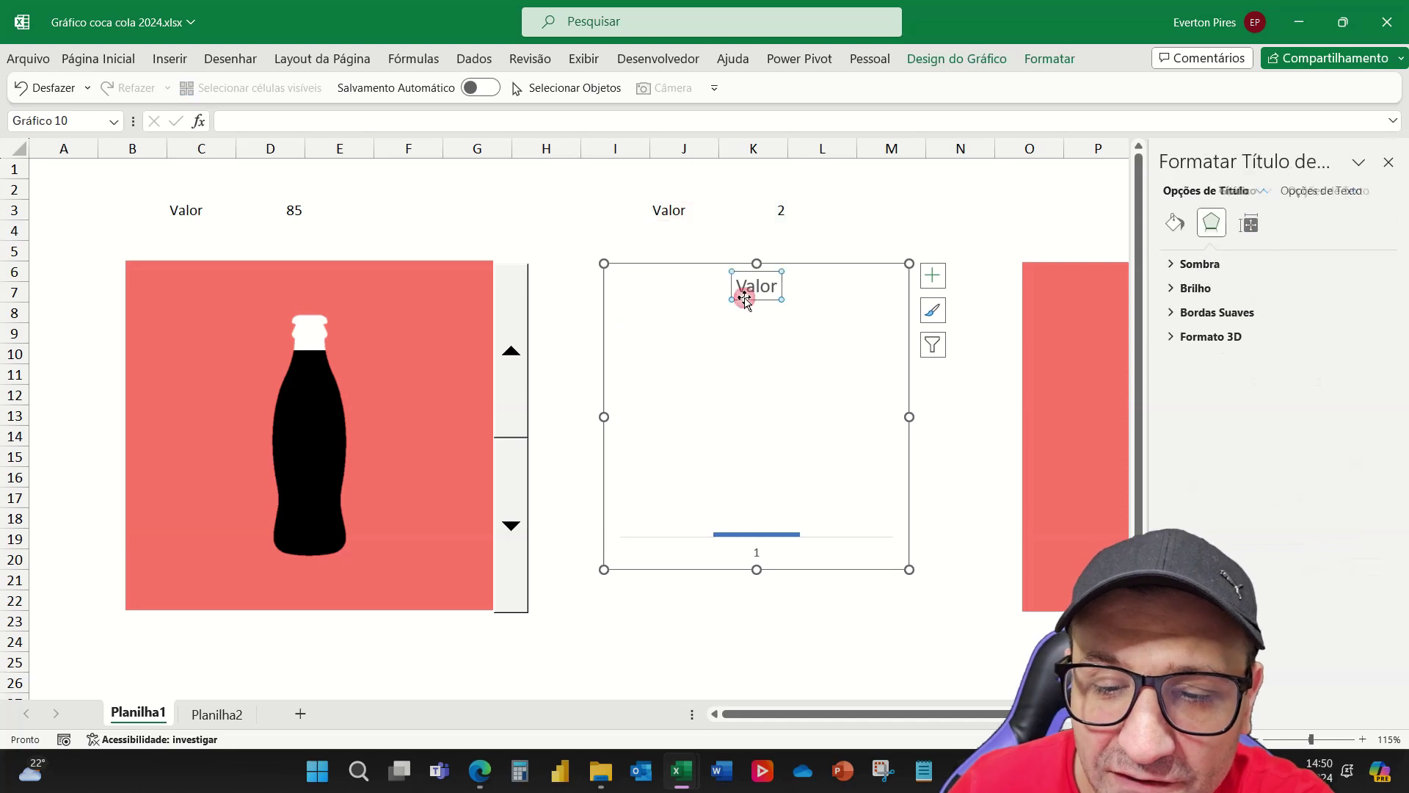
pyautogui.press('Delete')
pyautogui.click(759, 555)
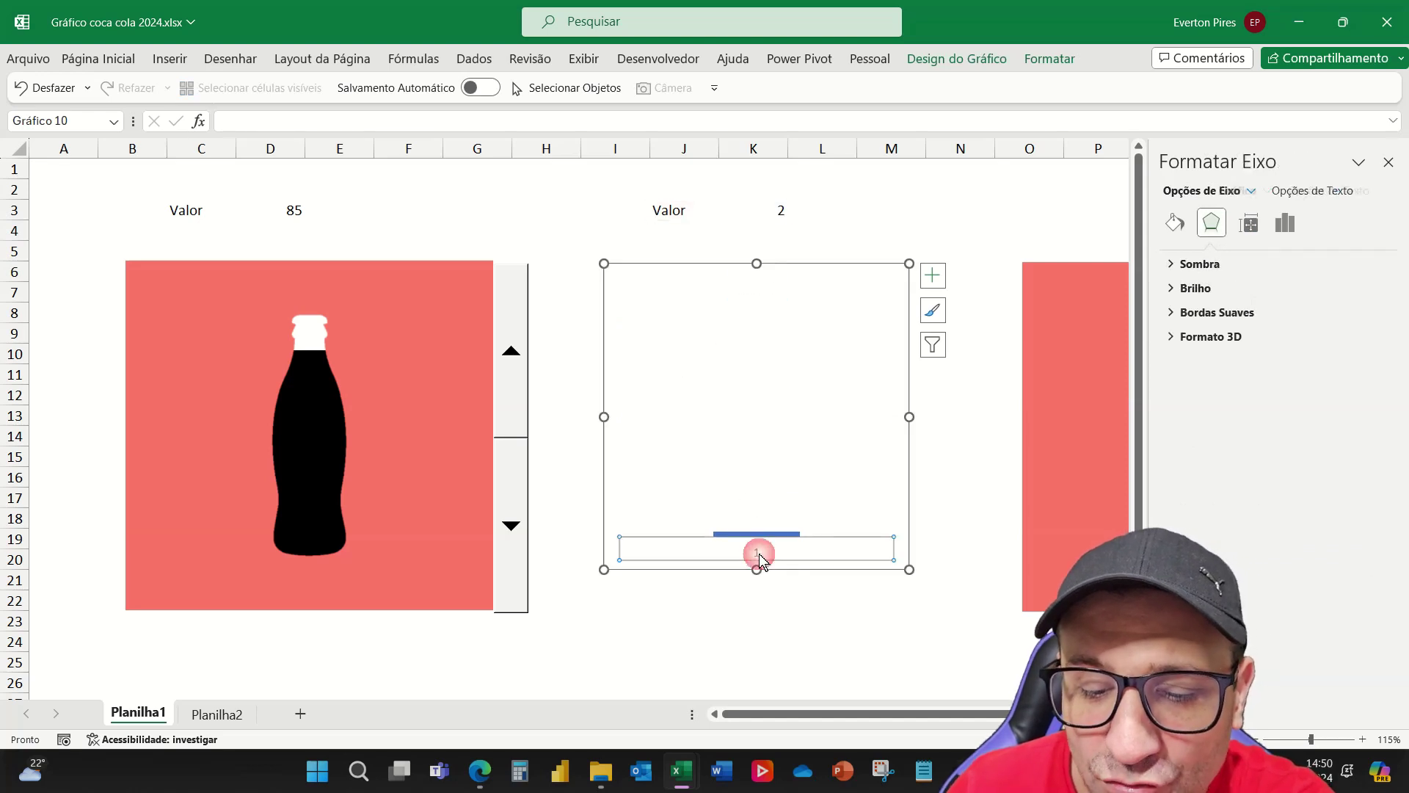
pyautogui.press('Delete')
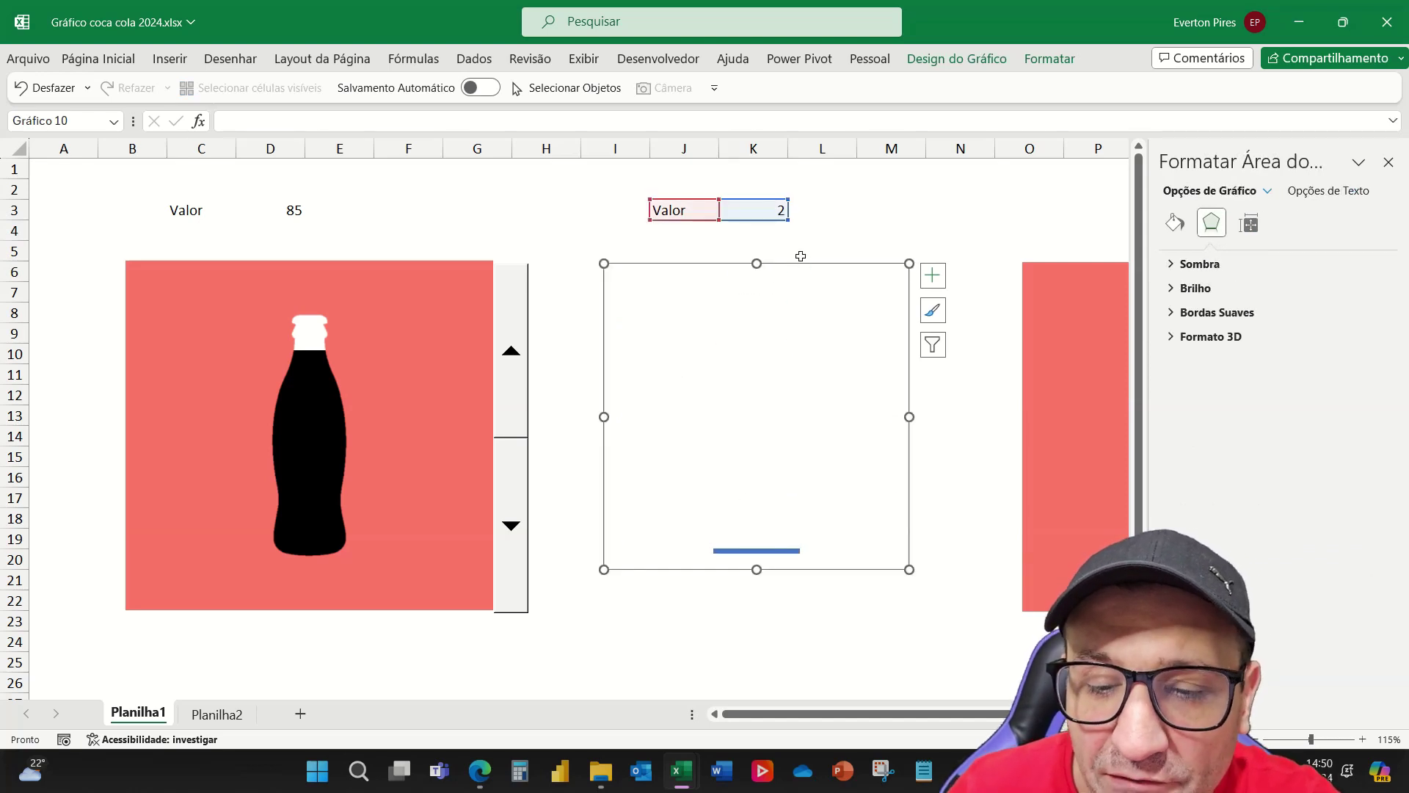
pyautogui.click(1042, 60)
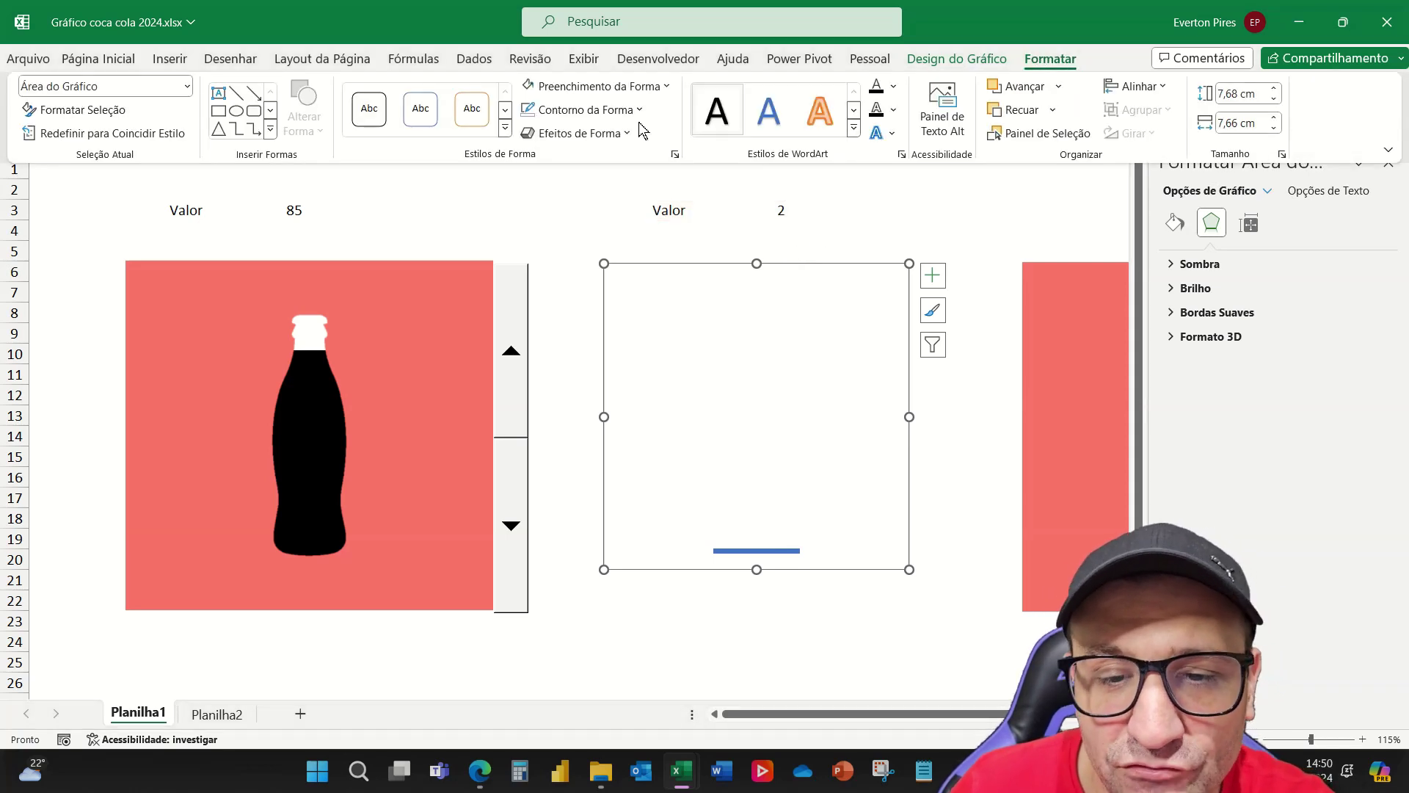
pyautogui.click(585, 109)
# Give the chart Sem Contorno and Sem Preenchimento
pyautogui.click(583, 391)
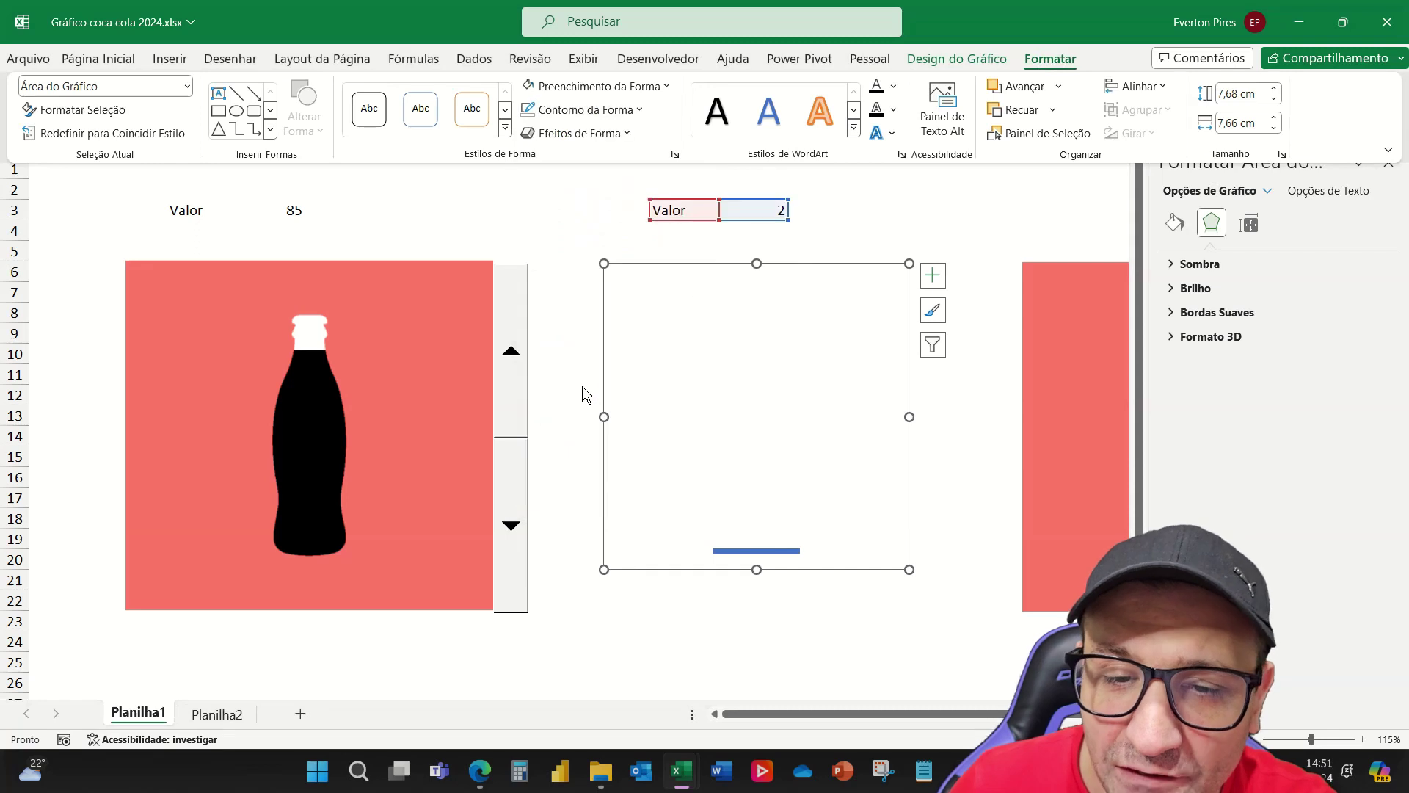
pyautogui.click(574, 89)
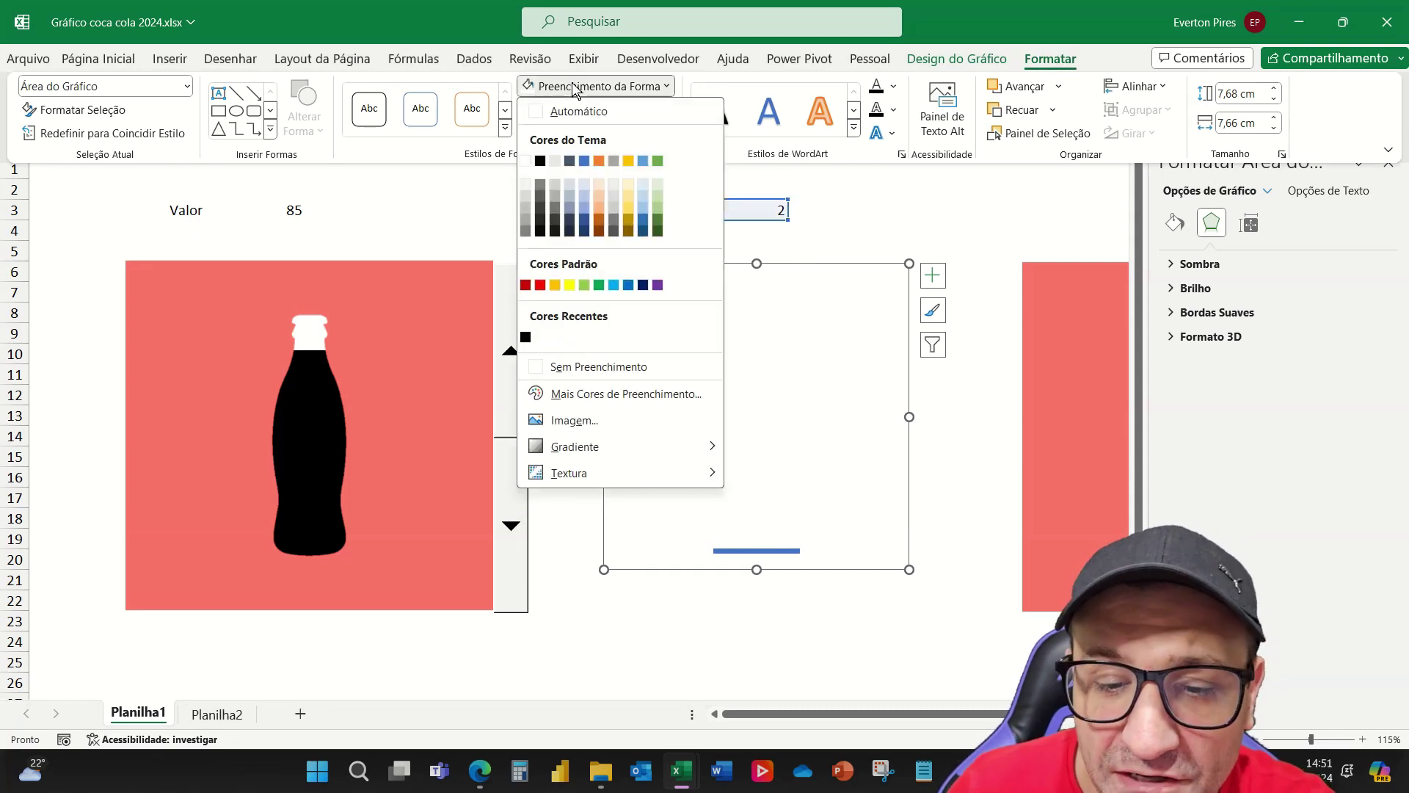
pyautogui.click(598, 363)
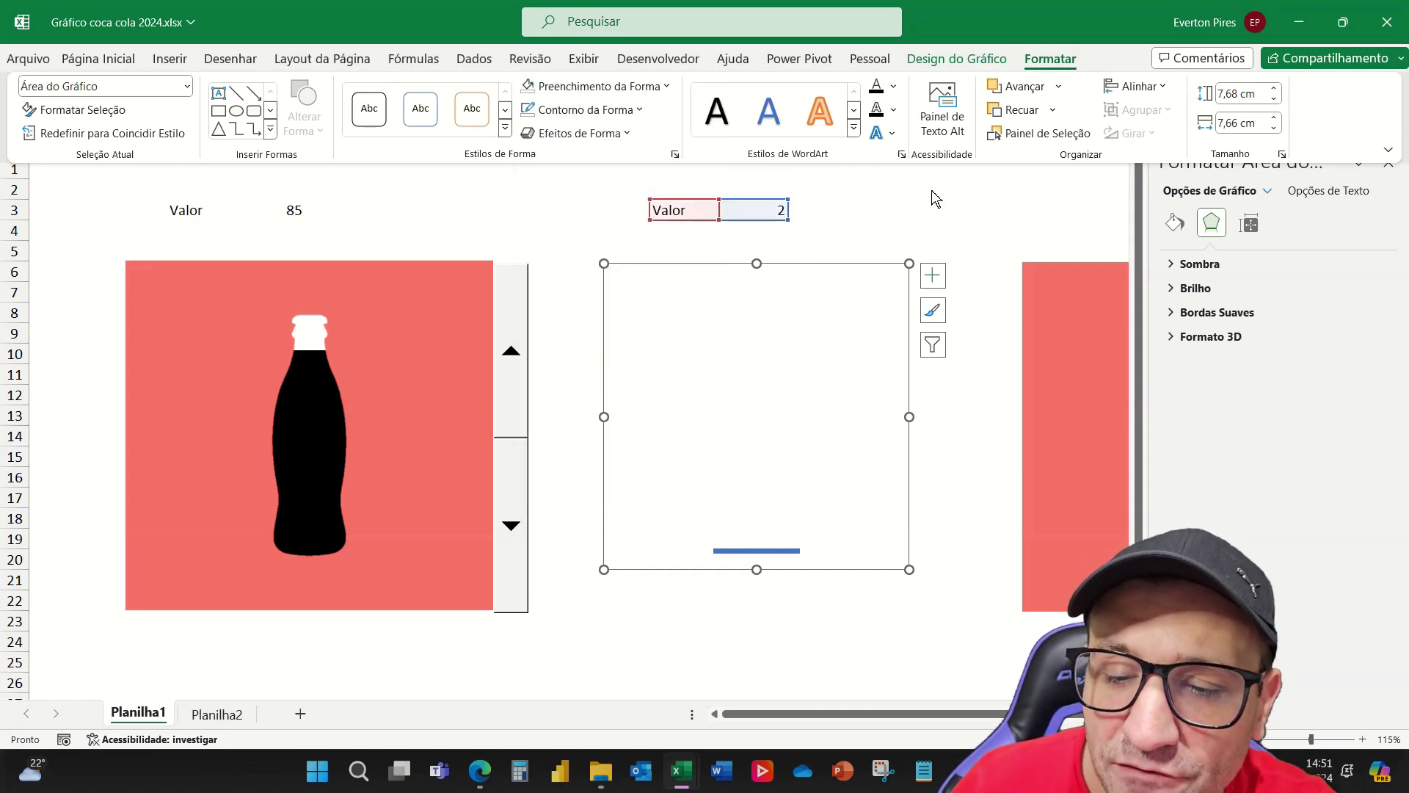
pyautogui.click(891, 251)
# Set cell K3 back to 100
pyautogui.click(773, 209)
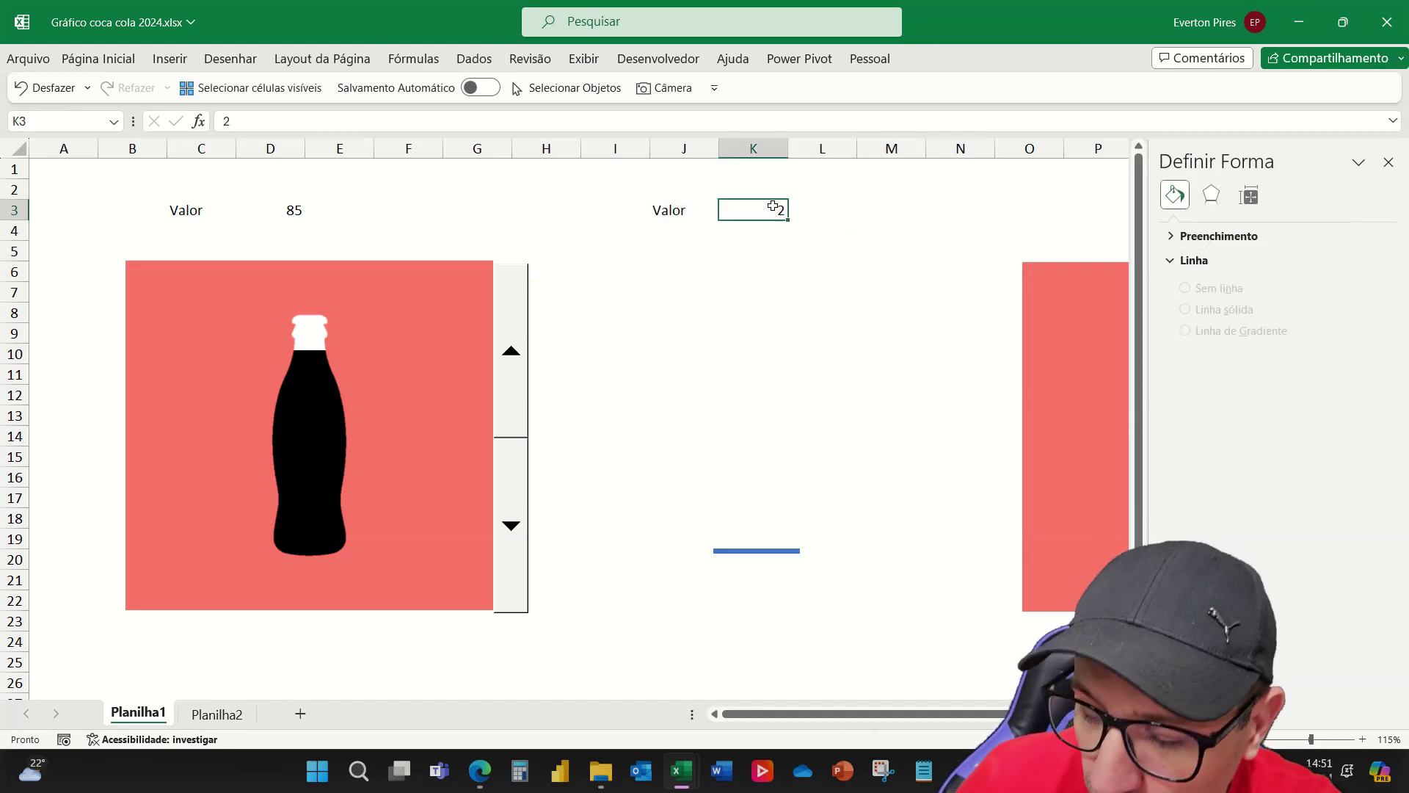
pyautogui.write('100')
pyautogui.press('Return')
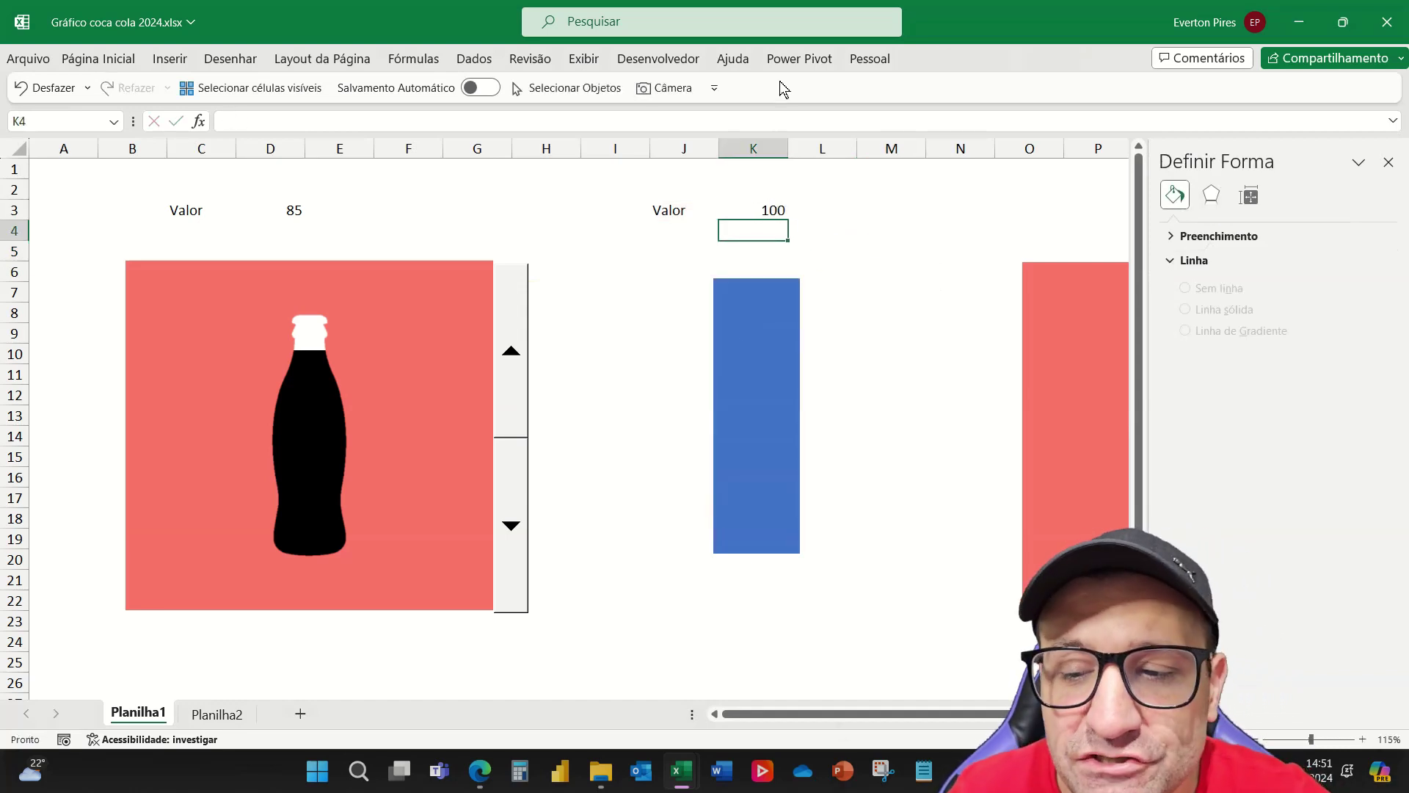
pyautogui.click(844, 213)
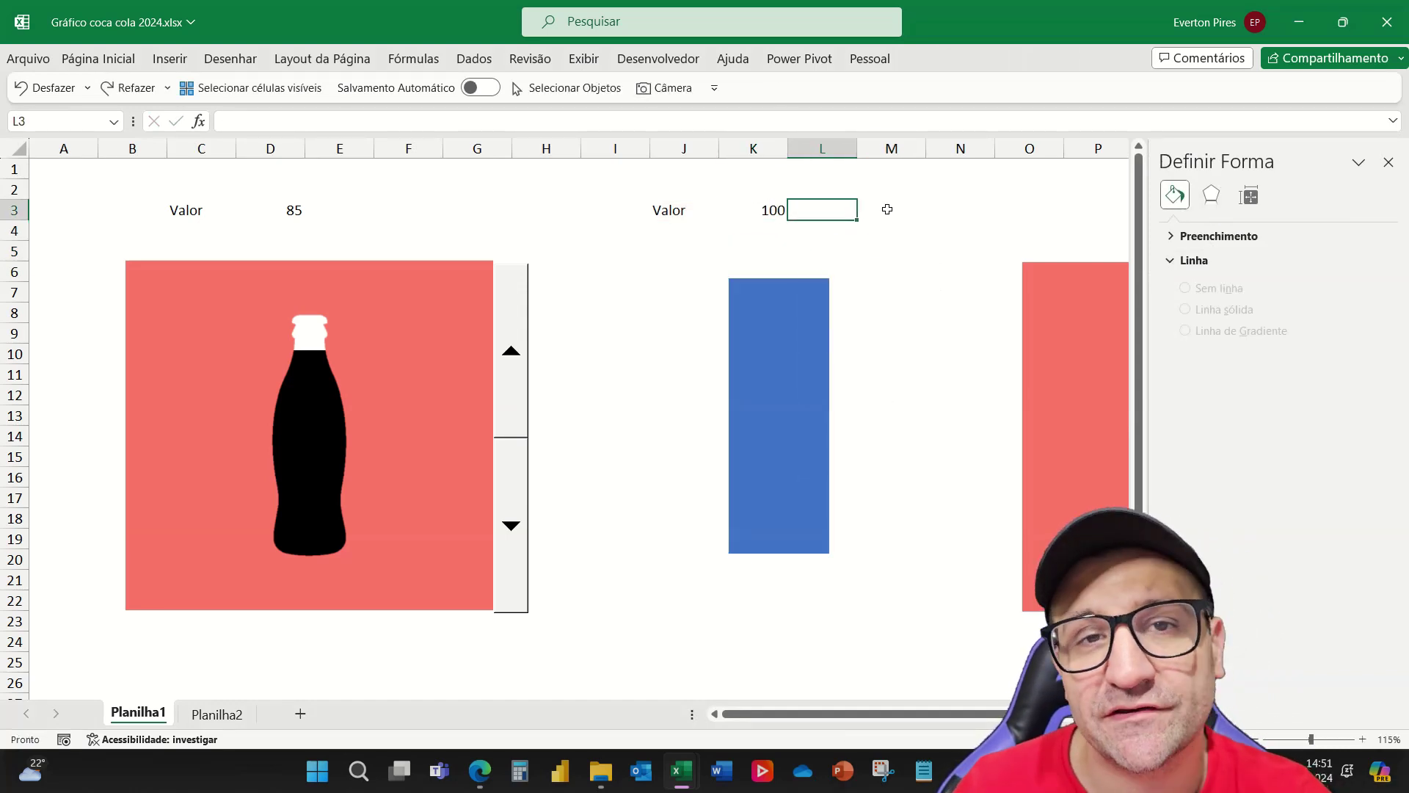
# Fill the chart's single bar with solid black
pyautogui.click(803, 338)
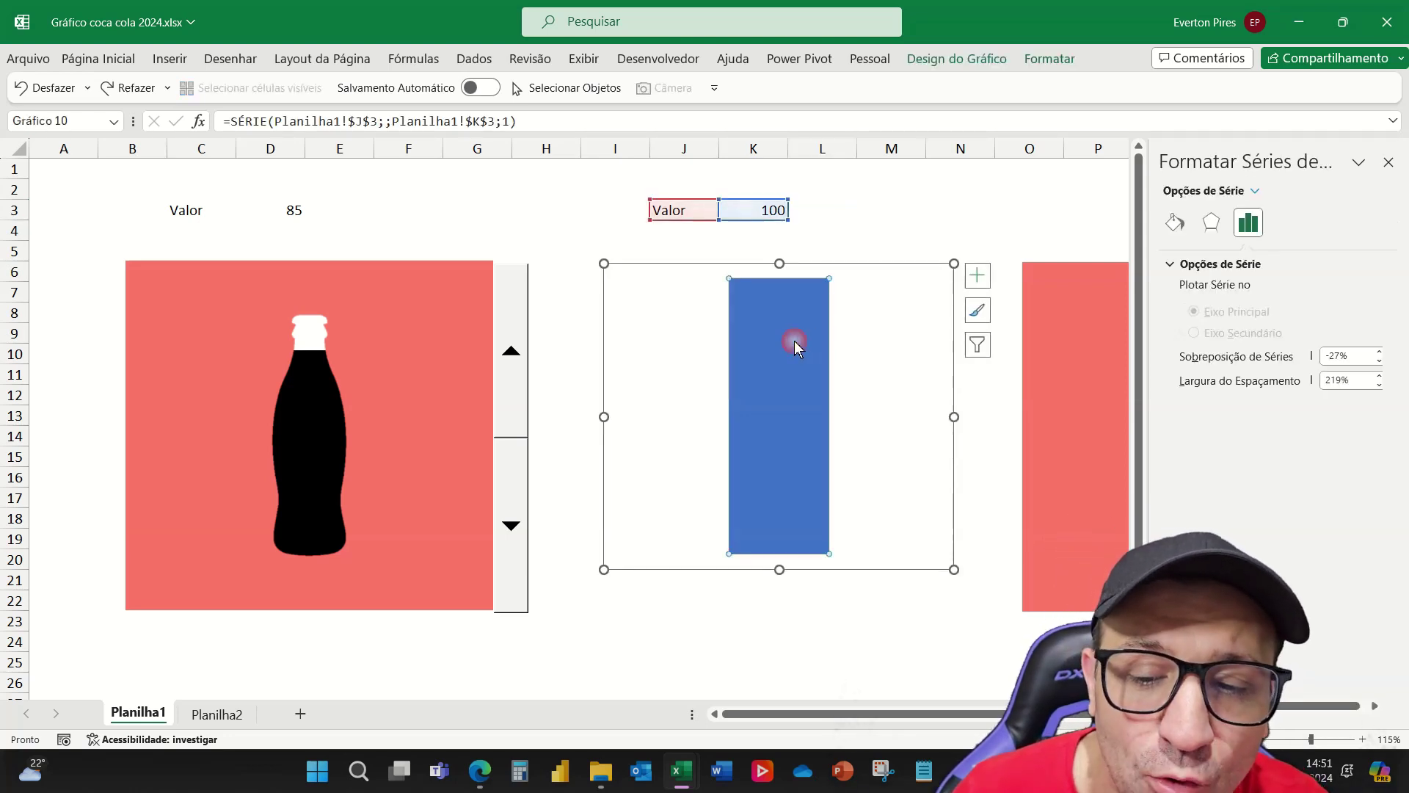
pyautogui.click(794, 341)
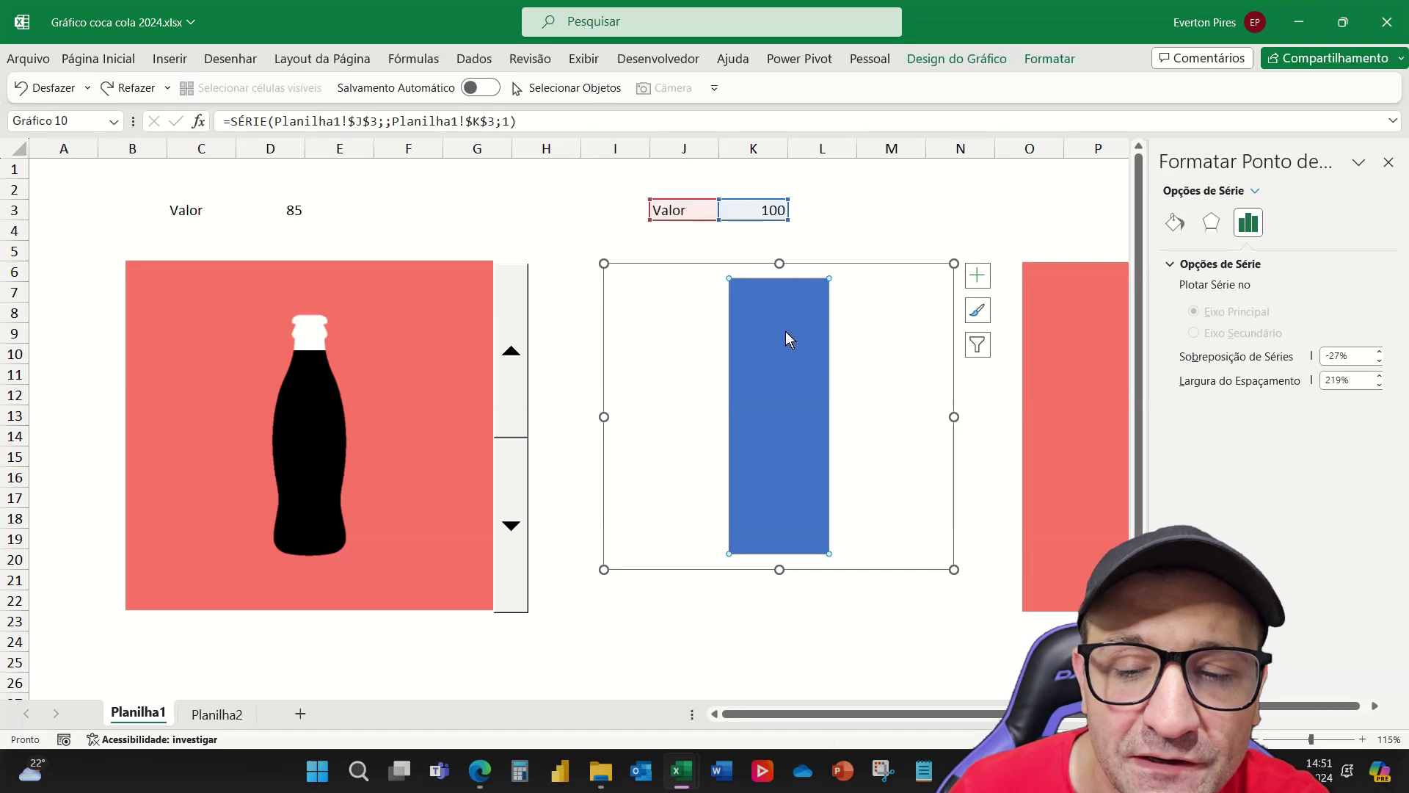
pyautogui.click(99, 58)
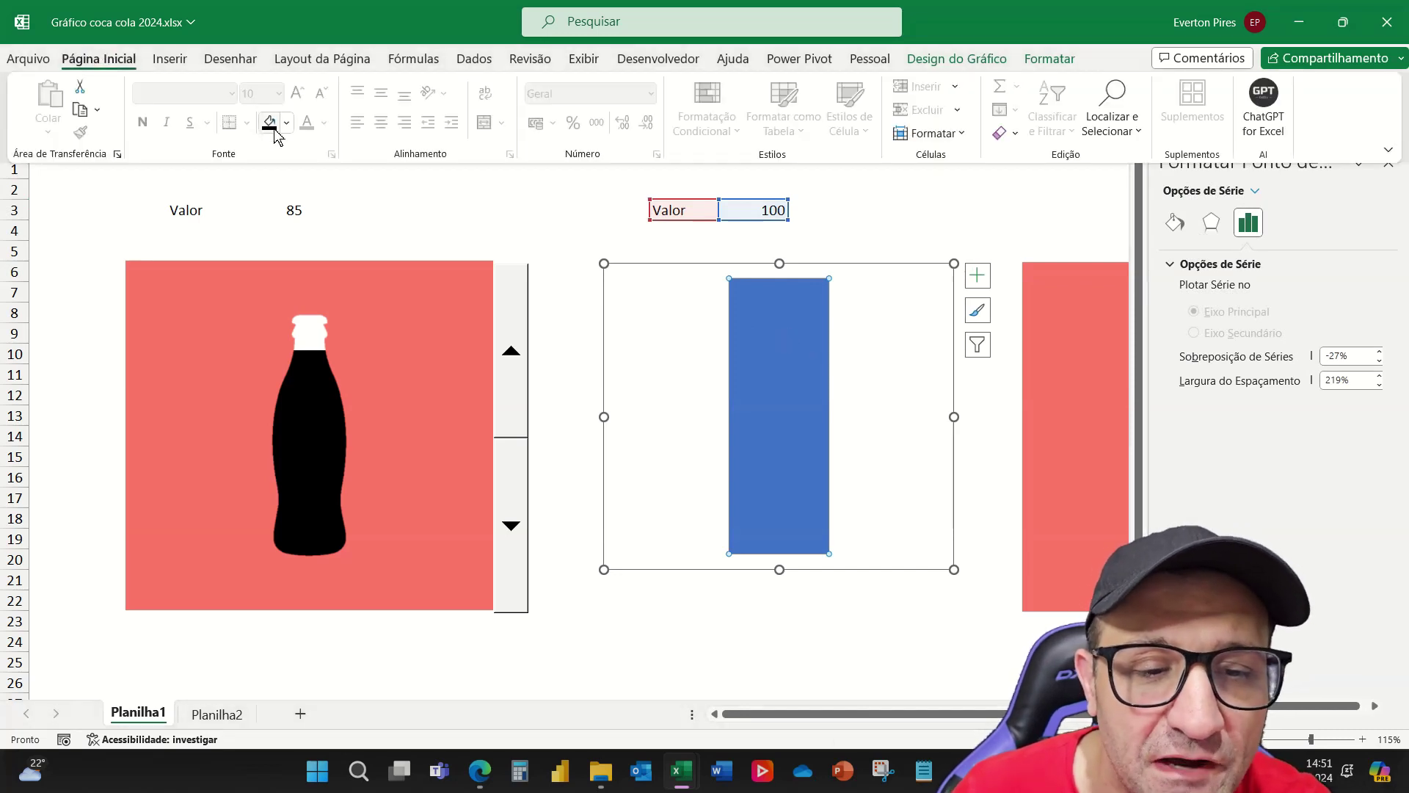
pyautogui.click(270, 123)
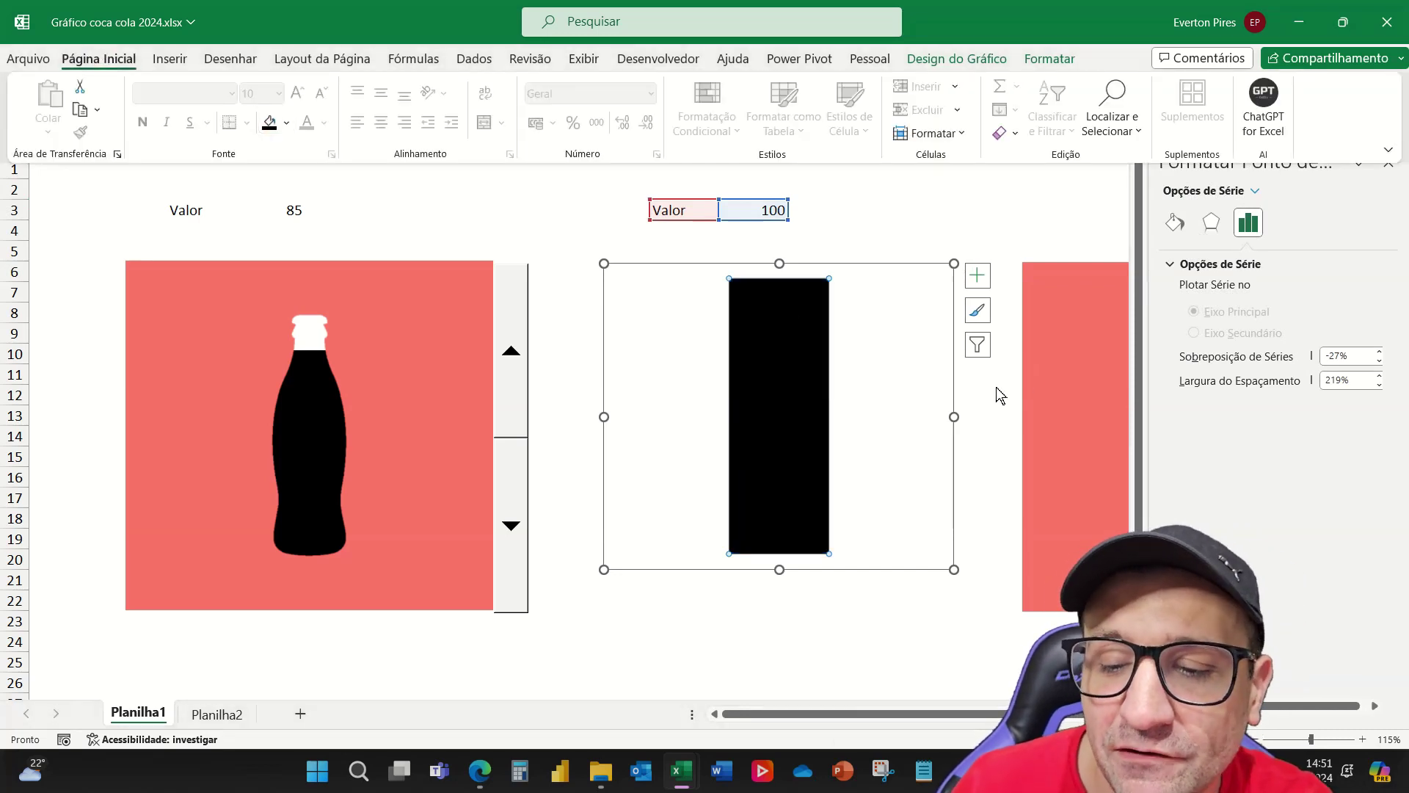
pyautogui.click(1009, 216)
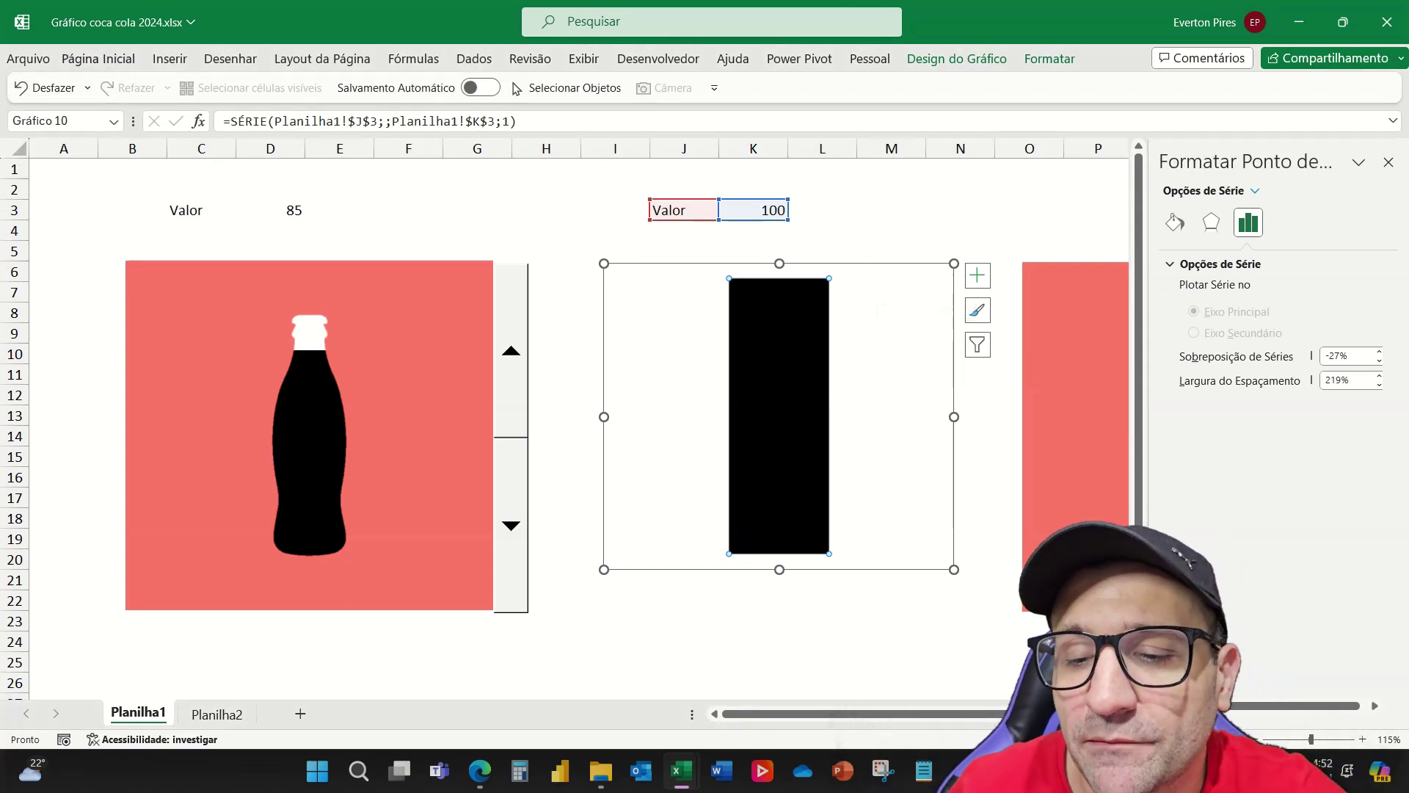
# Move the red bottle picture over the Valor chart and bring it to the front
pyautogui.click(1027, 230)
pyautogui.moveTo(1069, 321)
pyautogui.mouseDown()
pyautogui.moveTo(706, 309)
pyautogui.moveTo(754, 308)
pyautogui.mouseUp()
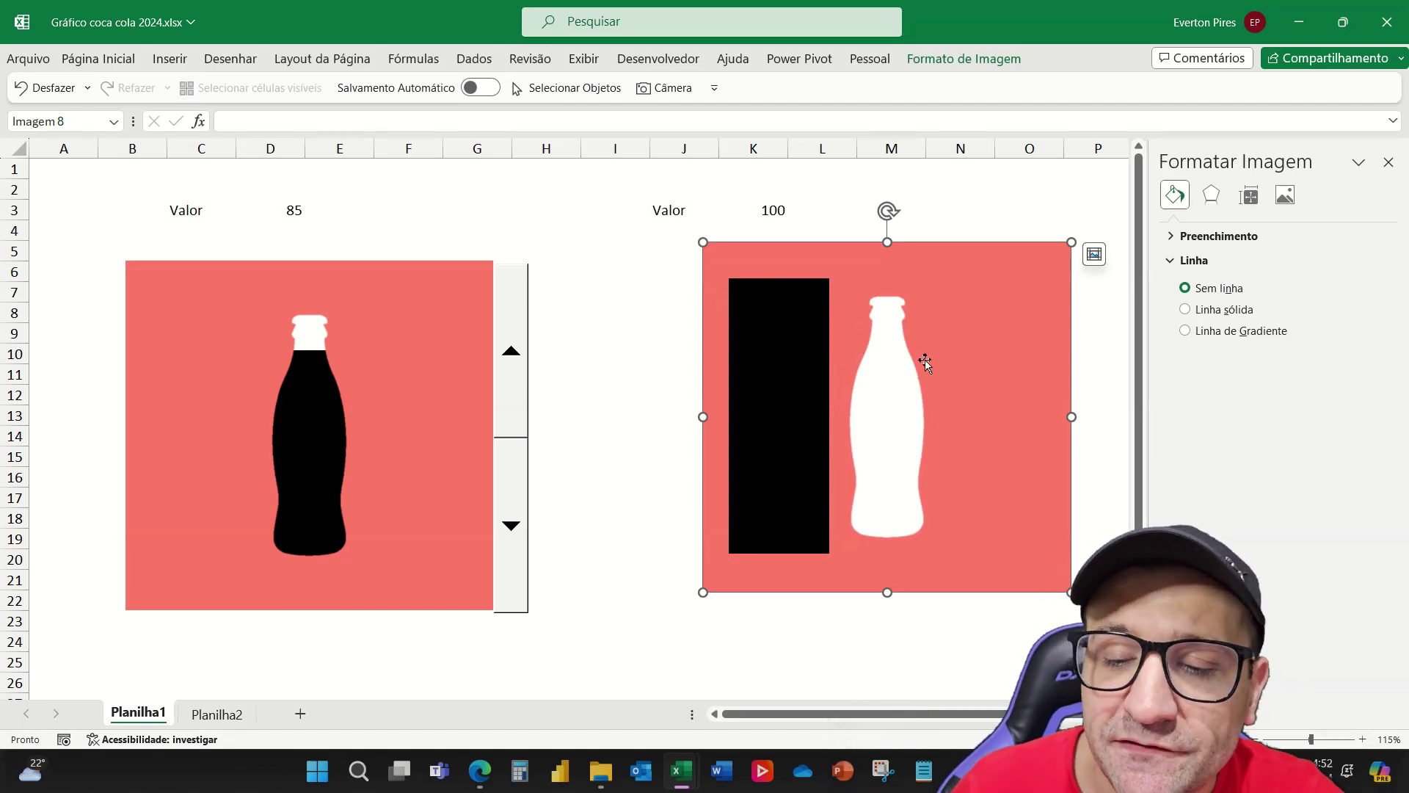
pyautogui.moveTo(987, 270); pyautogui.dragTo(997, 281)
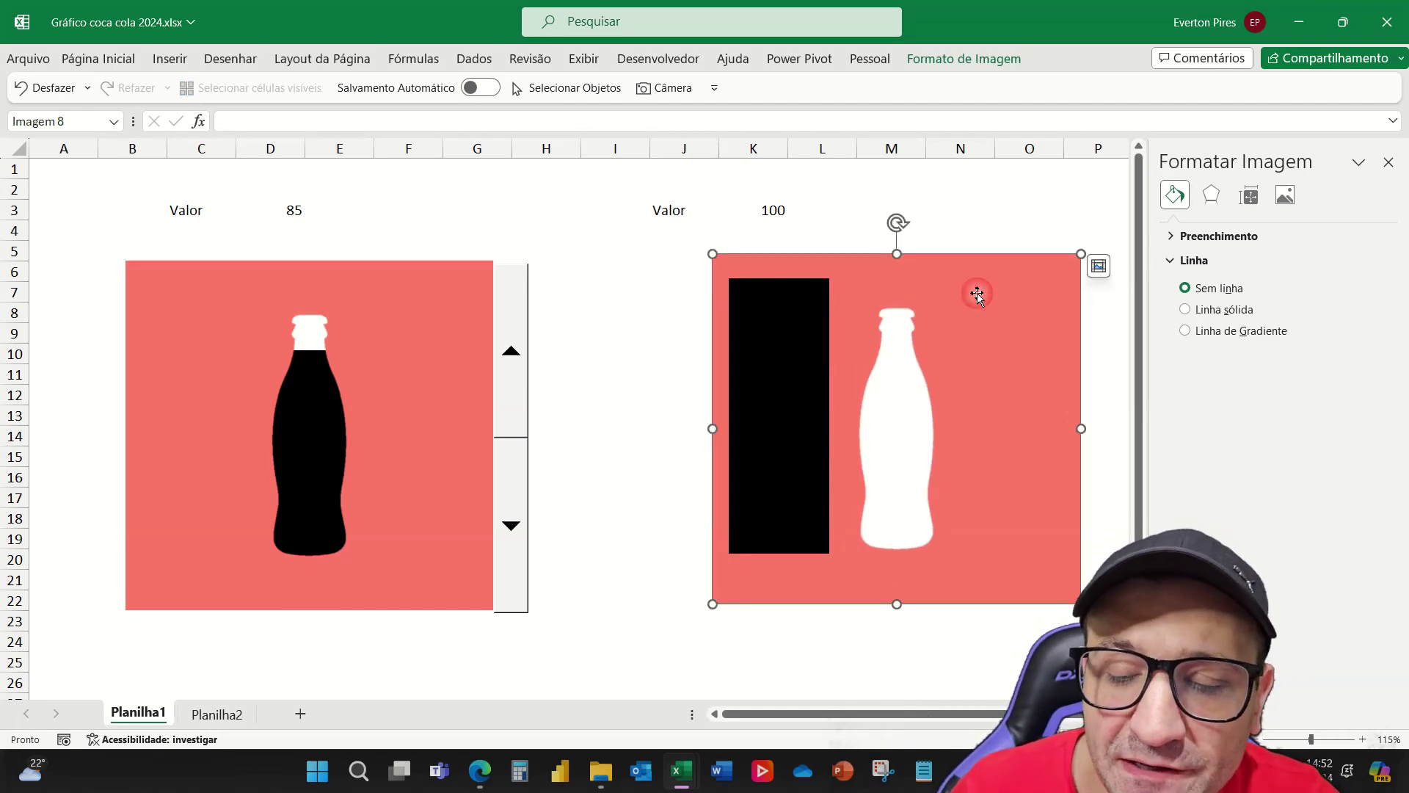
pyautogui.rightClick(976, 295)
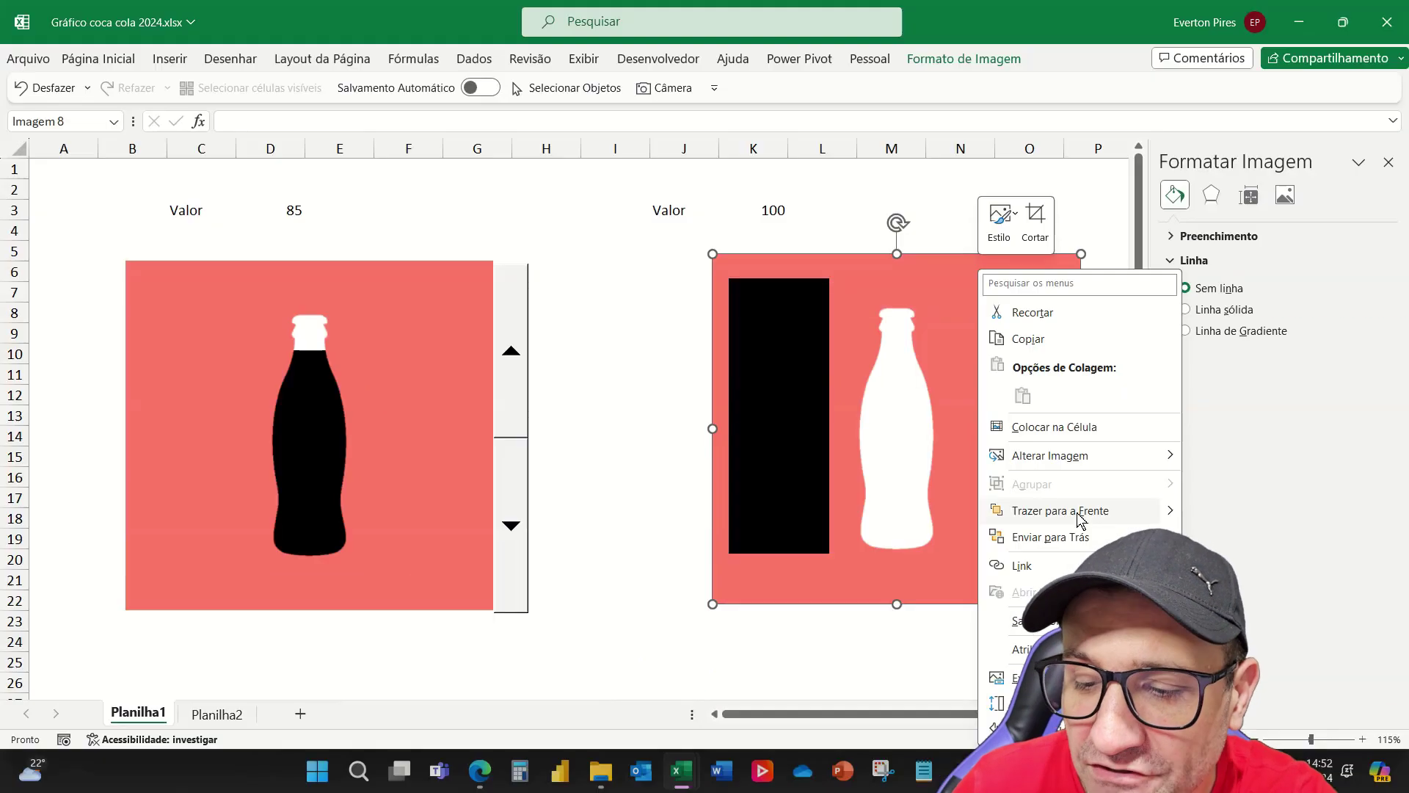
pyautogui.click(745, 397)
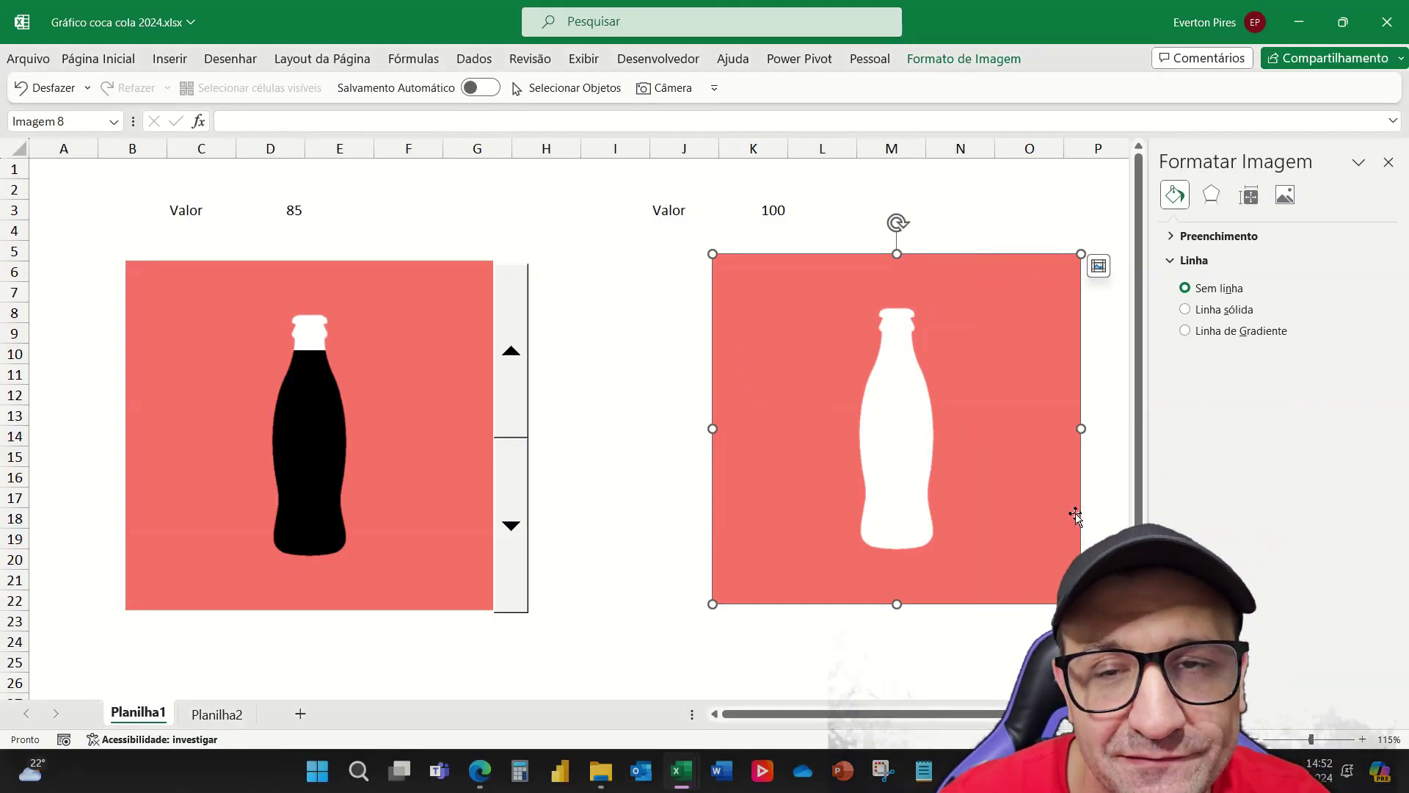
# Send the bottle picture behind the black bar and place it beside the bar
pyautogui.moveTo(1000, 392)
pyautogui.mouseDown()
pyautogui.moveTo(880, 446)
pyautogui.moveTo(901, 361)
pyautogui.moveTo(1157, 383)
pyautogui.moveTo(848, 387)
pyautogui.moveTo(902, 381)
pyautogui.mouseUp()
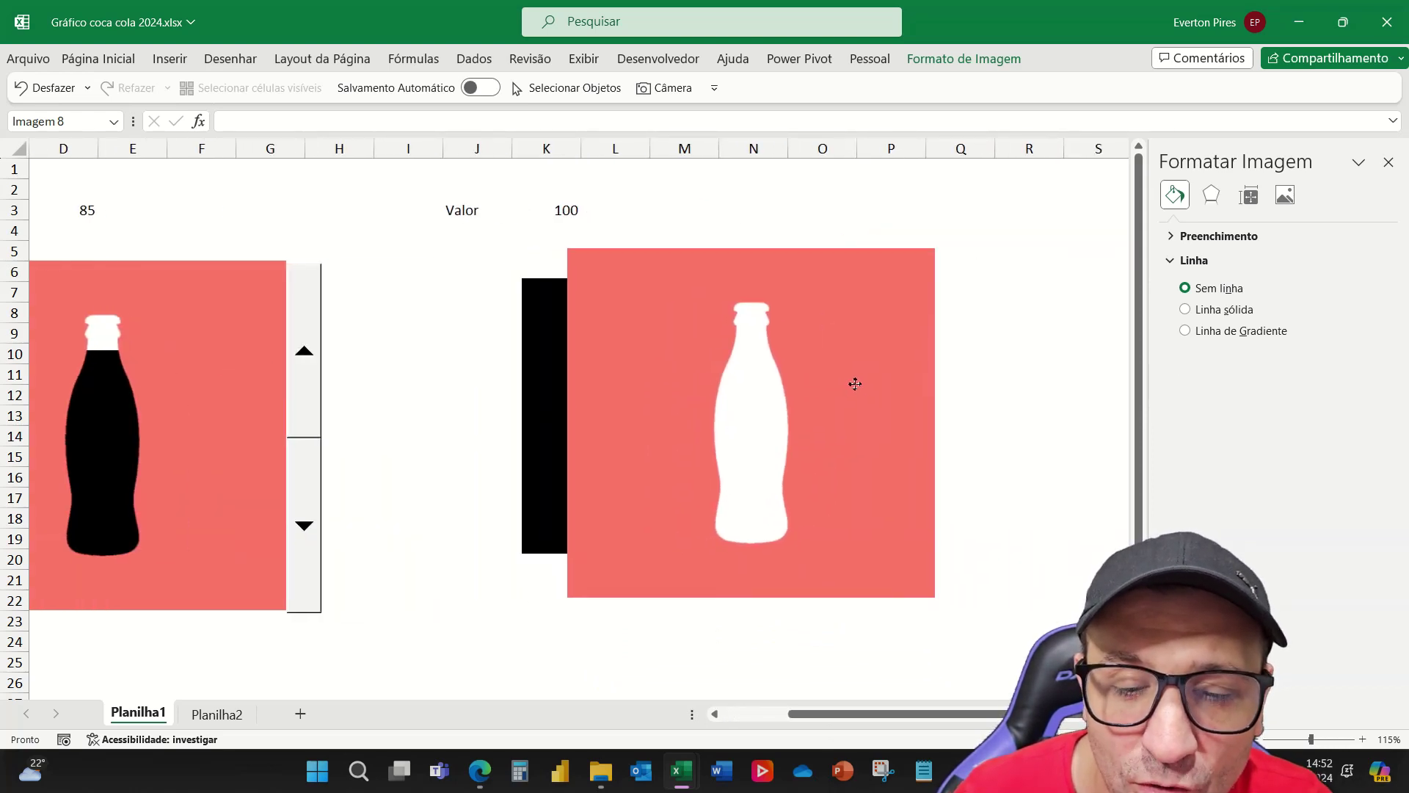
pyautogui.rightClick(903, 382)
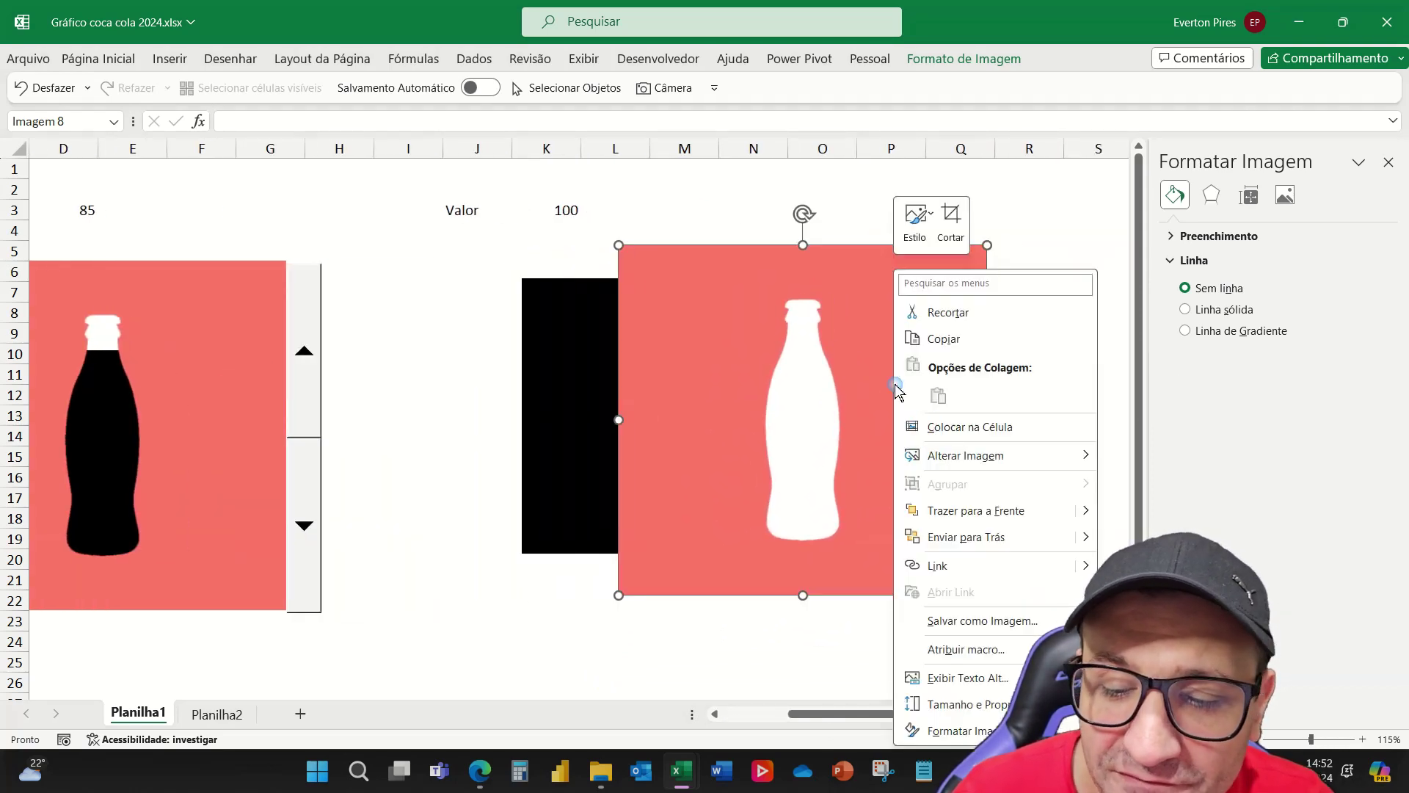
pyautogui.click(996, 535)
pyautogui.click(807, 505)
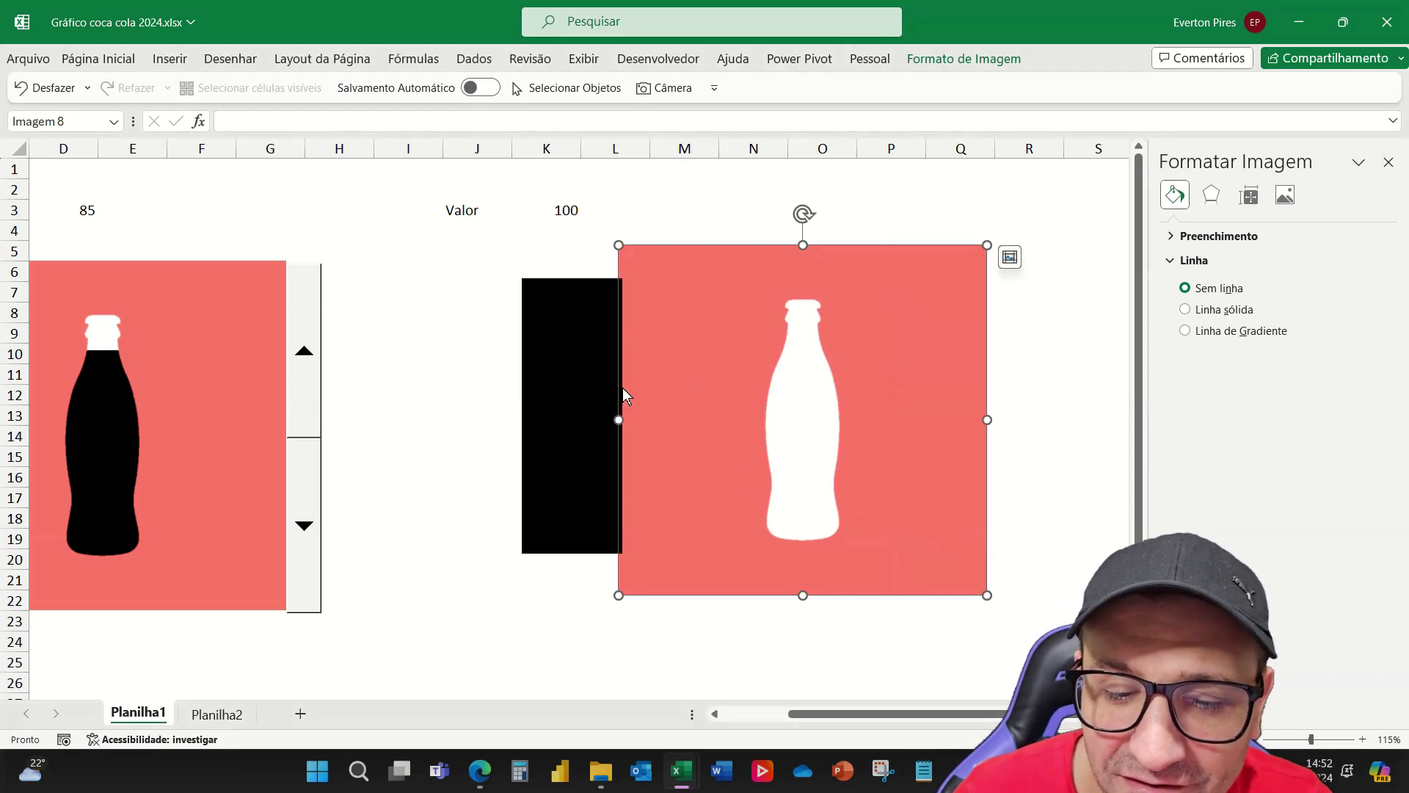
pyautogui.click(663, 415)
pyautogui.moveTo(934, 299); pyautogui.dragTo(793, 299)
# Shrink the chart's plot area from its top-right and bottom-right corners
pyautogui.click(591, 351)
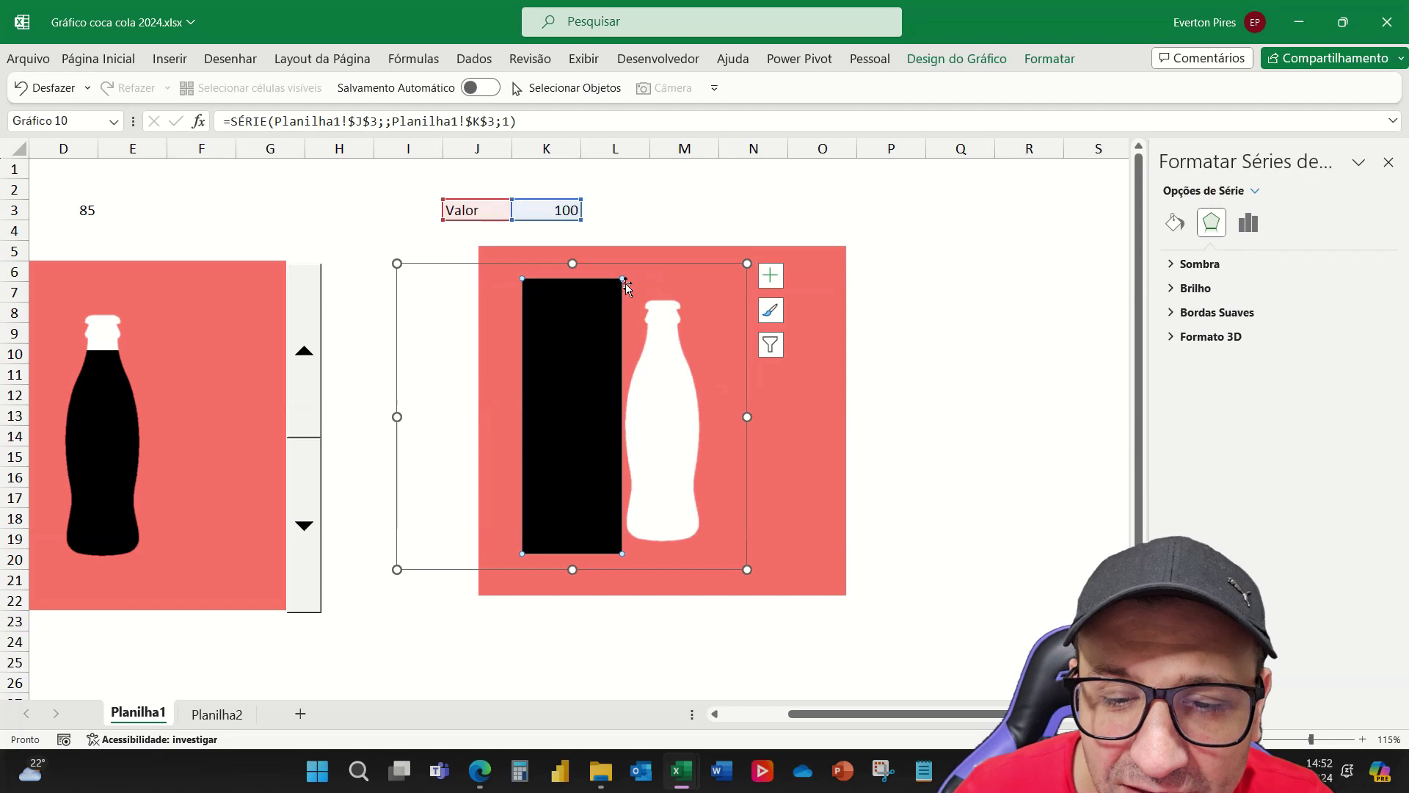
pyautogui.moveTo(747, 263); pyautogui.dragTo(723, 276)
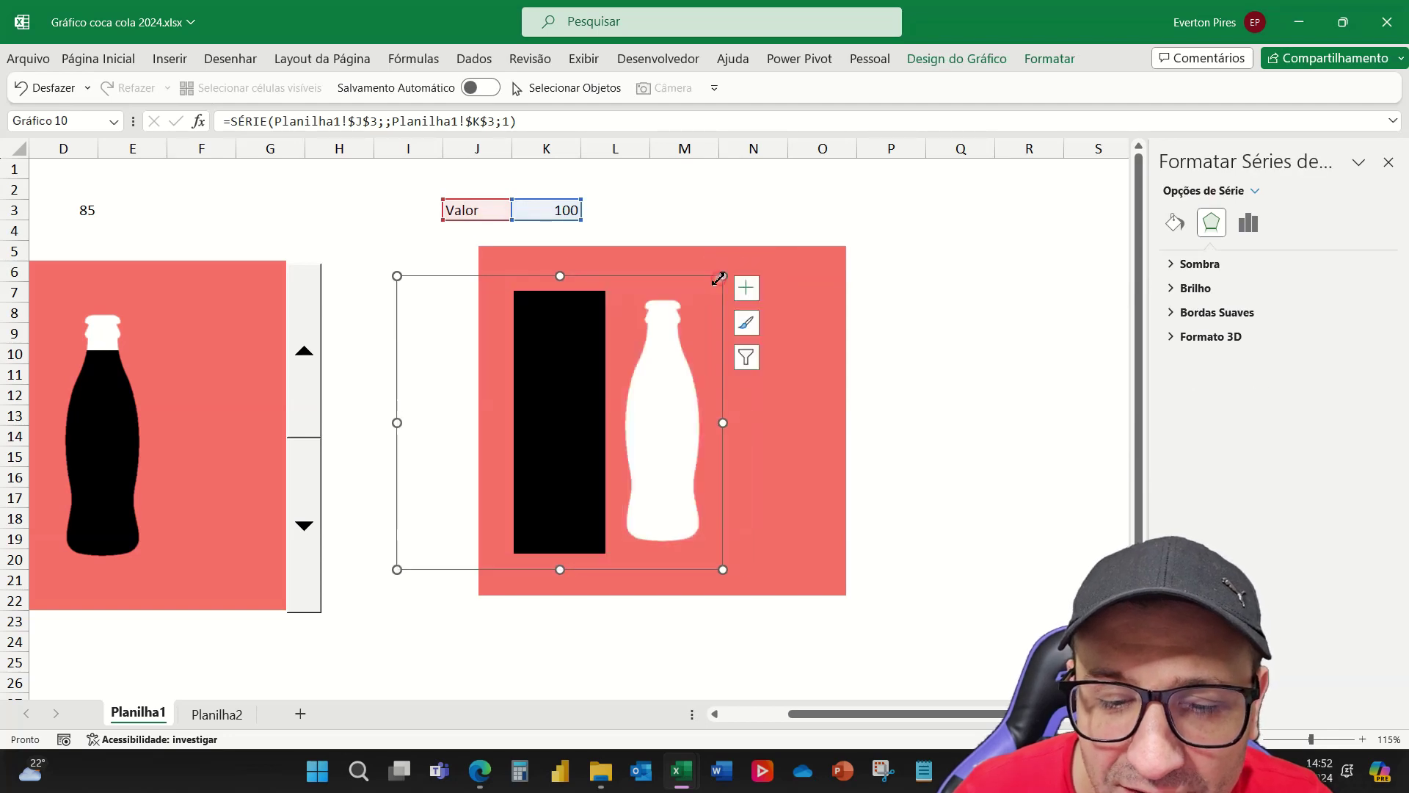
pyautogui.moveTo(723, 569); pyautogui.dragTo(716, 552)
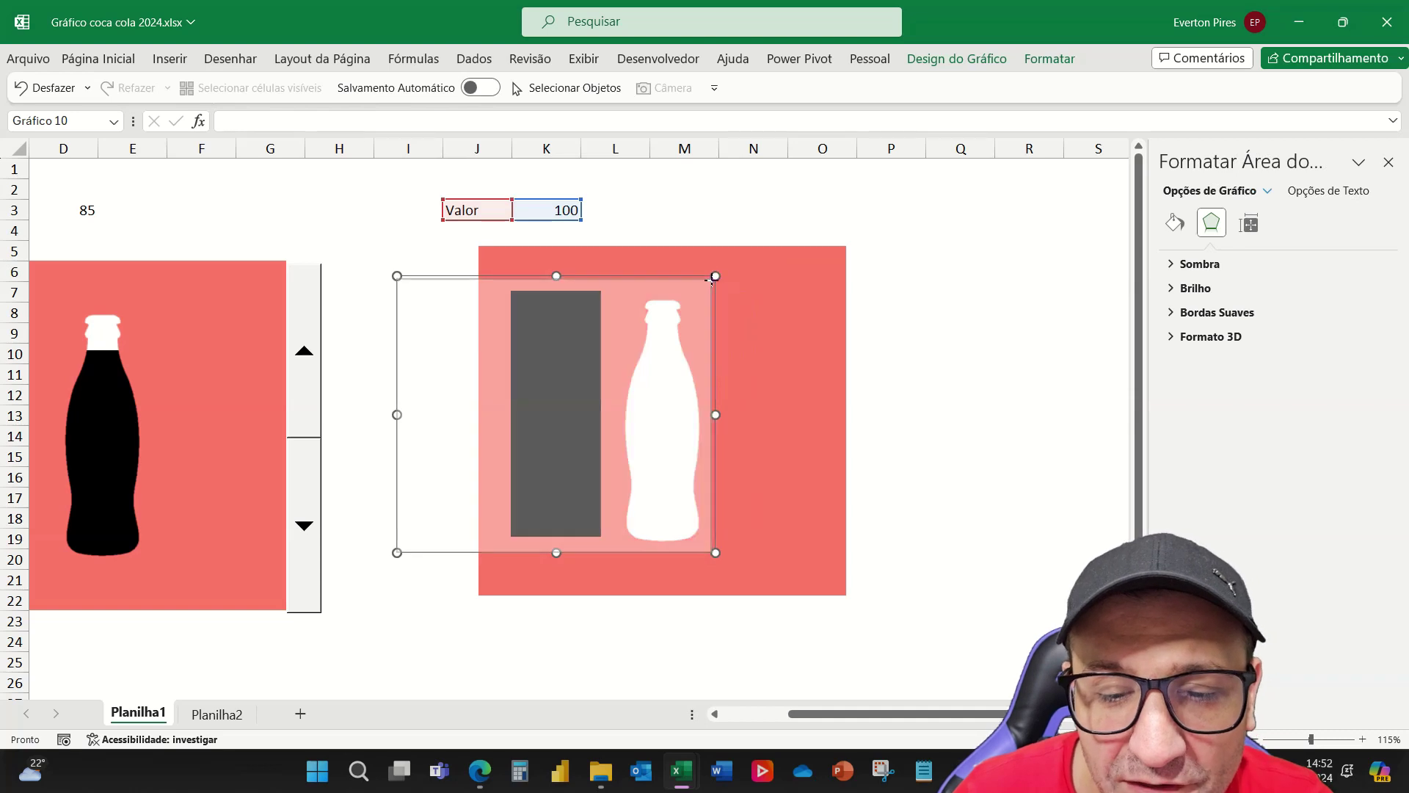
pyautogui.moveTo(715, 275); pyautogui.dragTo(710, 279)
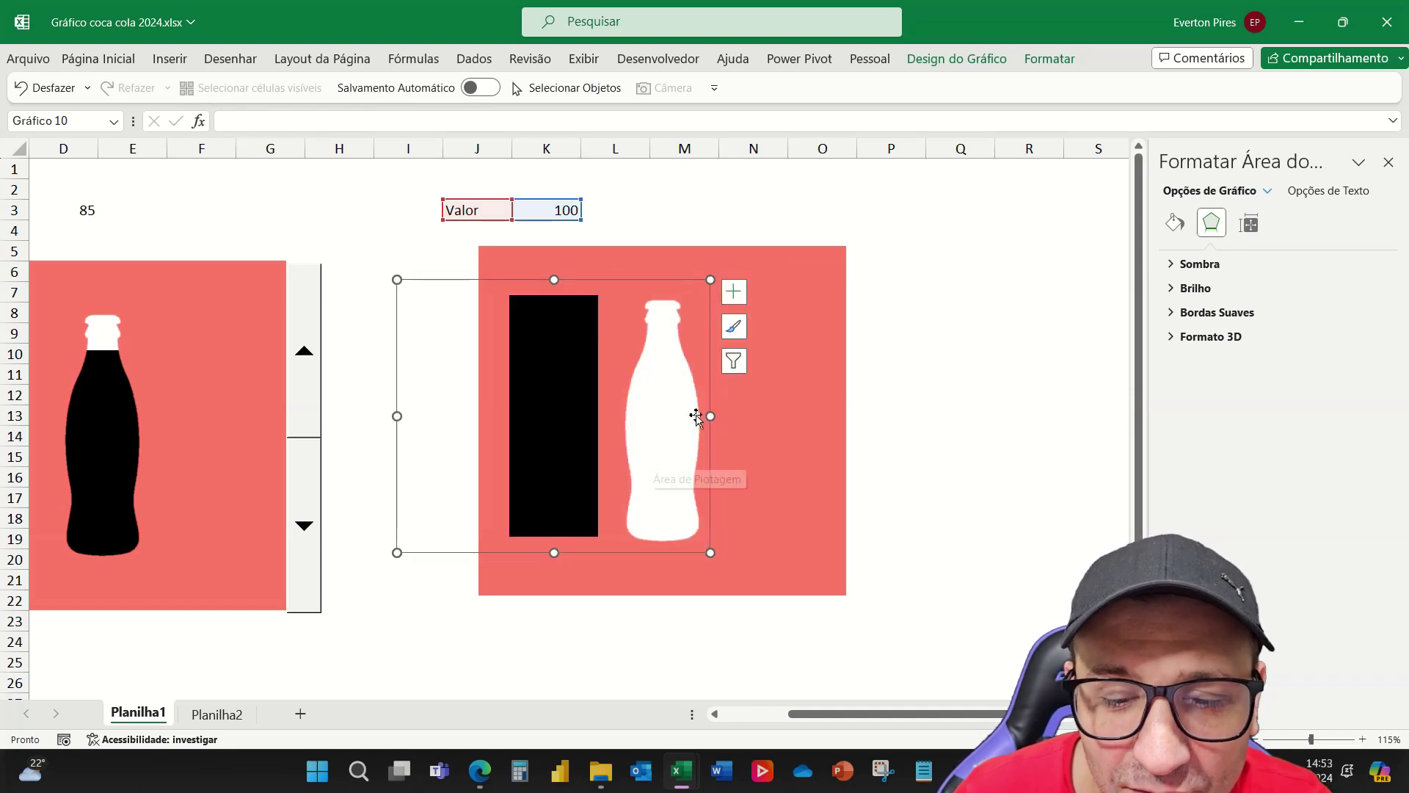
# Align the bottle picture behind the chart so the black bar fills the bottle
pyautogui.click(777, 390)
pyautogui.moveTo(804, 406); pyautogui.dragTo(697, 387)
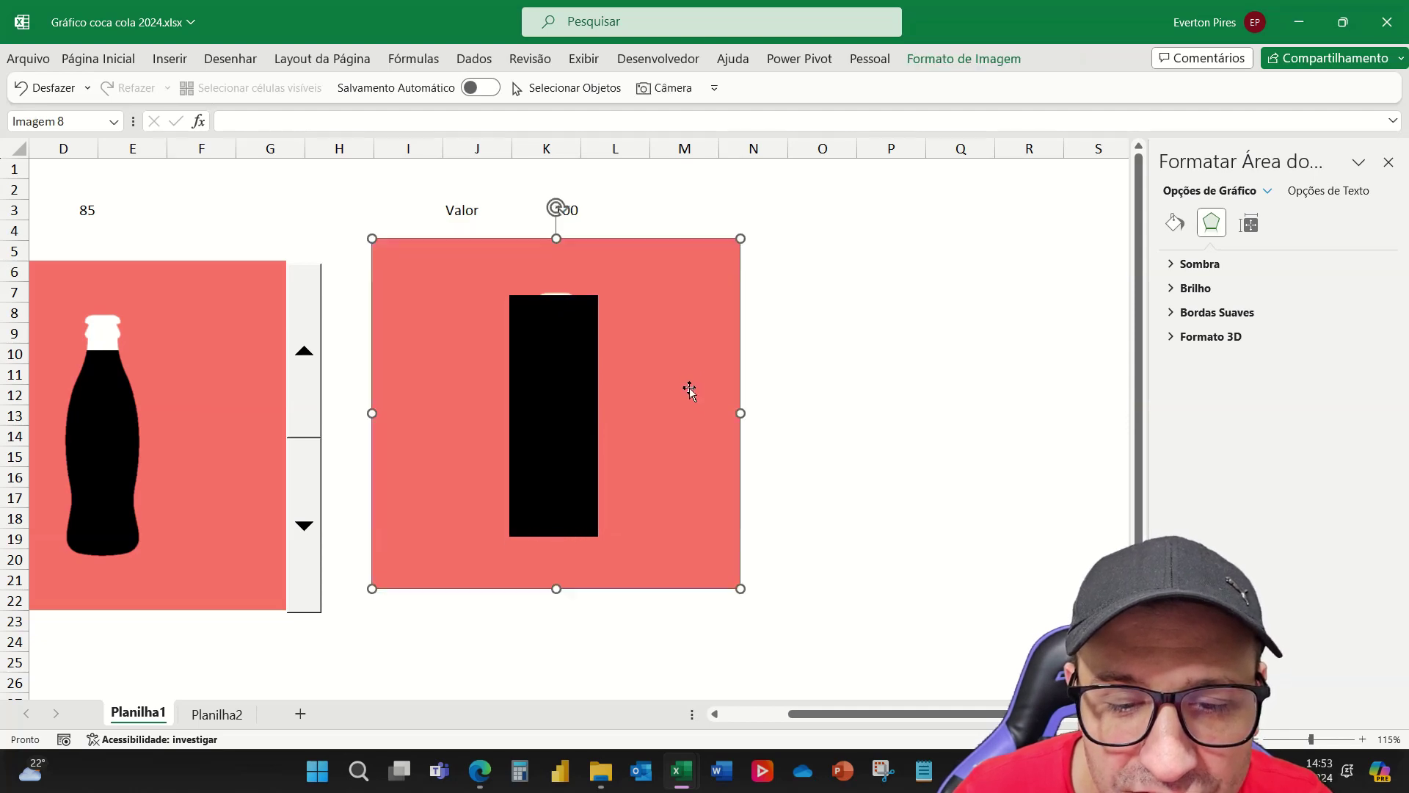
pyautogui.click(581, 379)
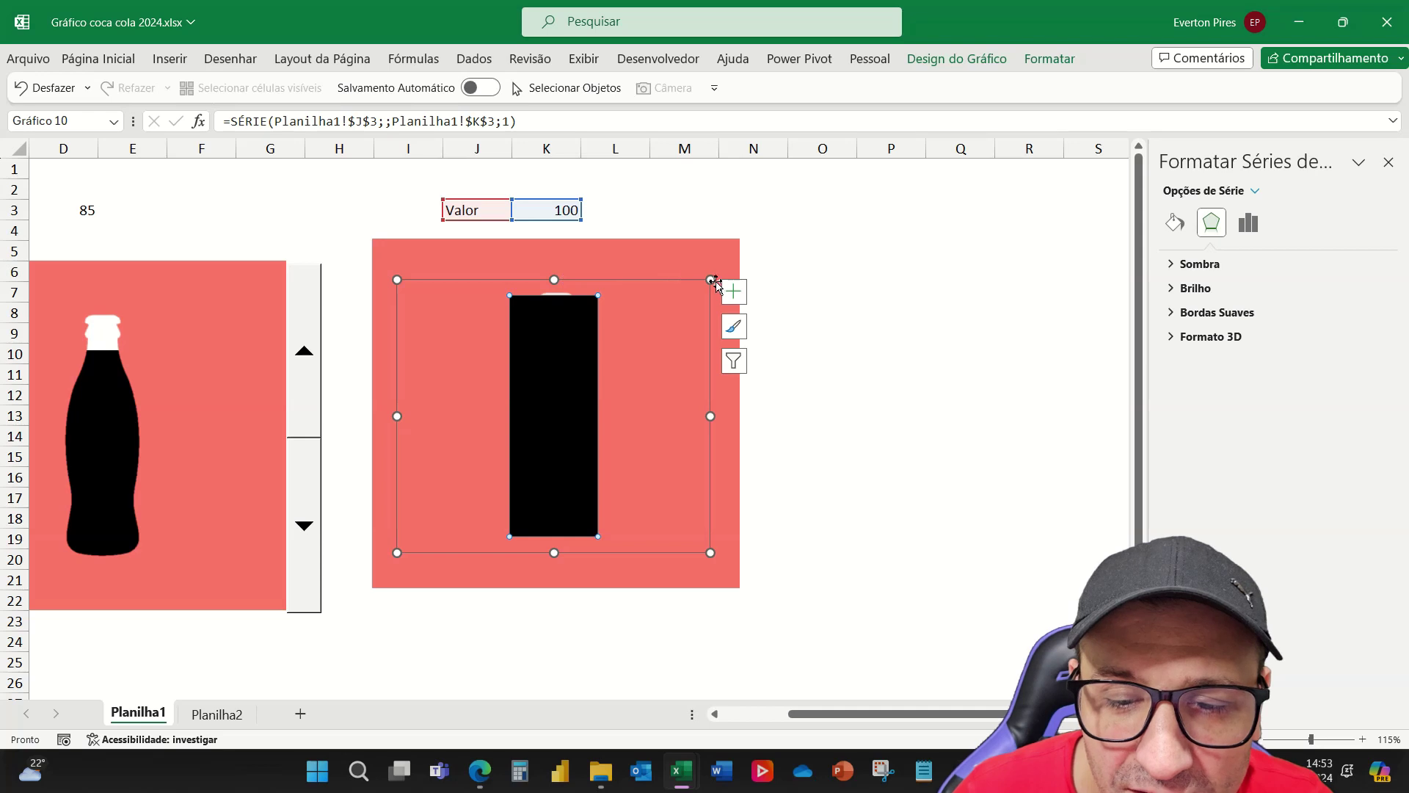
pyautogui.moveTo(712, 280); pyautogui.dragTo(709, 275)
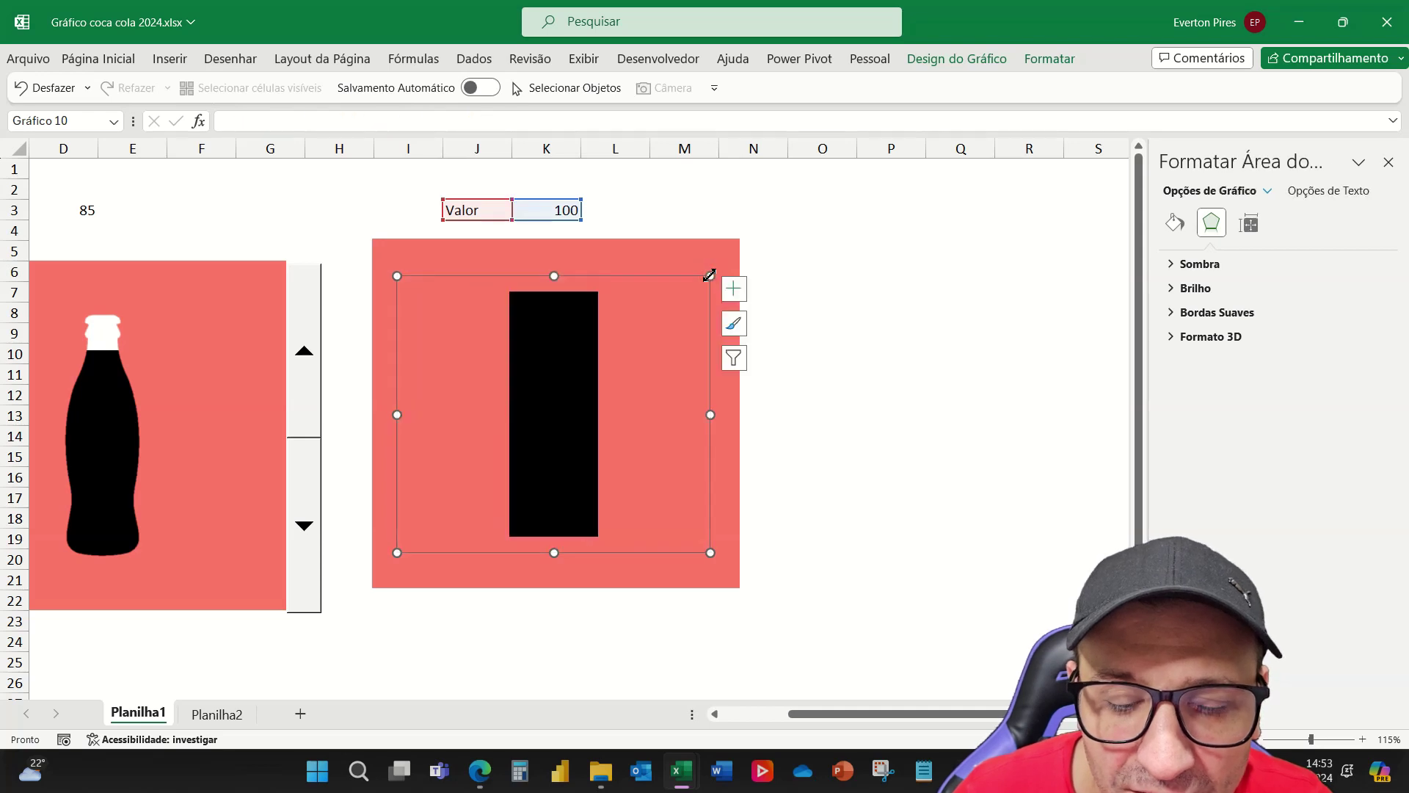
pyautogui.click(865, 304)
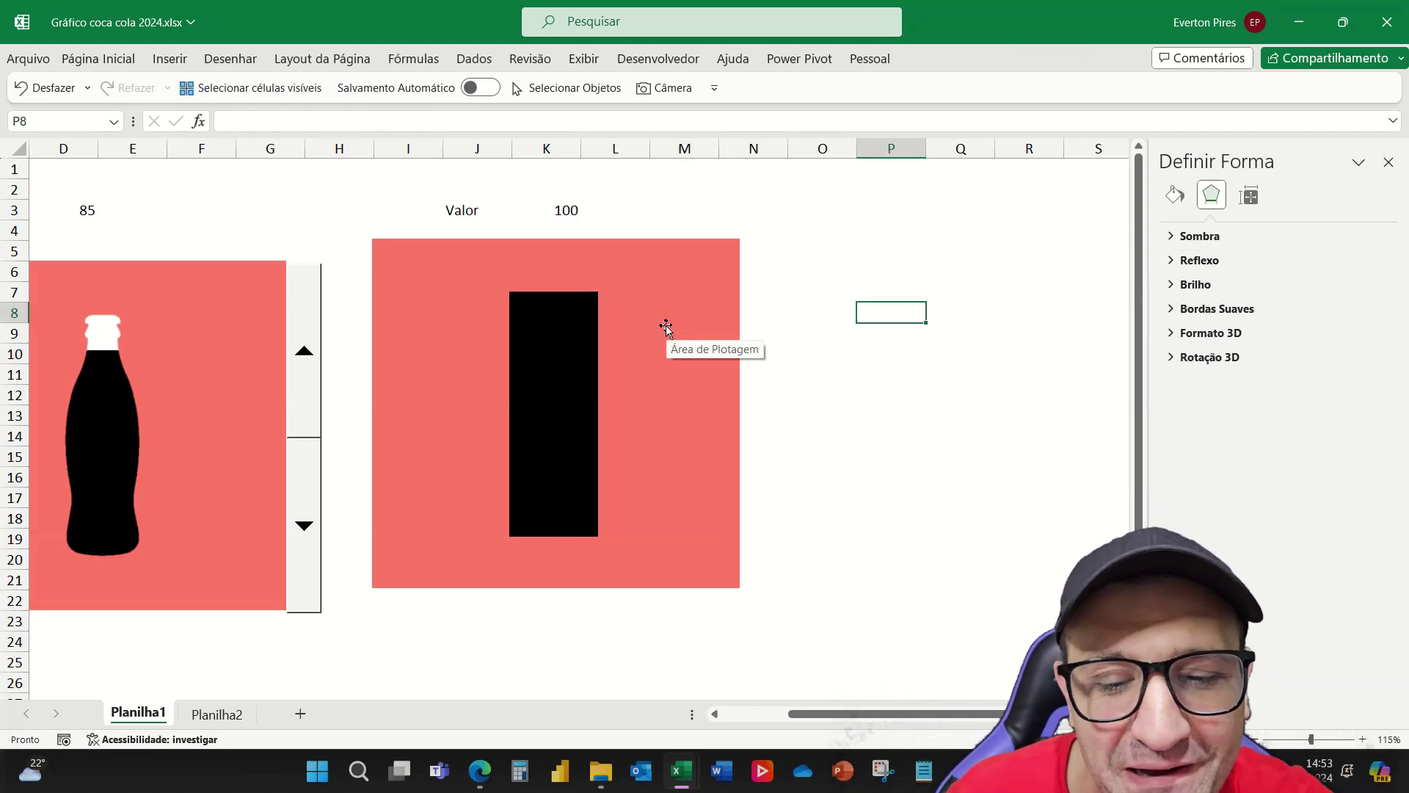
# Reorder the right picture so the bottle silhouette shows over the black rectangle
pyautogui.click(677, 275)
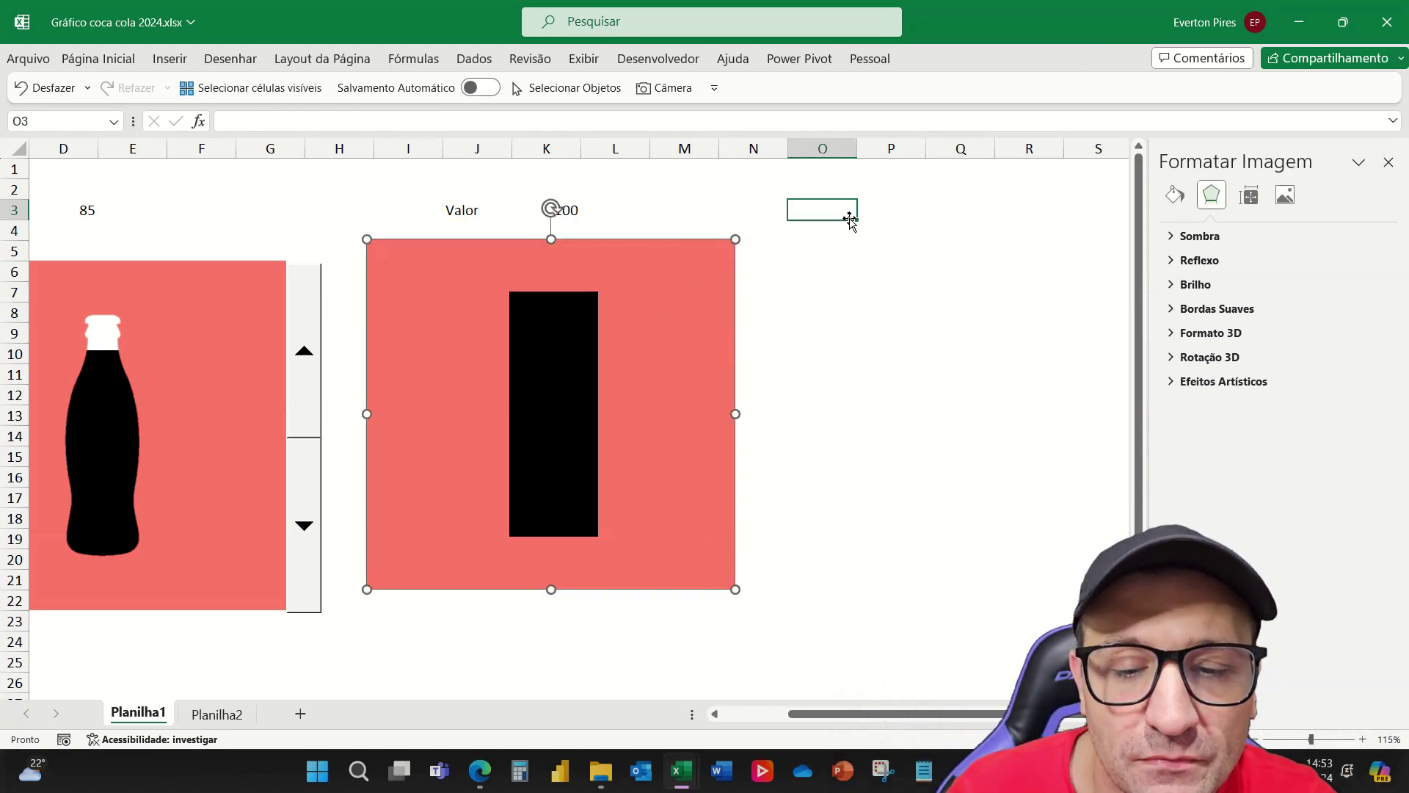
pyautogui.rightClick(682, 268)
pyautogui.click(797, 504)
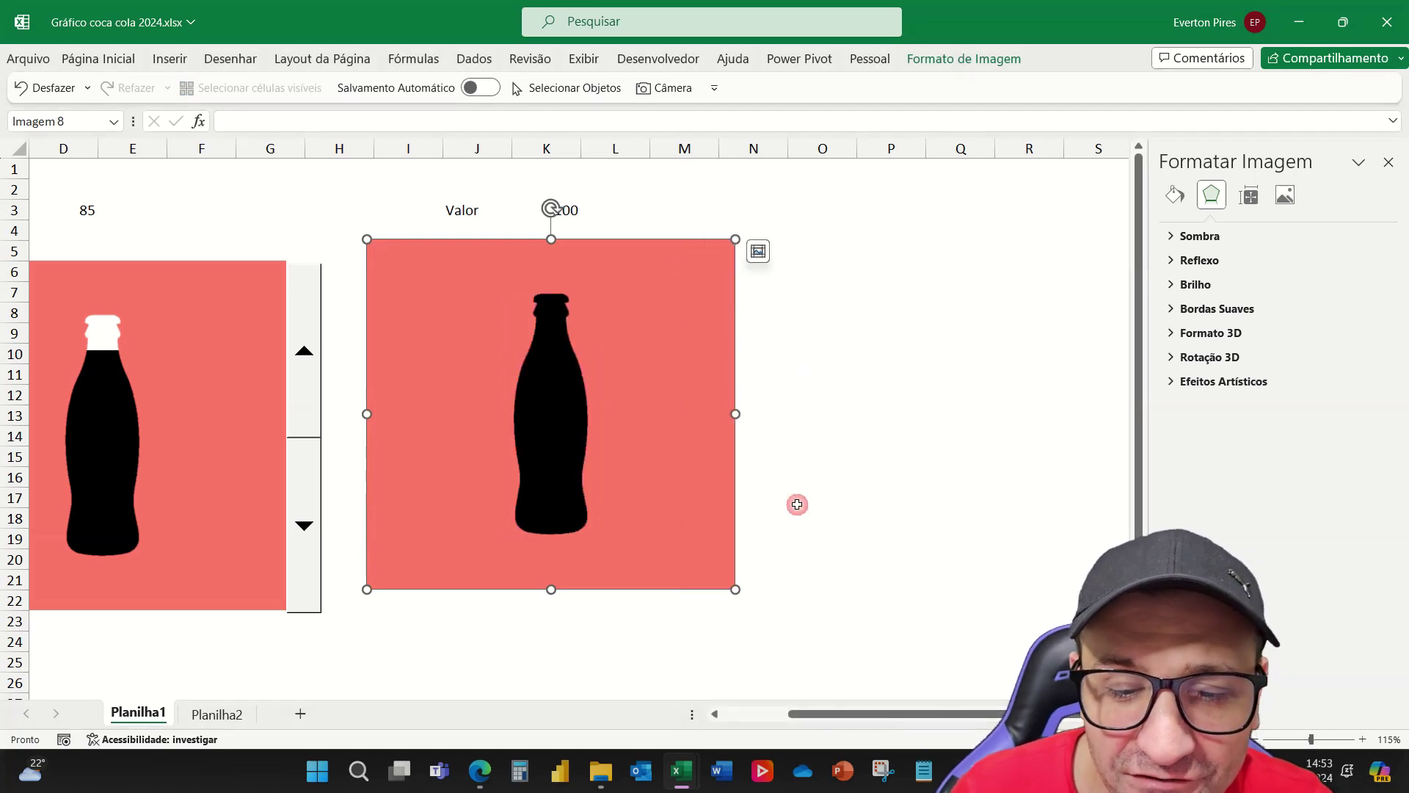
# Enter 50 in K3 so the bottle fills black to its midpoint
pyautogui.click(566, 208)
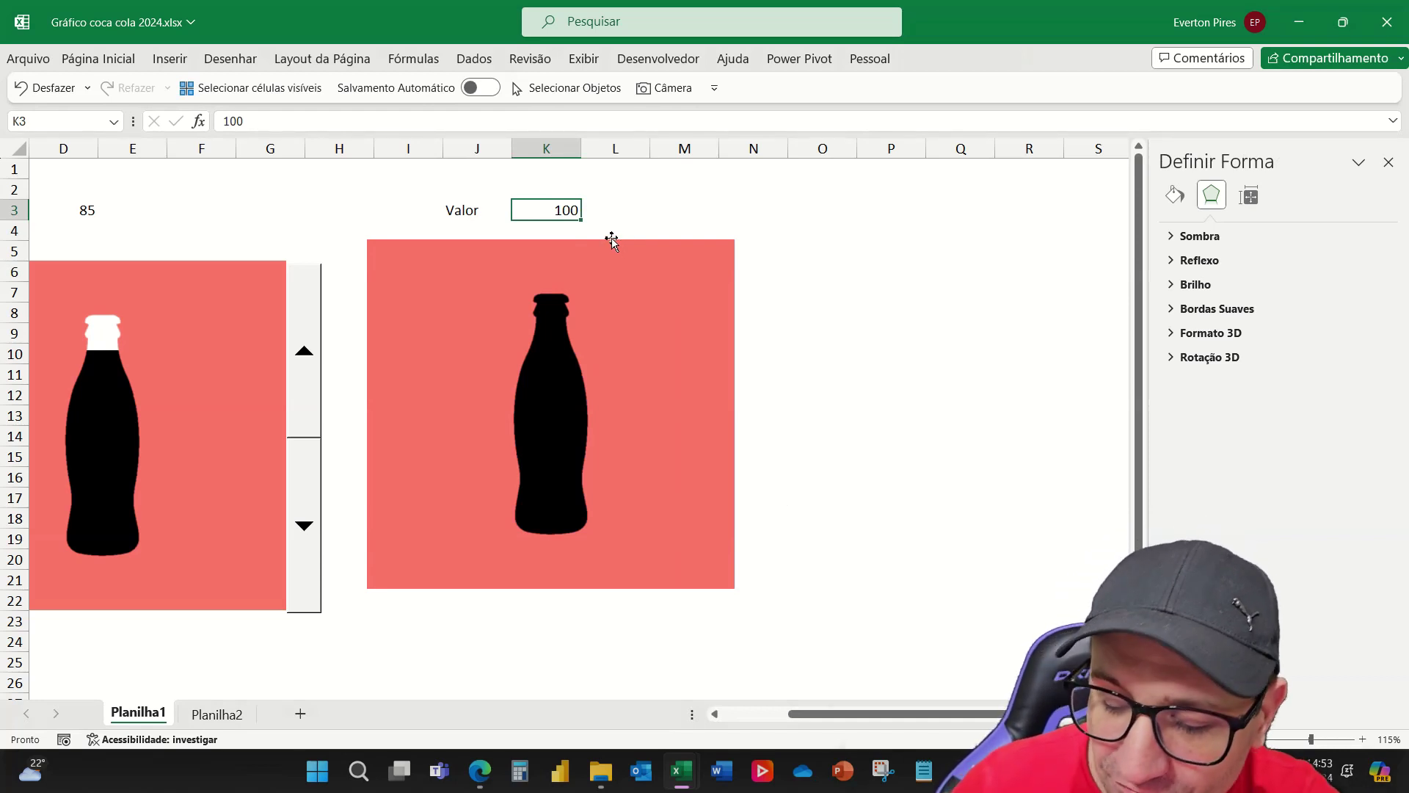
pyautogui.write('50')
pyautogui.press('Return')
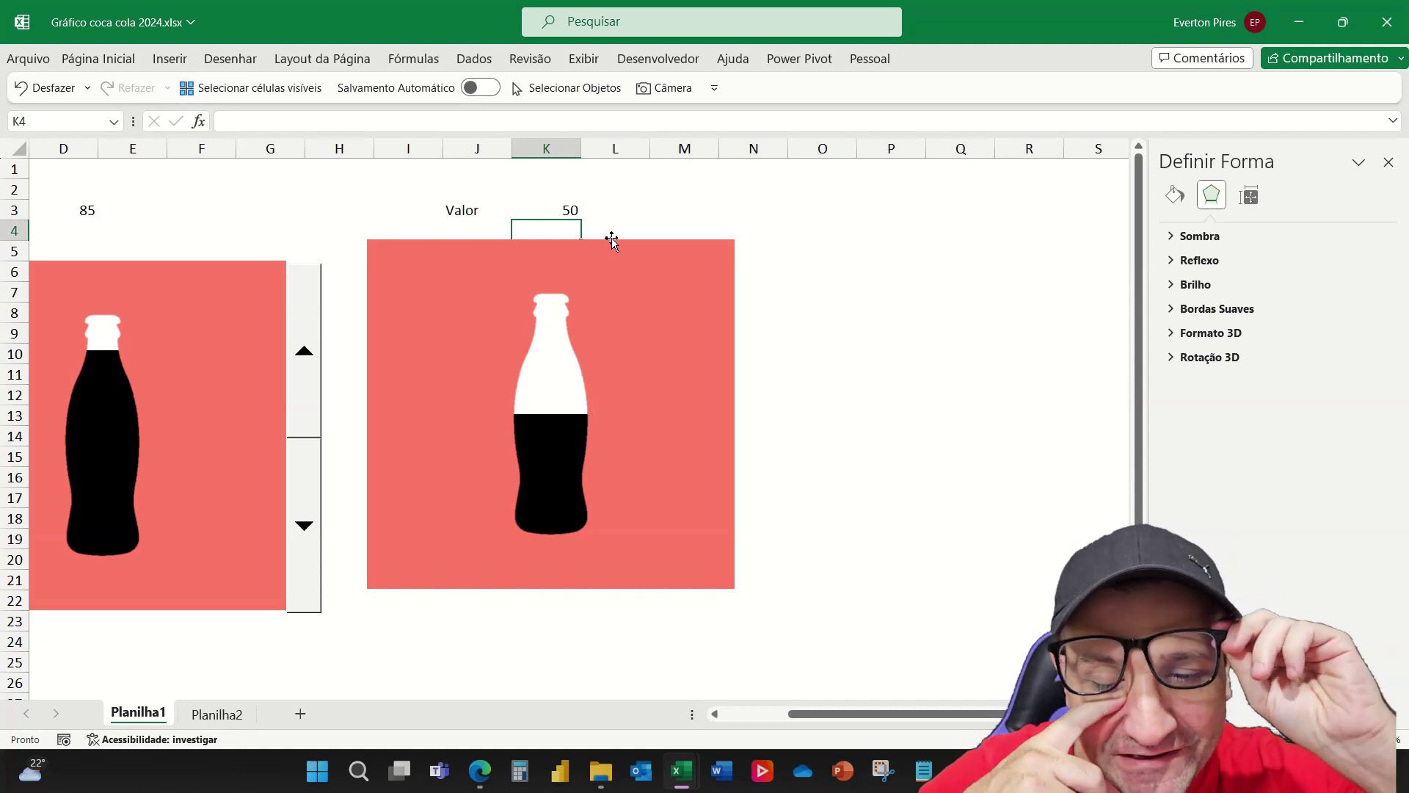
pyautogui.click(756, 193)
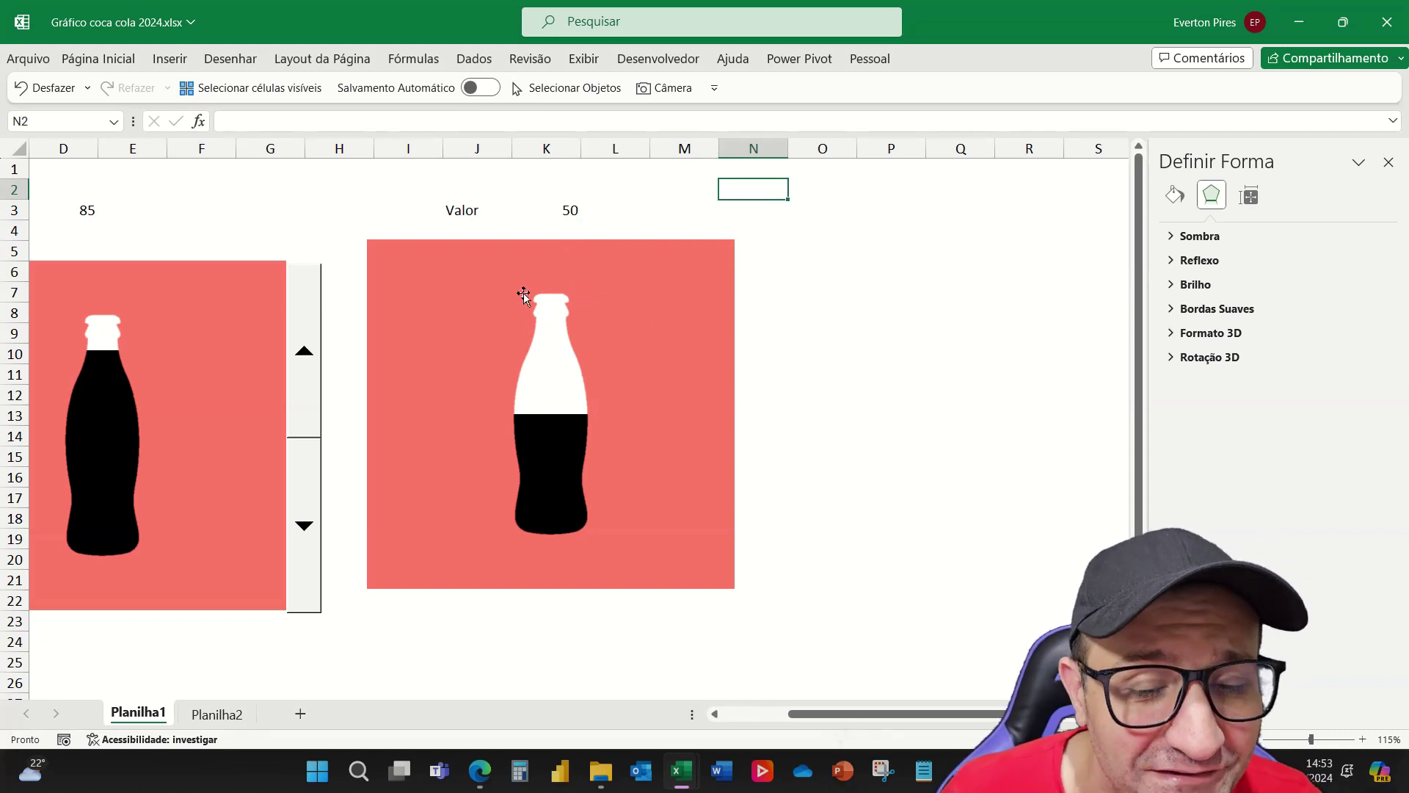
# Select the bottle picture and Valor chart with Select Objects and group them
pyautogui.click(353, 211)
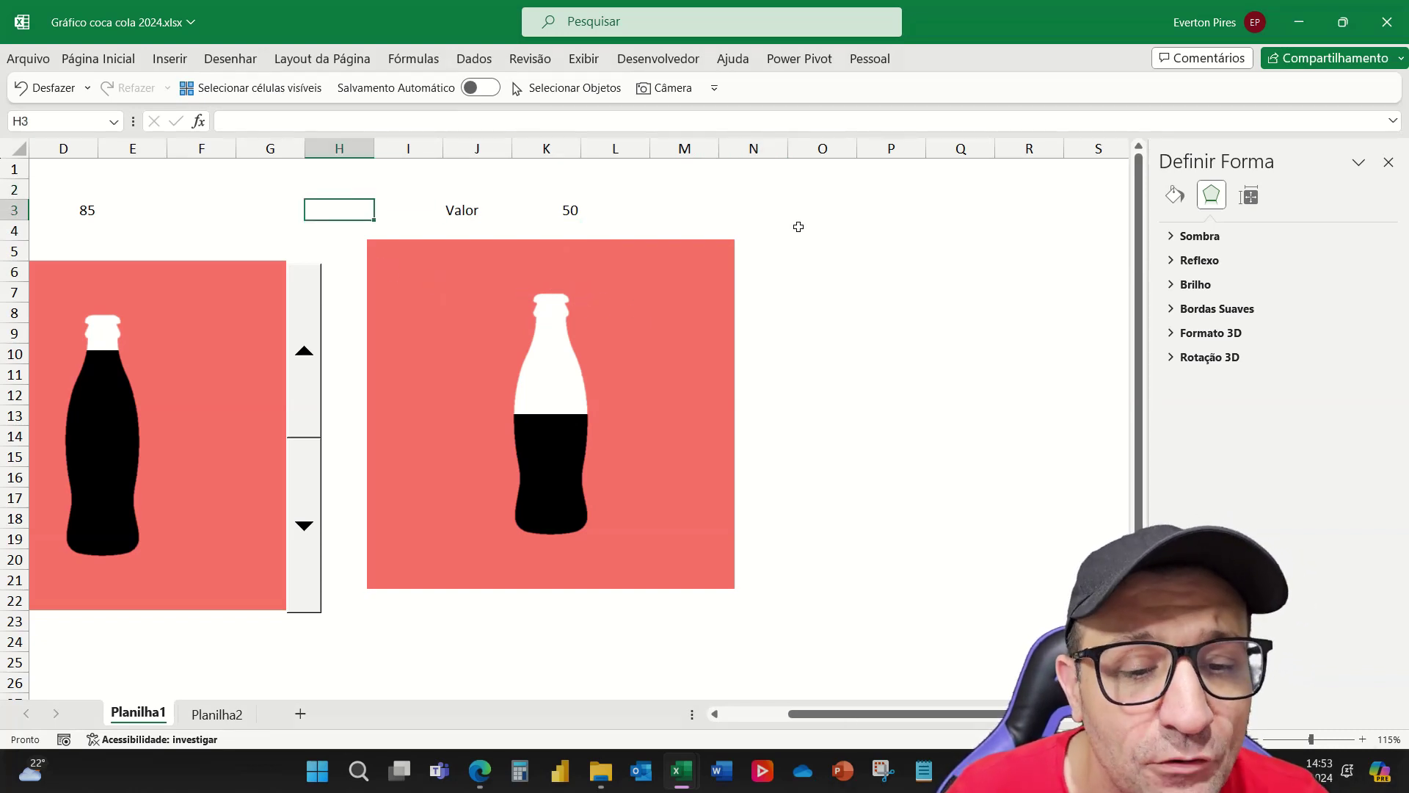
pyautogui.click(83, 59)
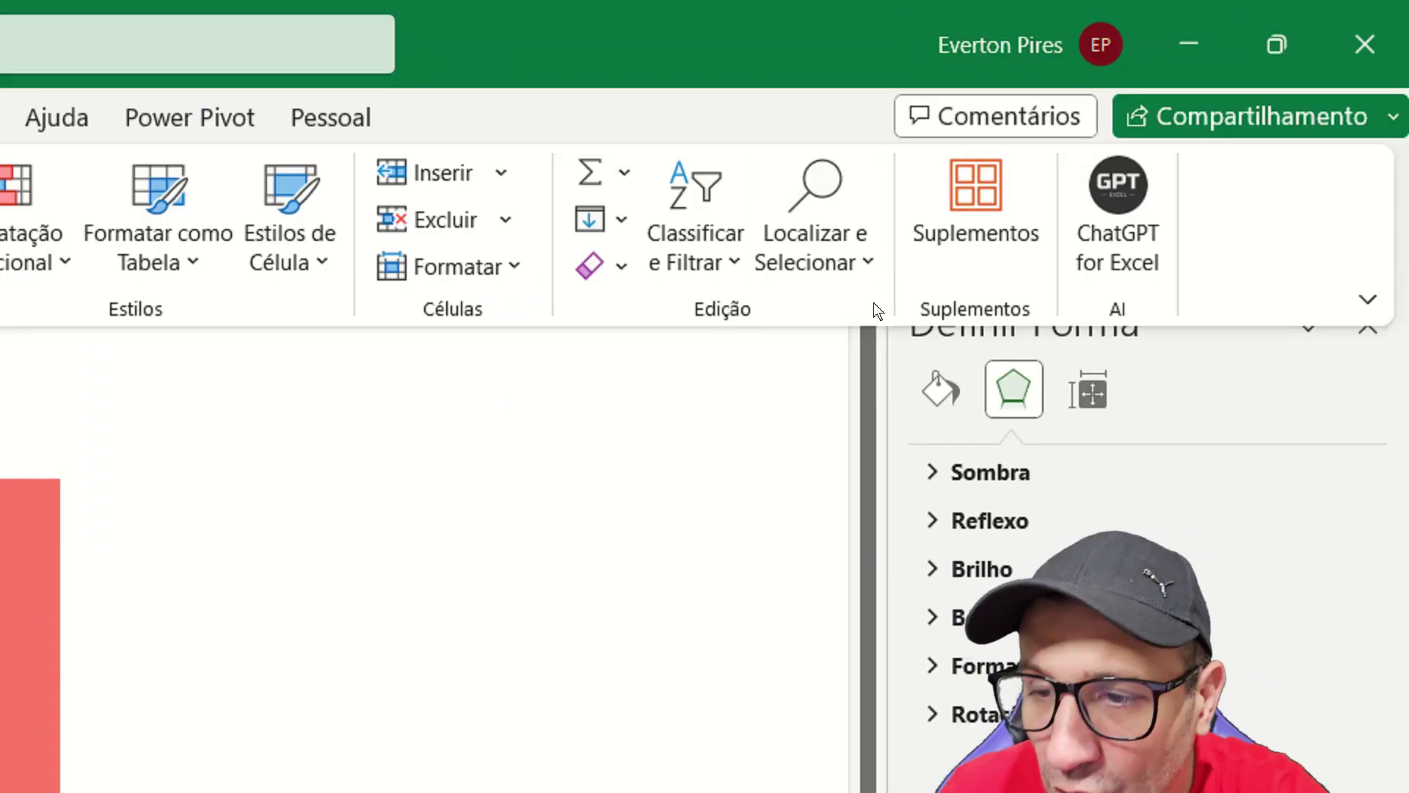
pyautogui.click(1112, 103)
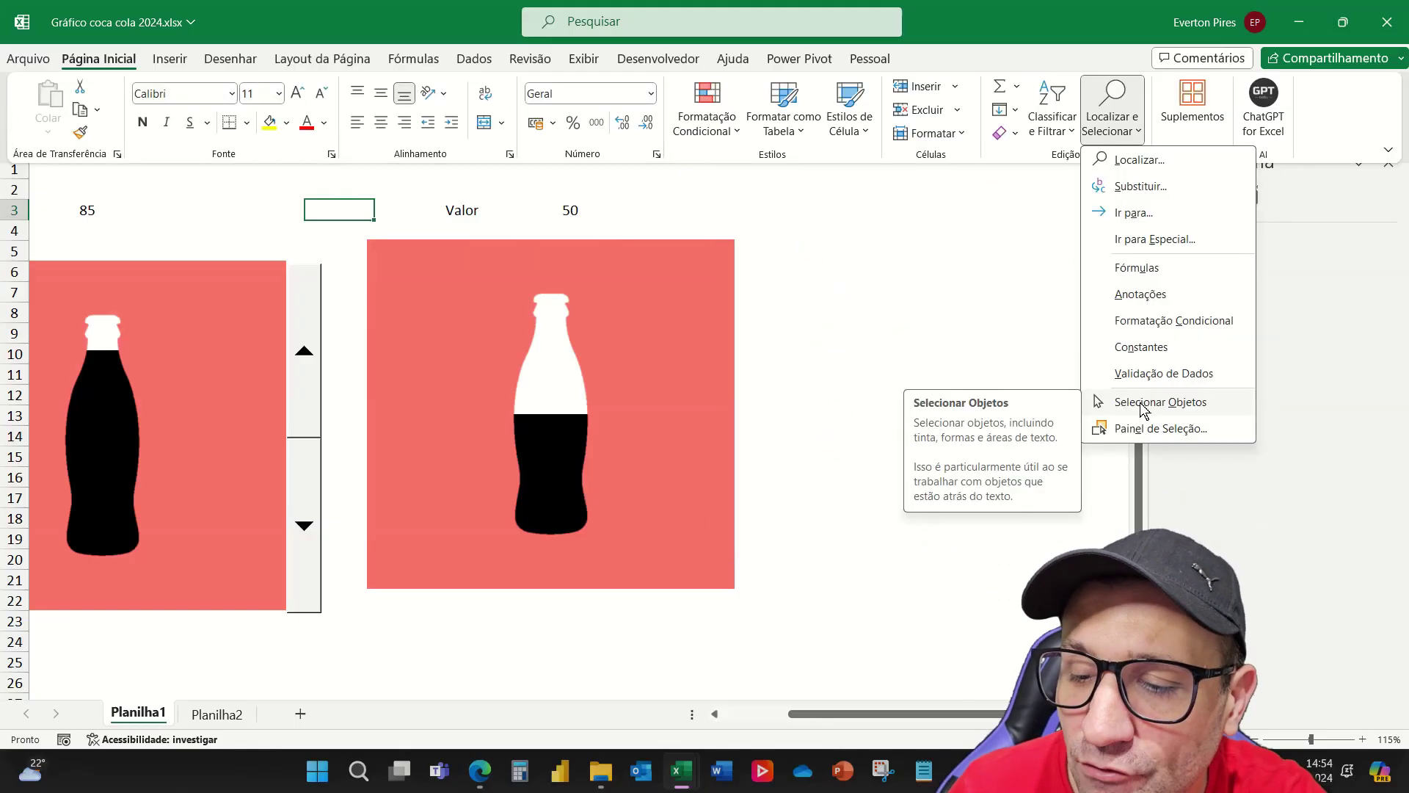
pyautogui.click(789, 554)
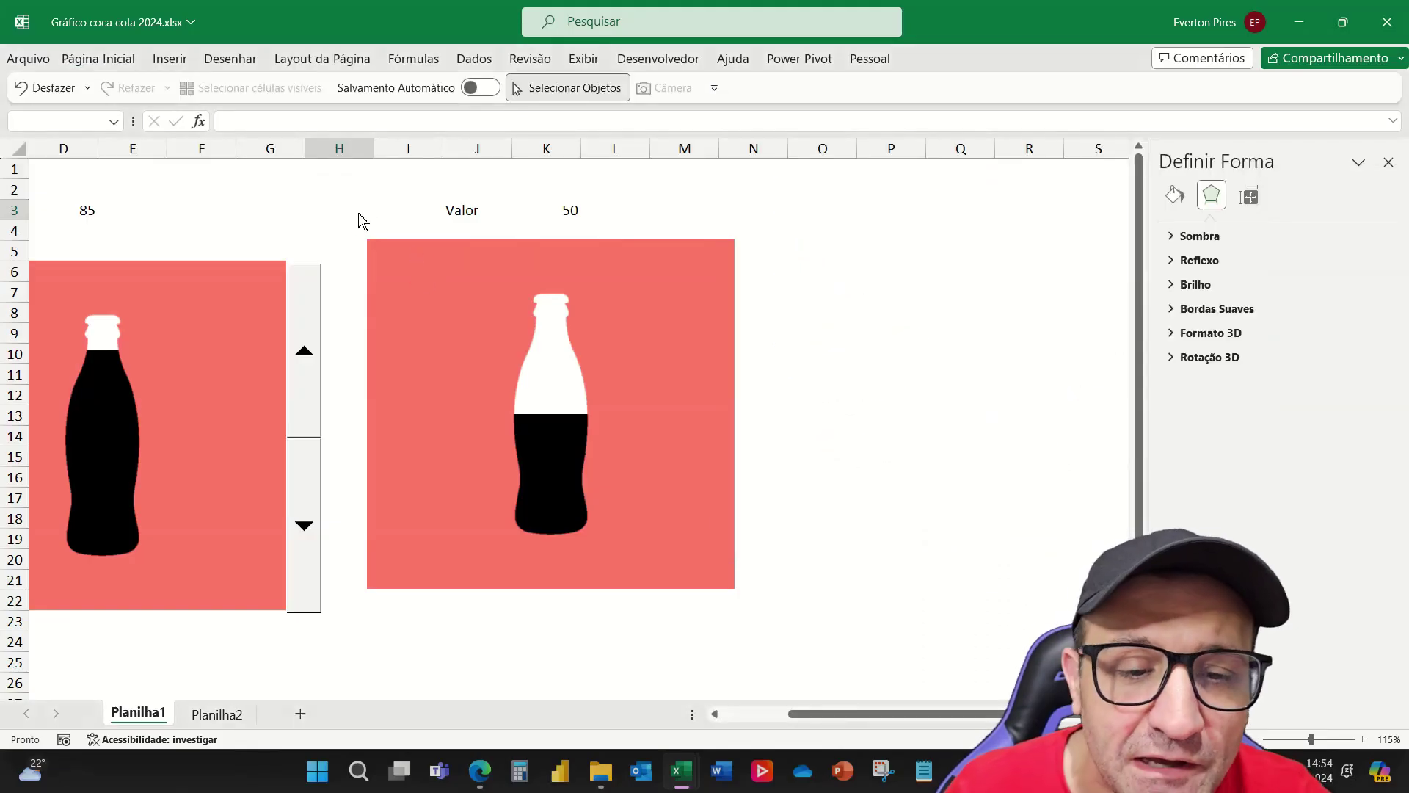
pyautogui.moveTo(340, 214); pyautogui.dragTo(869, 667)
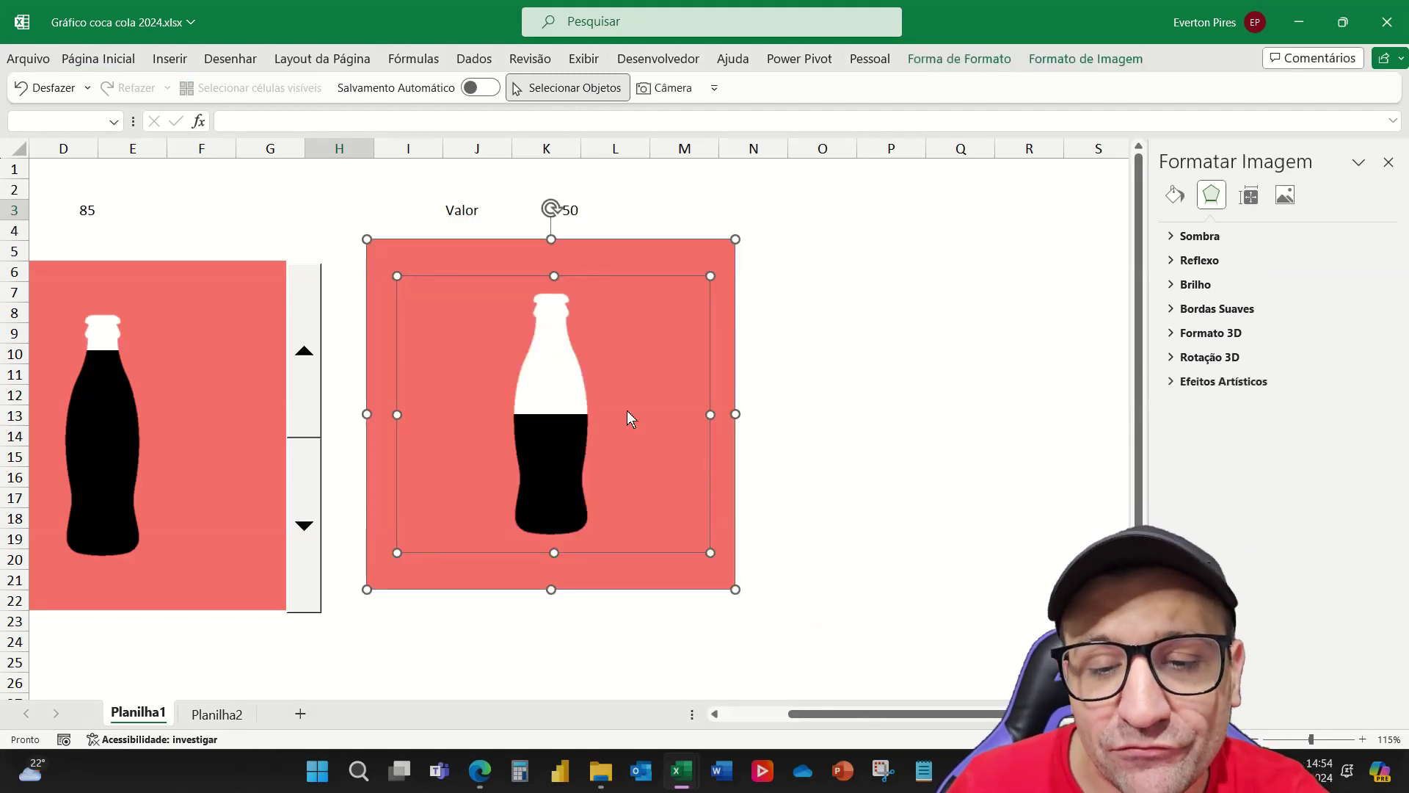
pyautogui.rightClick(635, 247)
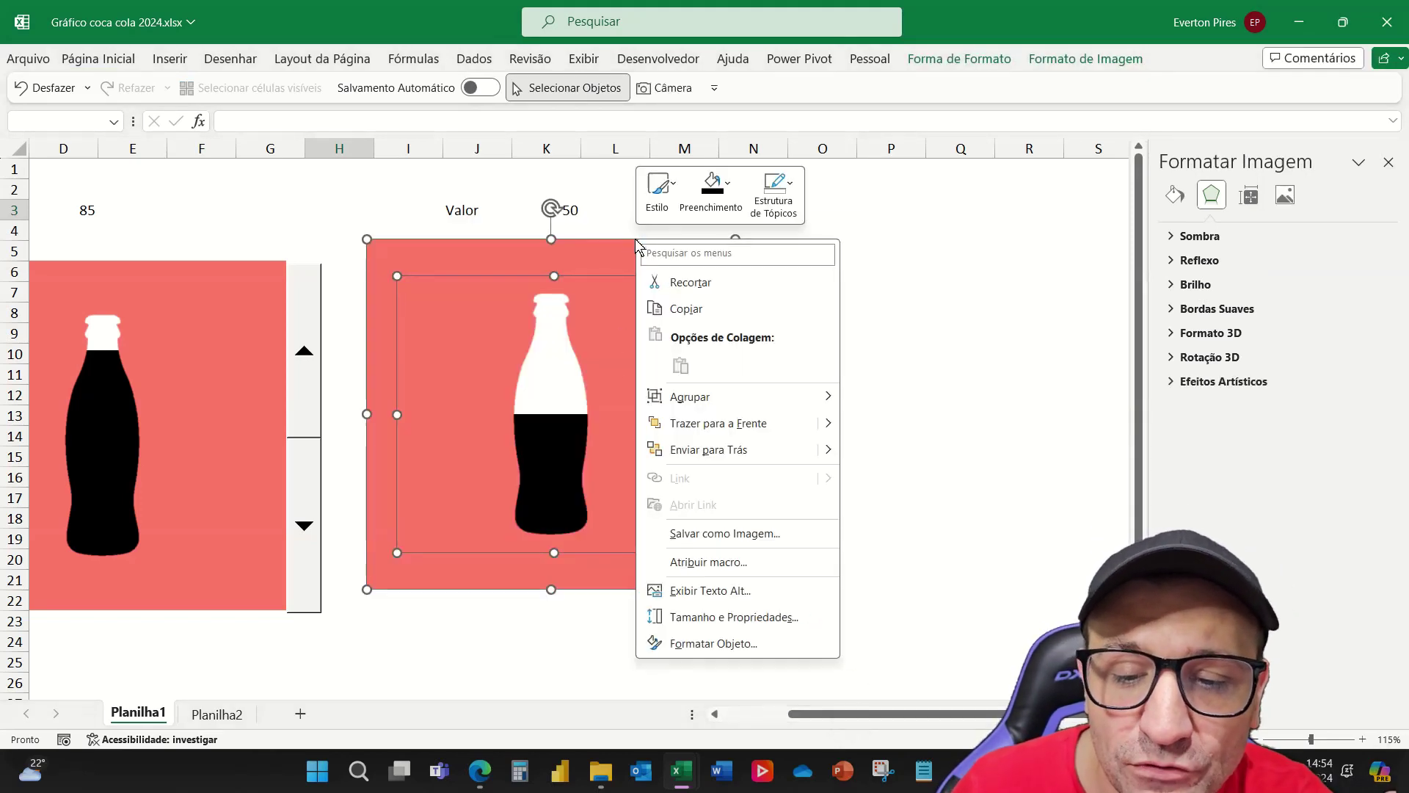
pyautogui.moveTo(690, 397)
pyautogui.click(889, 398)
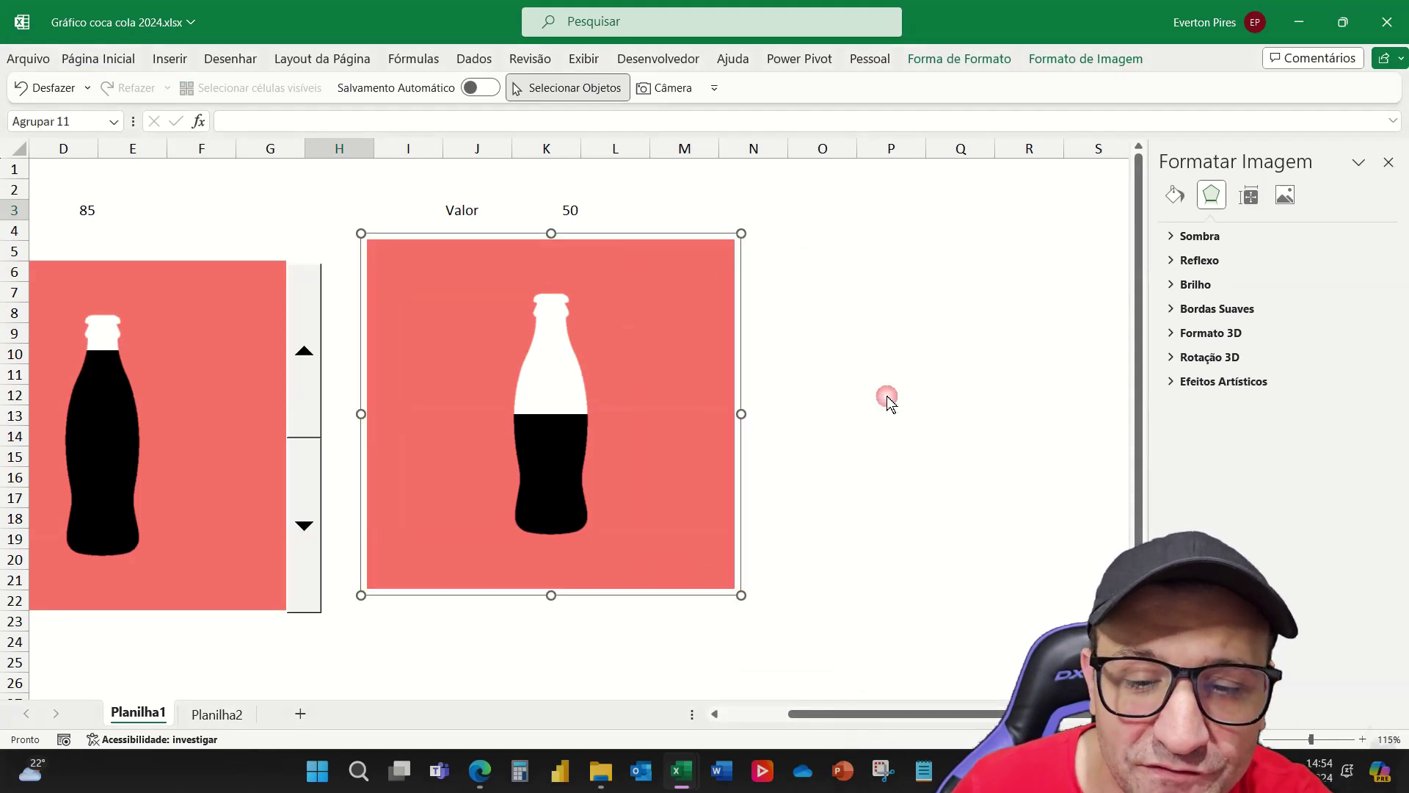
# Move the grouped bottle chart into line beside the left bottle
pyautogui.click(611, 240)
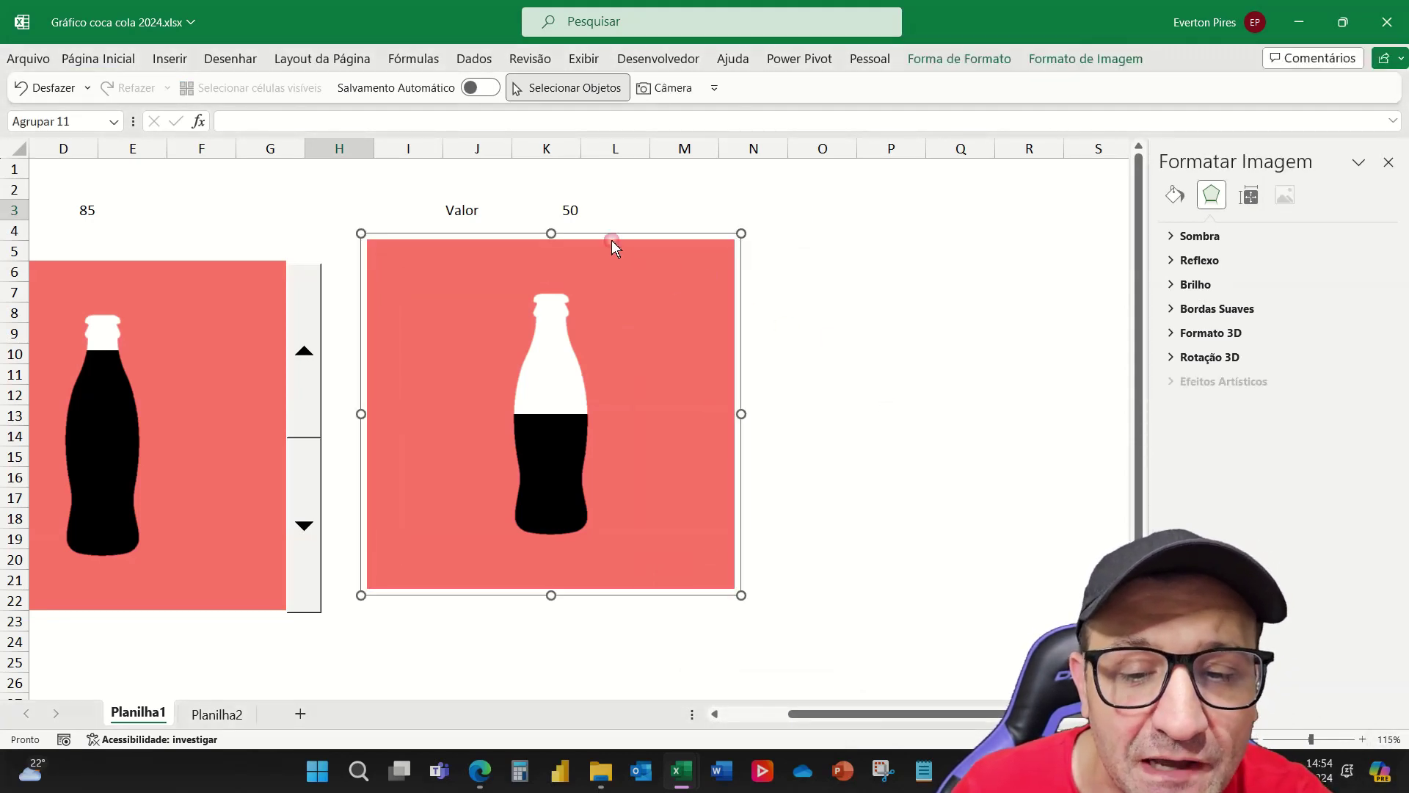
pyautogui.moveTo(594, 230)
pyautogui.mouseDown()
pyautogui.moveTo(892, 222)
pyautogui.moveTo(684, 249)
pyautogui.mouseUp()
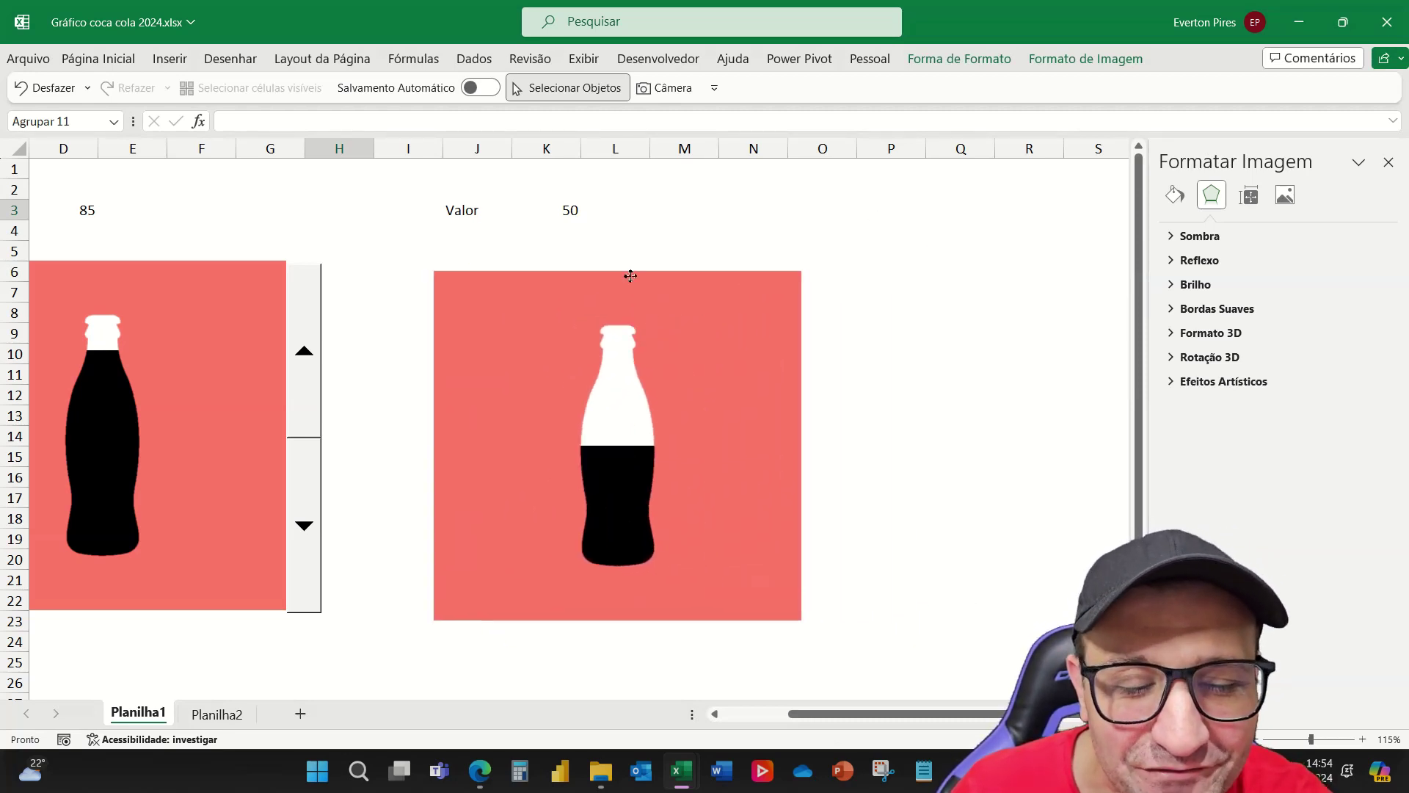
pyautogui.moveTo(684, 249)
pyautogui.mouseDown()
pyautogui.moveTo(631, 255)
pyautogui.moveTo(686, 258)
pyautogui.moveTo(661, 249)
pyautogui.mouseUp()
pyautogui.moveTo(851, 715); pyautogui.dragTo(801, 730)
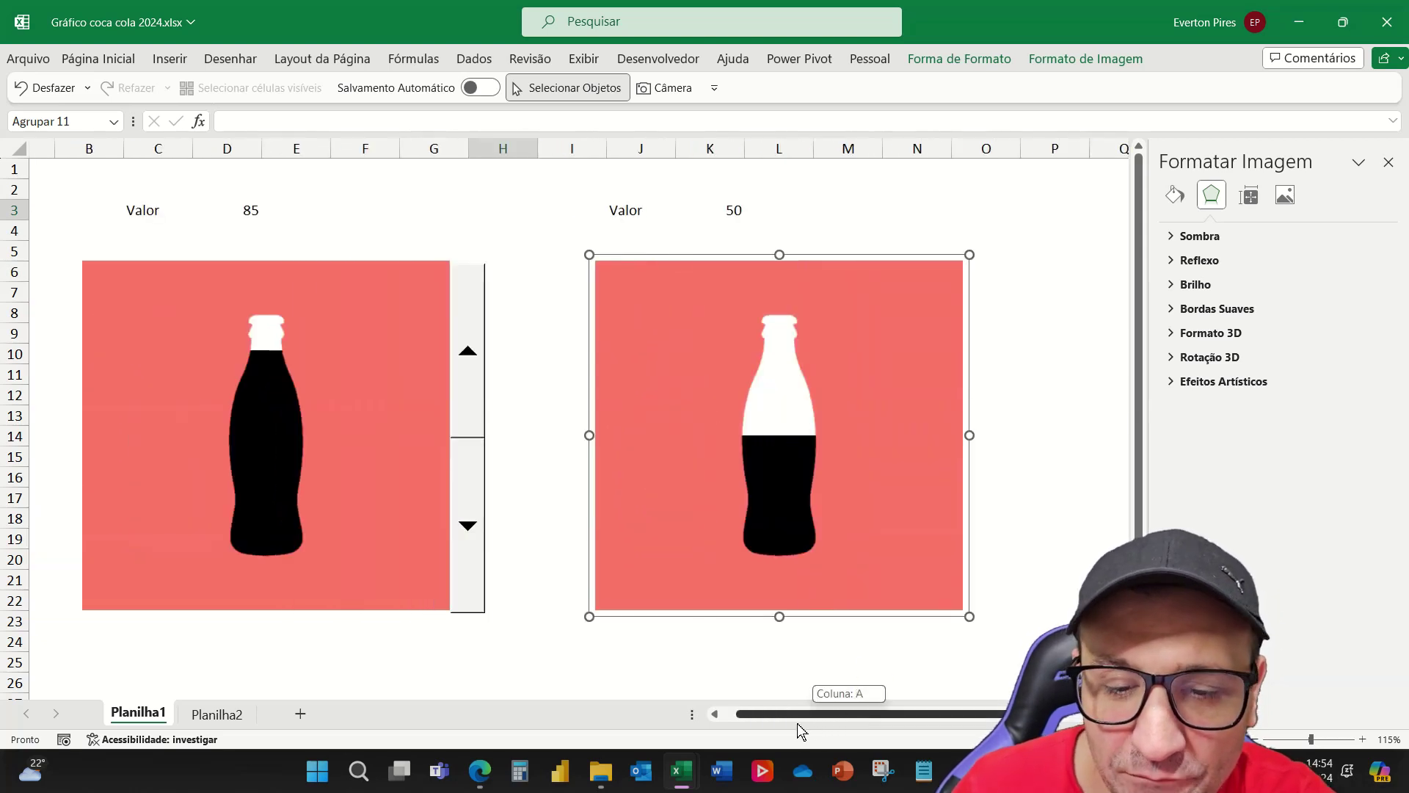
# Enter 20 in K3 to test the right bottle's fill
pyautogui.press('Escape')
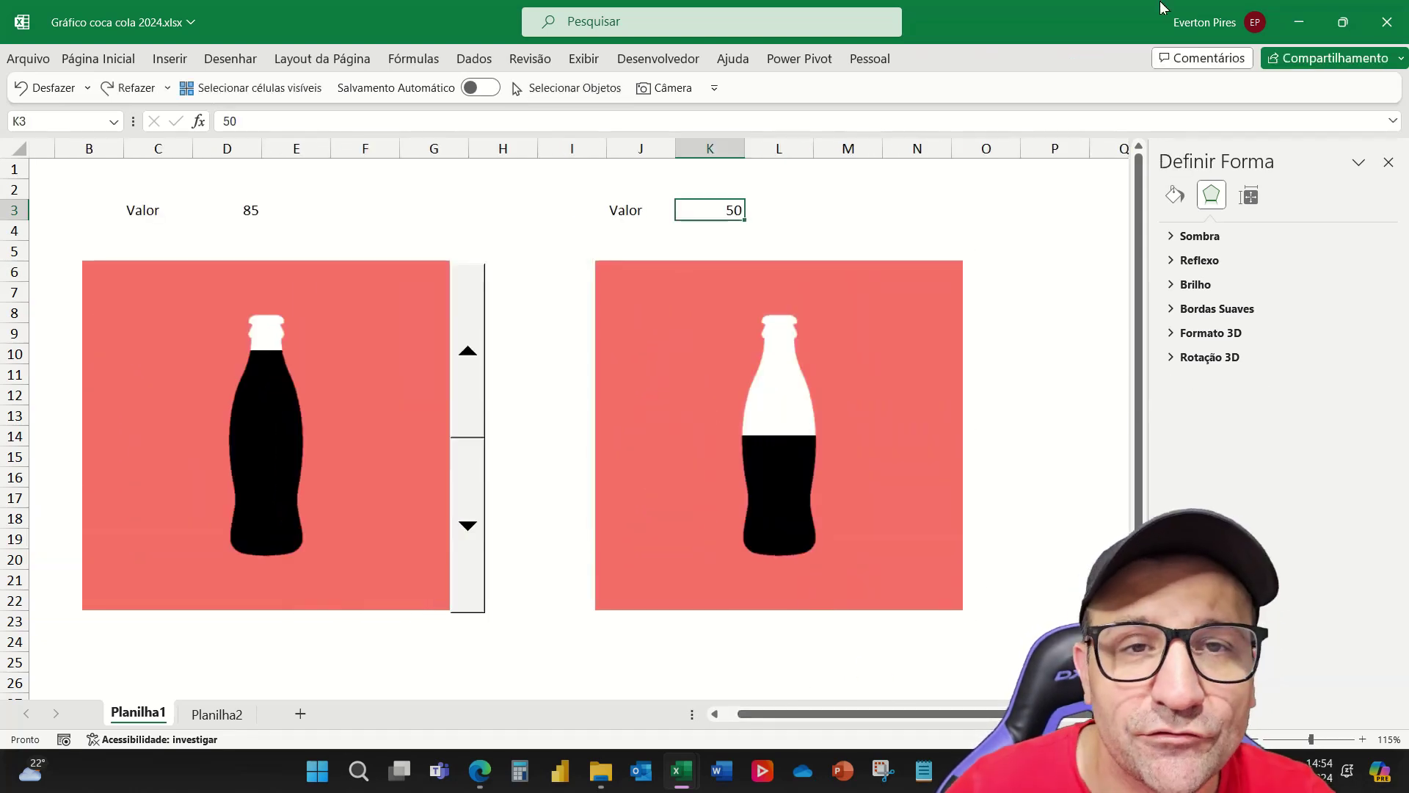
pyautogui.press('BackSpace')
pyautogui.press('Escape')
pyautogui.write('2')
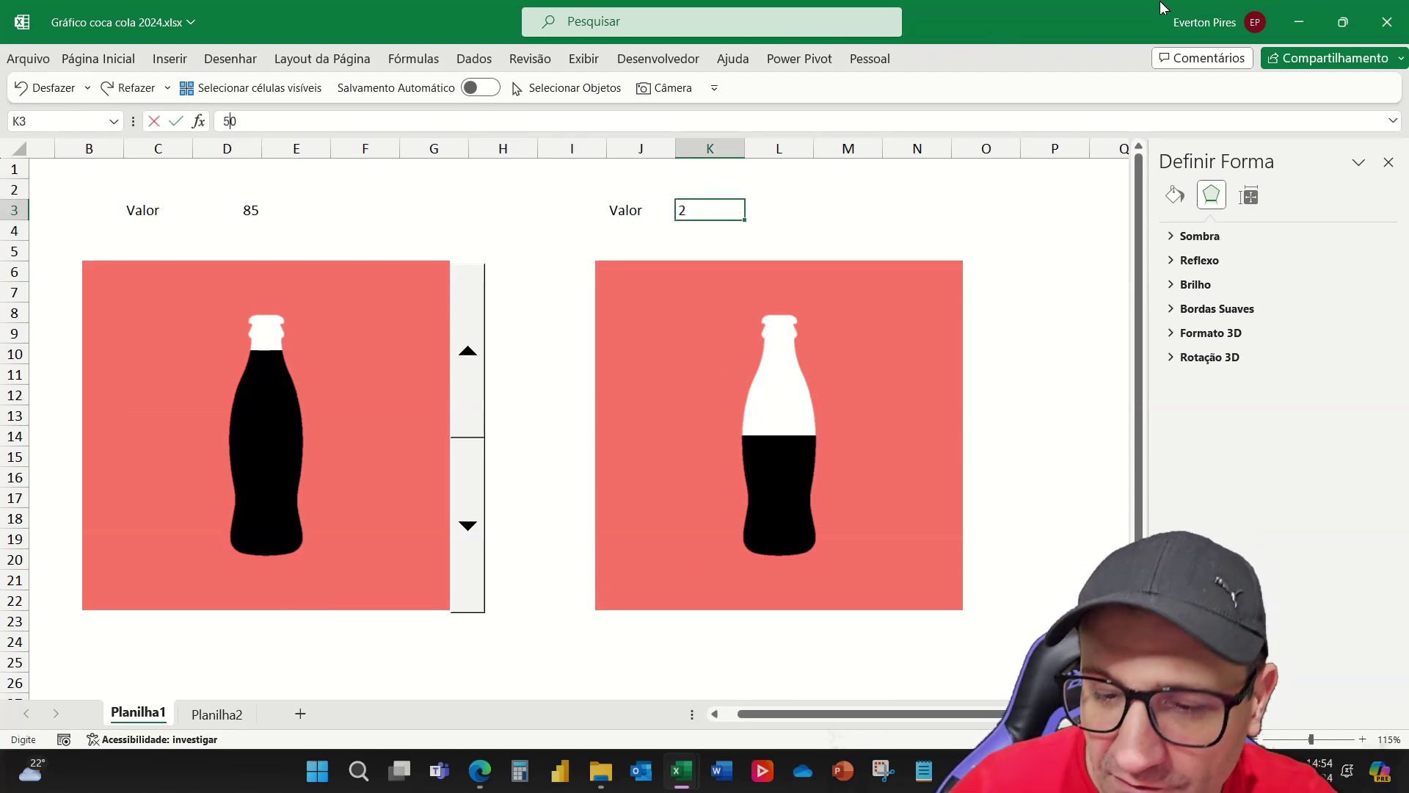
pyautogui.write('0')
pyautogui.press('Return')
# Change K3 to 100 so the right bottle fills completely black
pyautogui.press('Up')
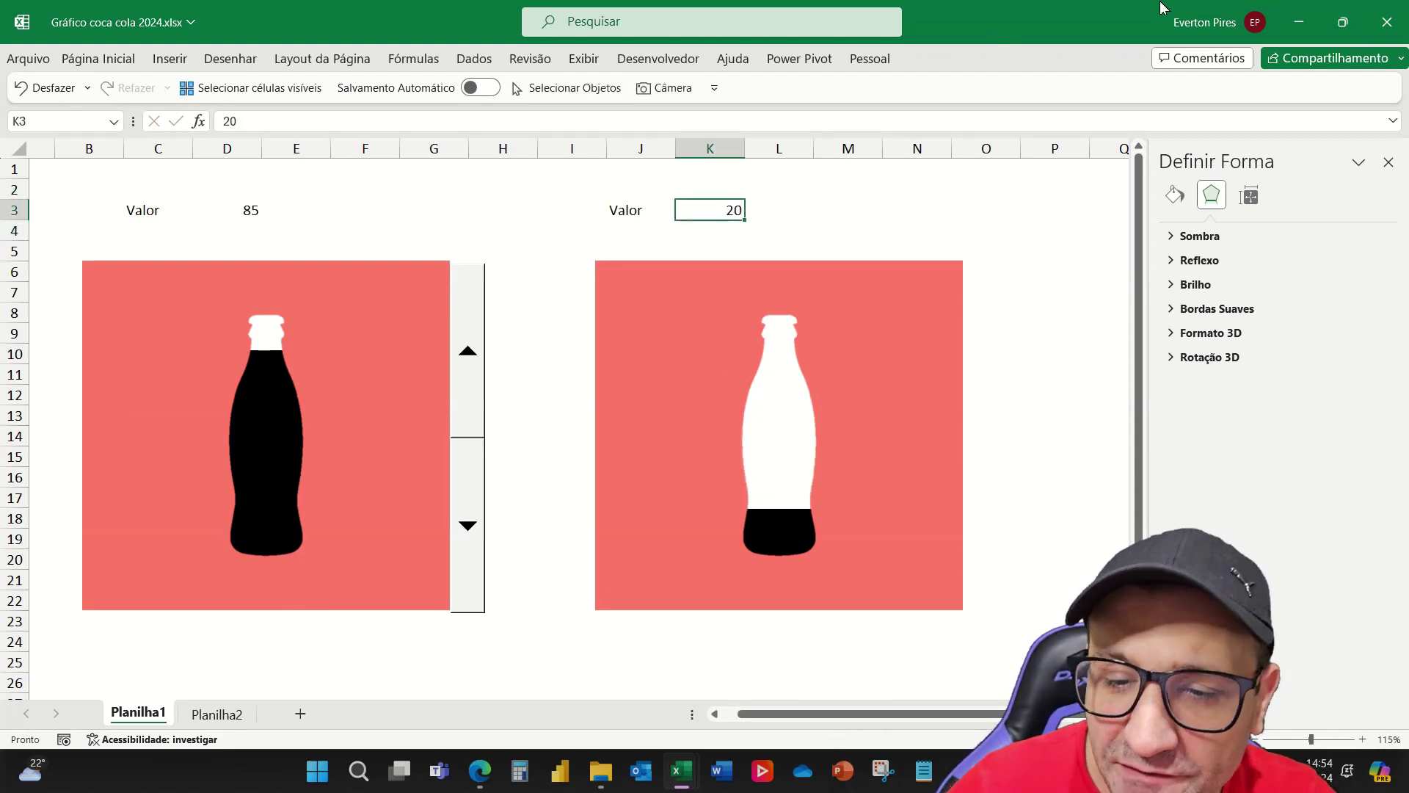
pyautogui.write('100')
pyautogui.press('Return')
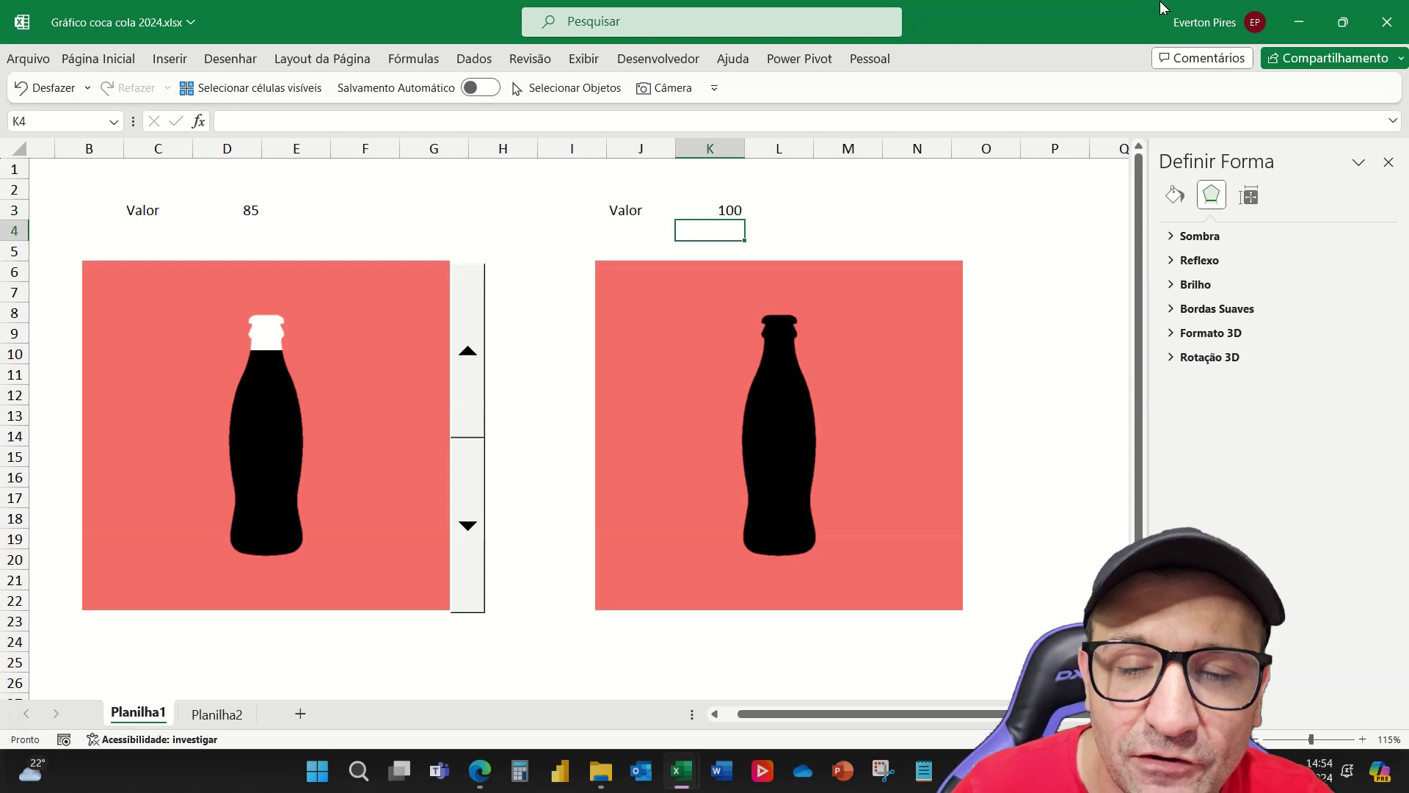
pyautogui.press('Up')
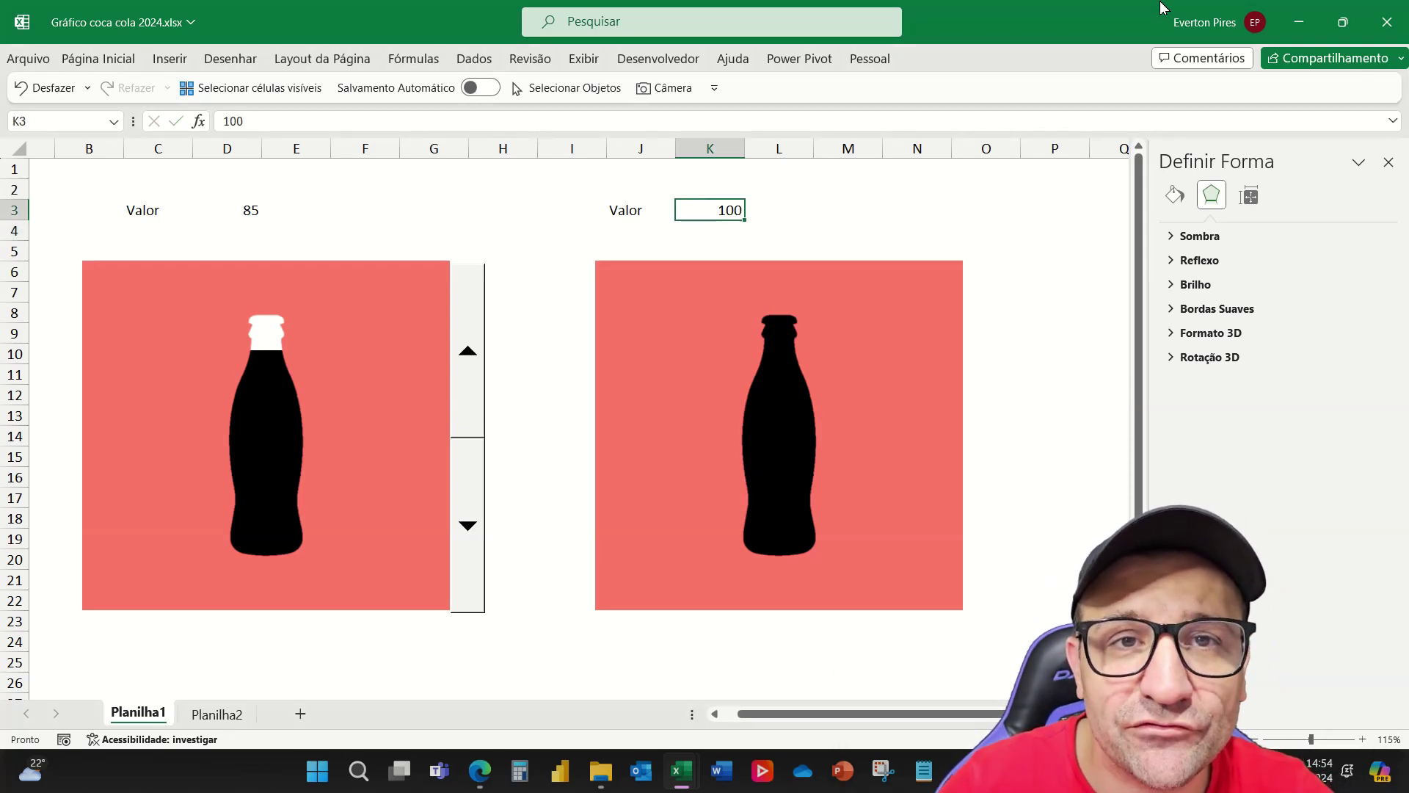
# Enter the formula =ALEATÓRIOENTRE(0;100) in K3
pyautogui.write('=ALE')
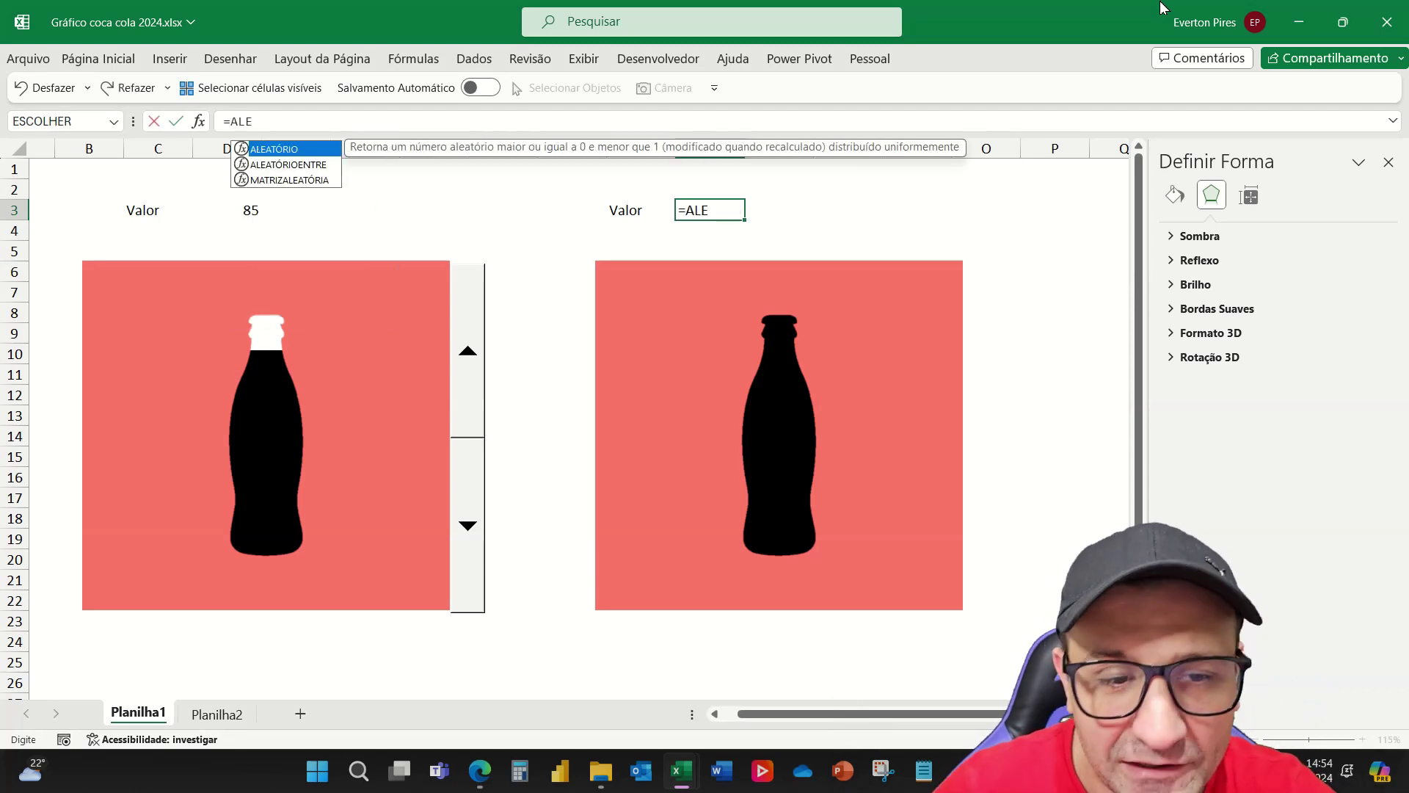
pyautogui.press('Down')
pyautogui.press('Tab')
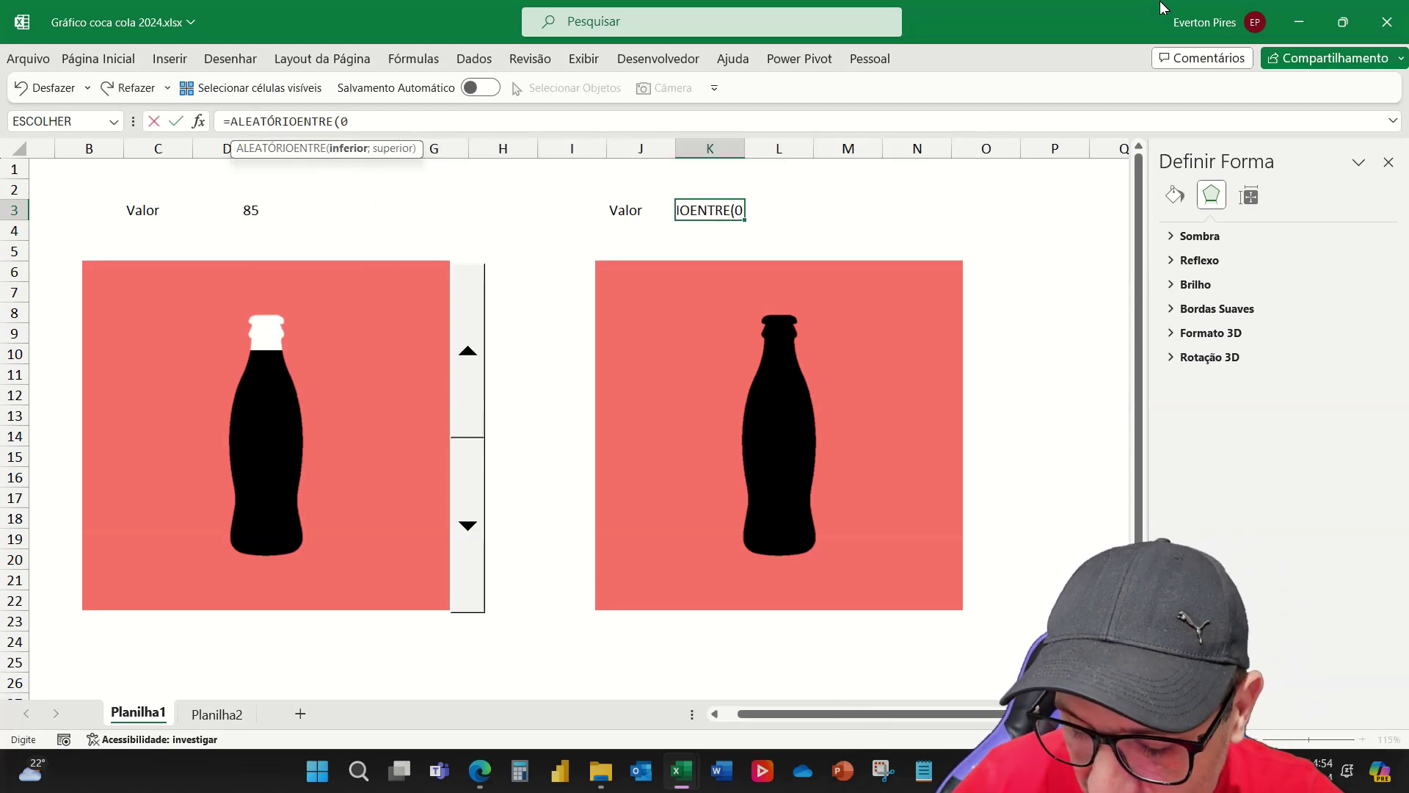
pyautogui.write(';')
pyautogui.write('0)')
pyautogui.press('Return')
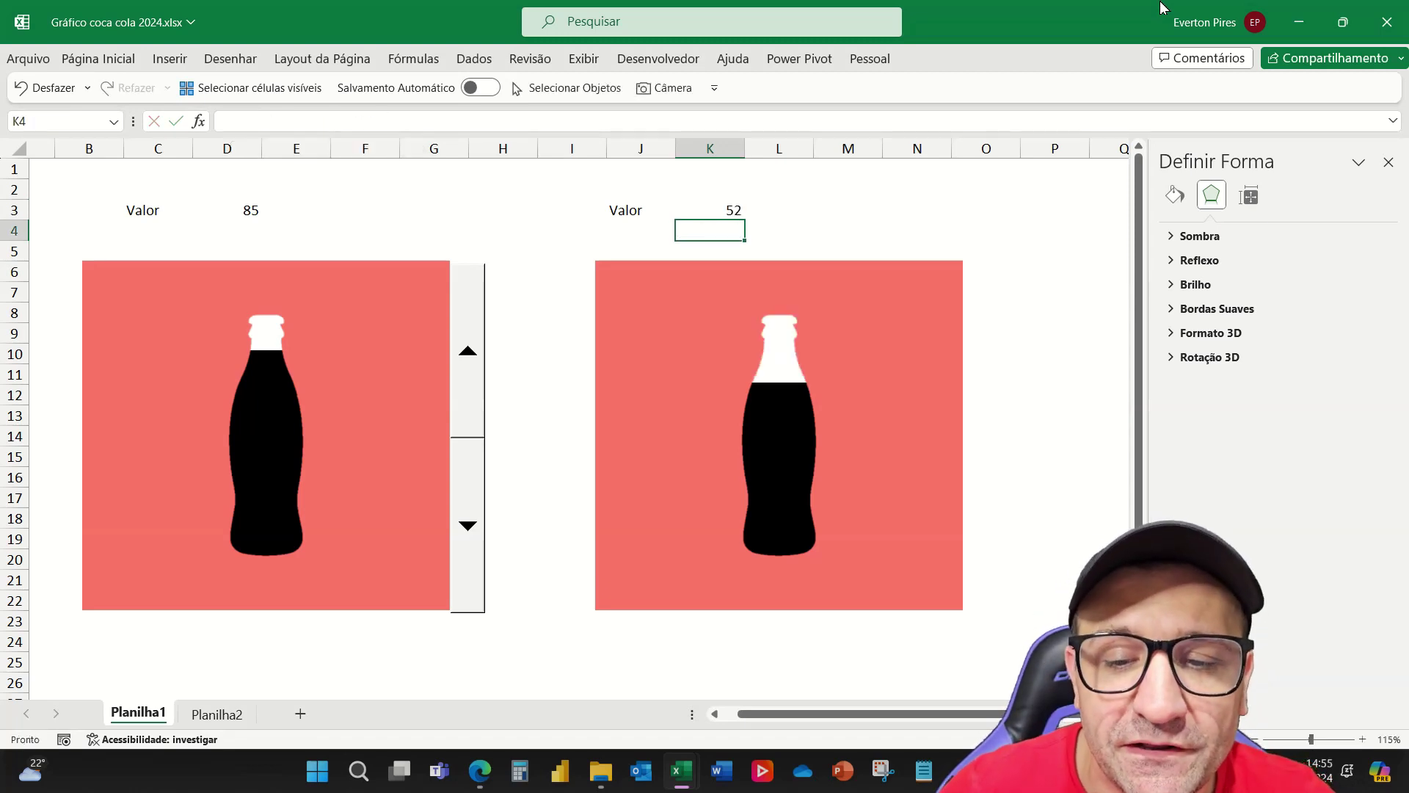
# Recalculate with F9 three times to see the bottle fill change randomly
pyautogui.press('F9')
pyautogui.press('F9')
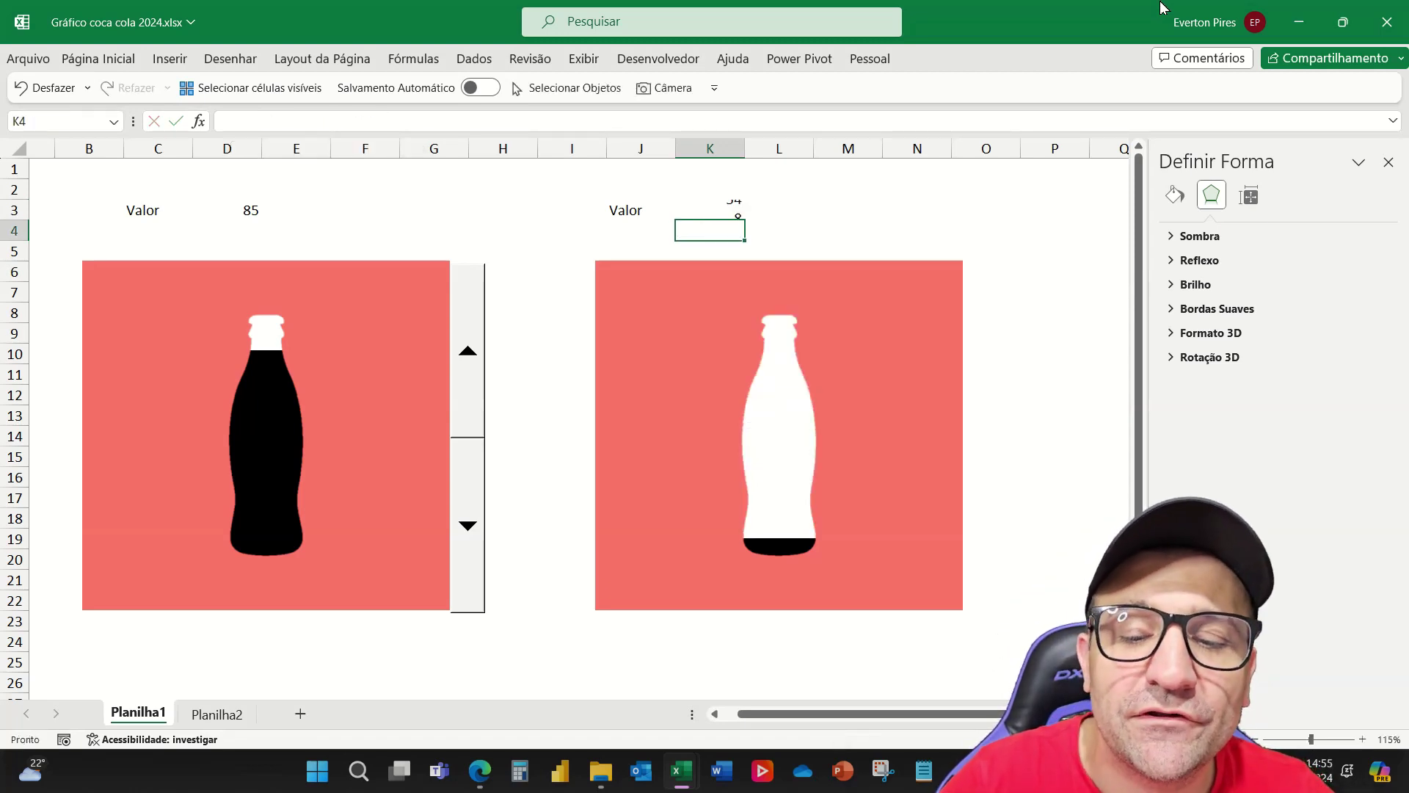
pyautogui.press('F9')
pyautogui.press('F9')
pyautogui.press('F9')
pyautogui.press('F9')
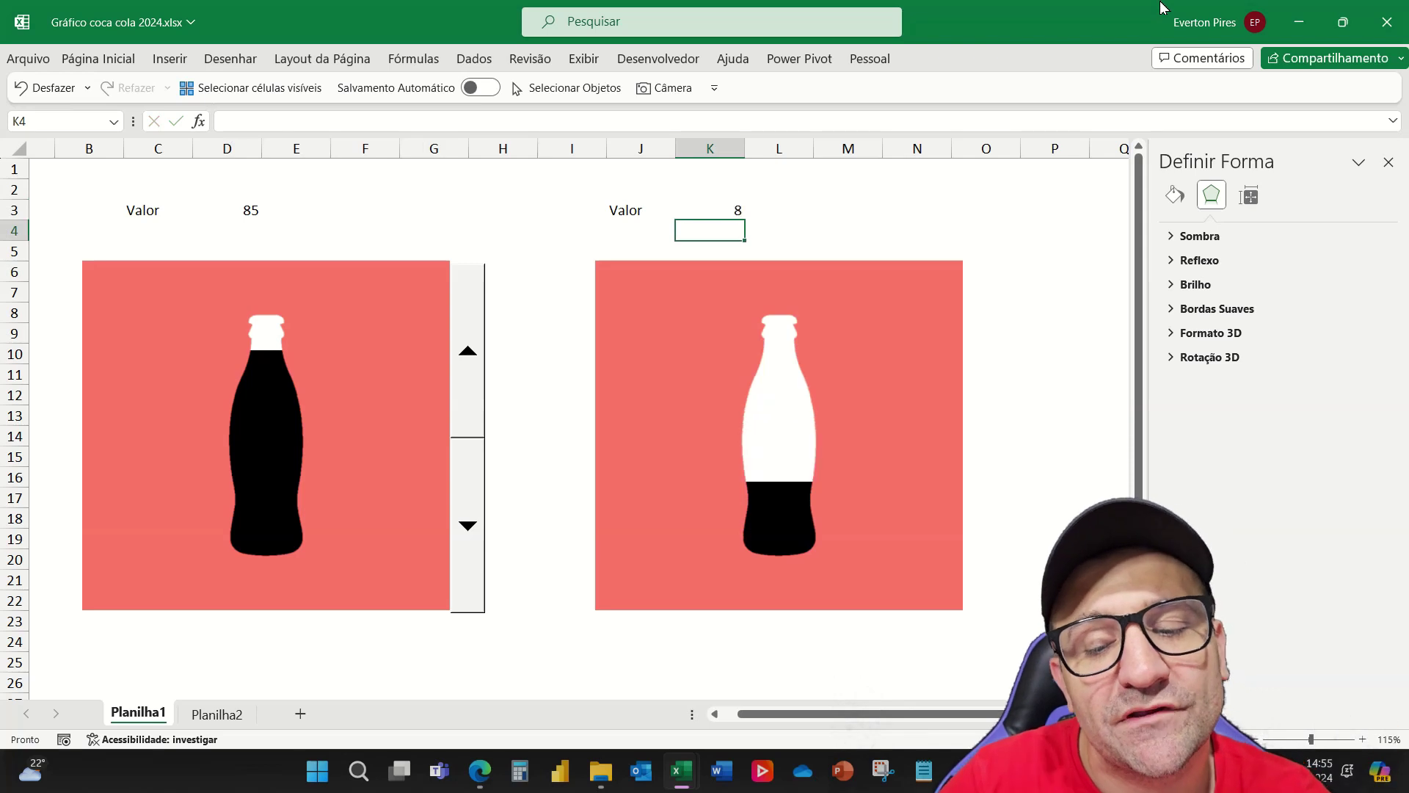
pyautogui.press('F9')
pyautogui.press('F9')
pyautogui.press('F9')
pyautogui.press('F9')
pyautogui.press('F9')
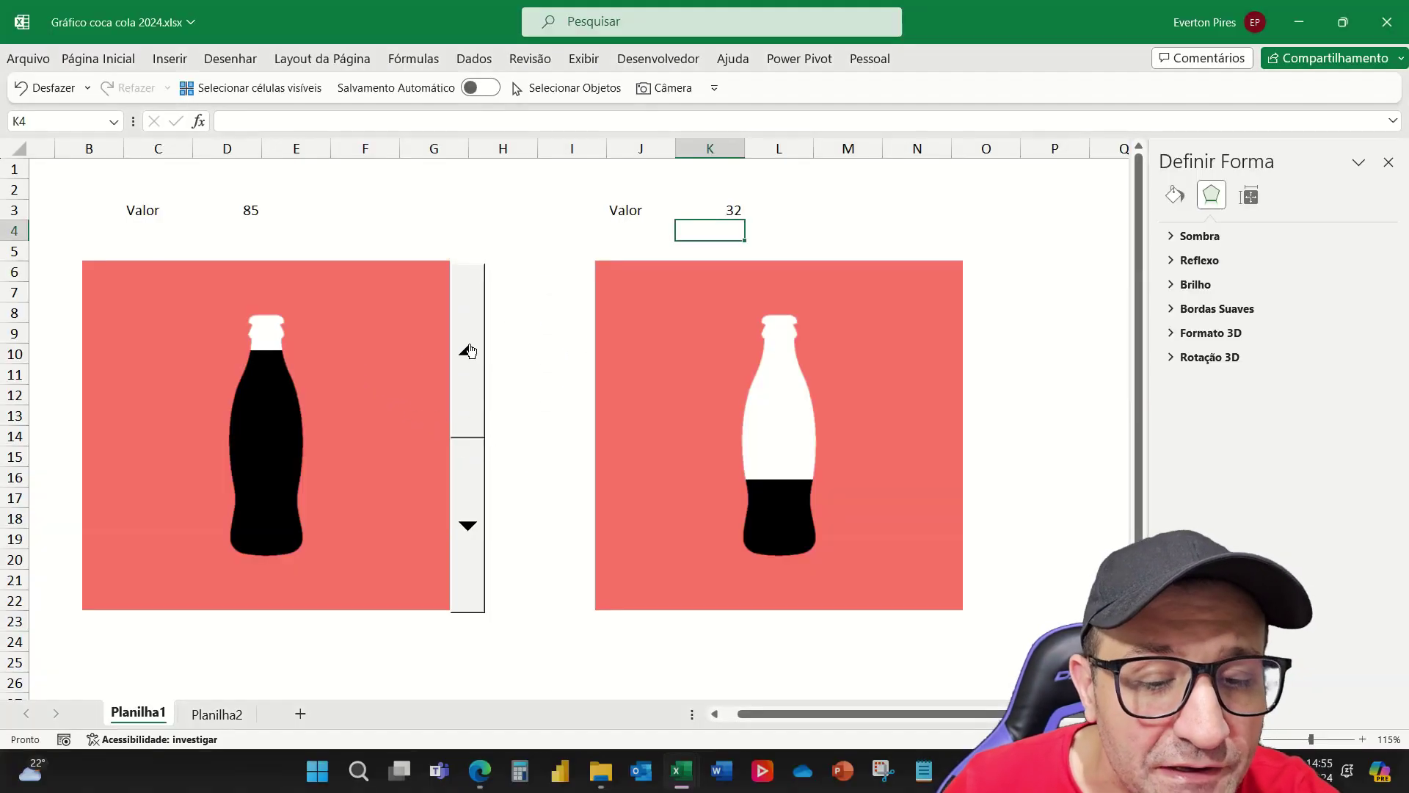
# Lower the left bottle's value in D3 to 68 with its spin button
pyautogui.click(470, 351)
pyautogui.click(470, 351)
pyautogui.click(470, 351)
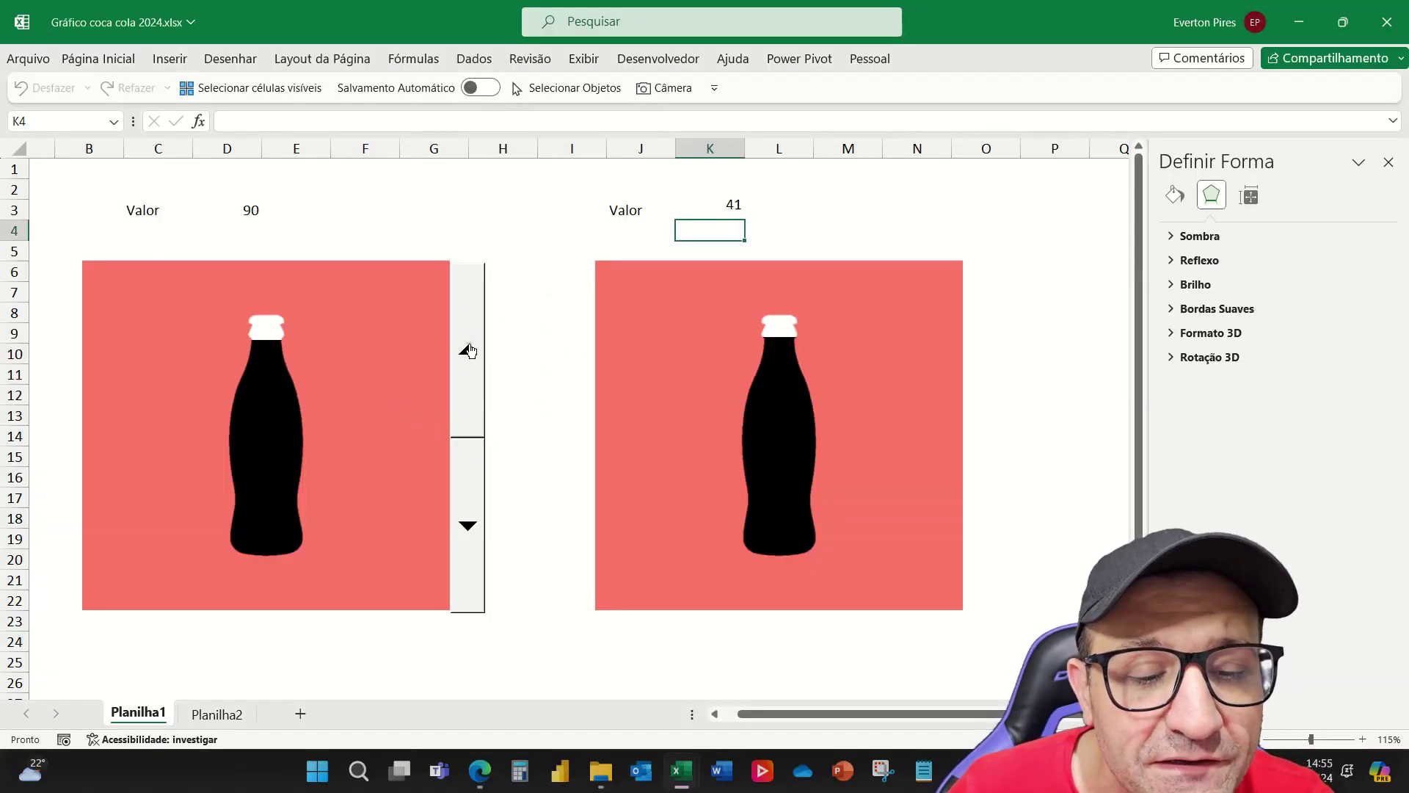
pyautogui.click(469, 510)
pyautogui.click(469, 510)
pyautogui.click(470, 507)
pyautogui.click(470, 506)
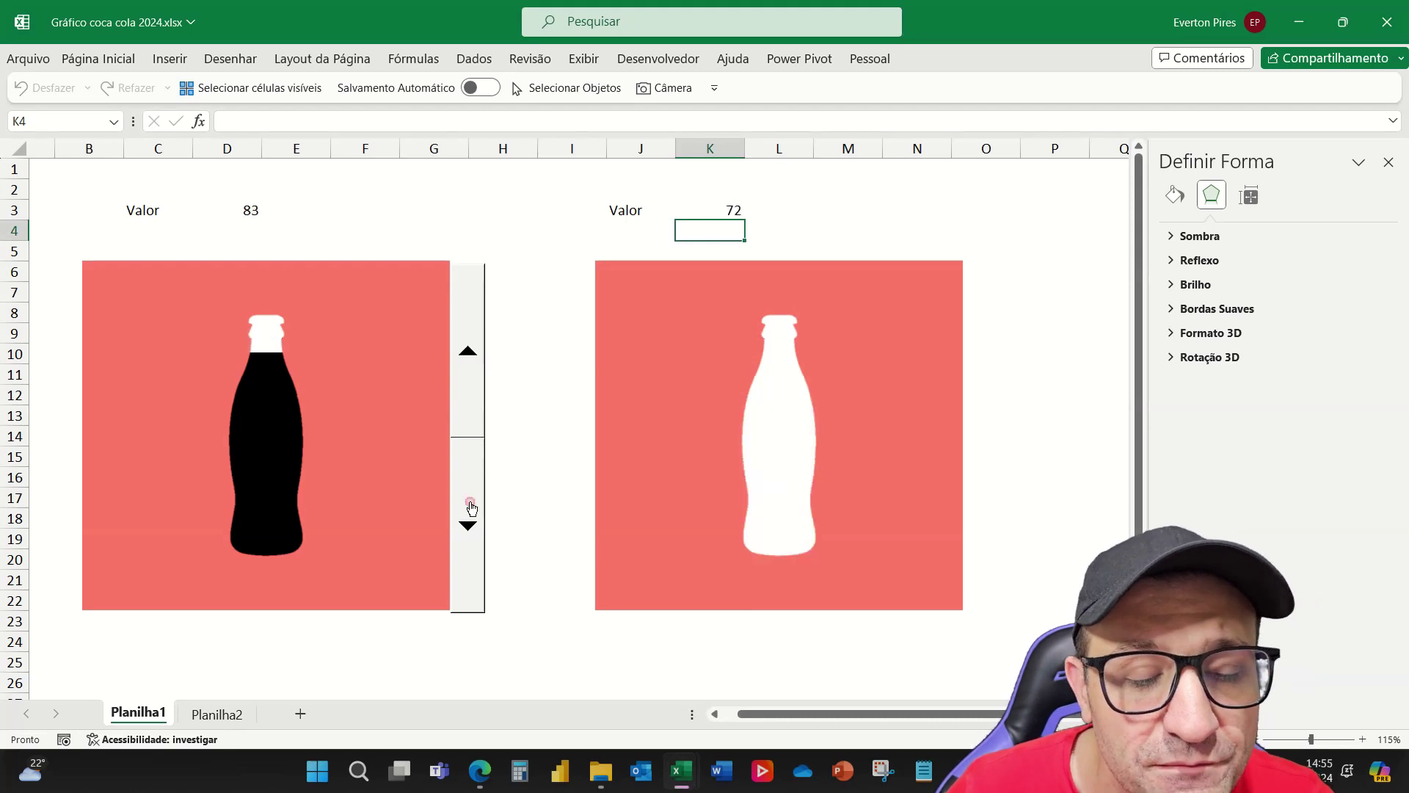
pyautogui.click(471, 506)
pyautogui.click(470, 507)
pyautogui.click(470, 507)
pyautogui.click(470, 506)
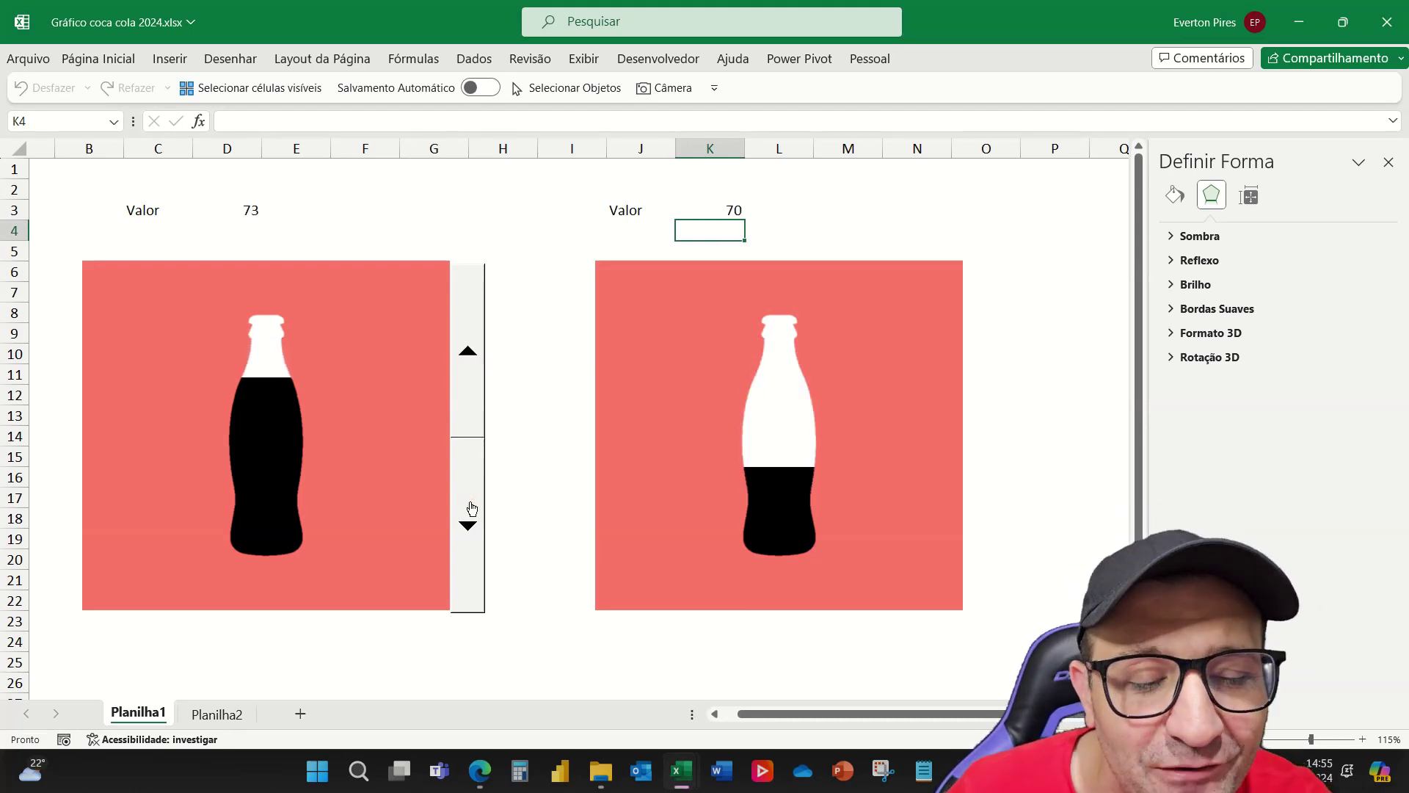
pyautogui.click(471, 507)
pyautogui.click(471, 507)
# Delete the random formula from K3, leaving the right bottle white
pyautogui.click(731, 208)
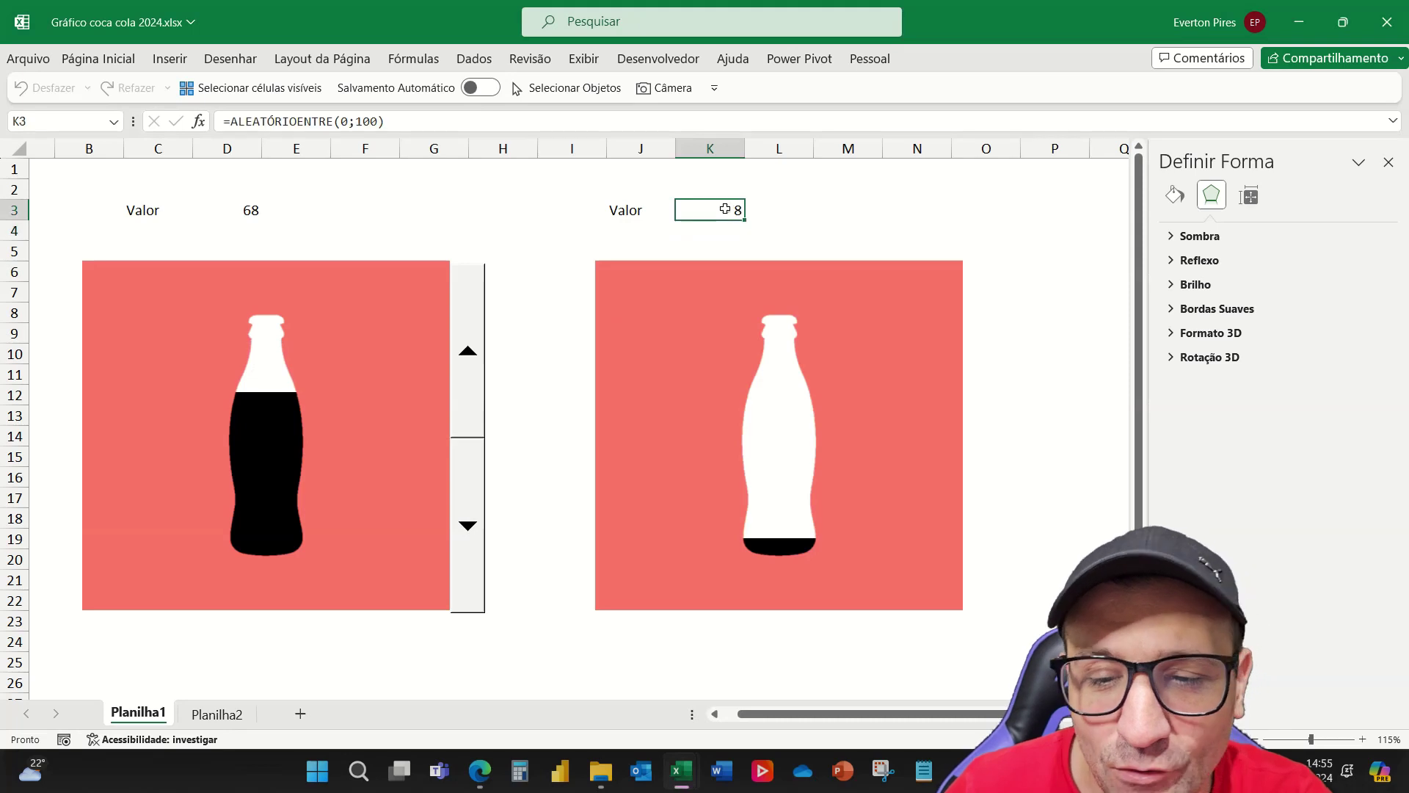
pyautogui.press('Delete')
pyautogui.click(844, 211)
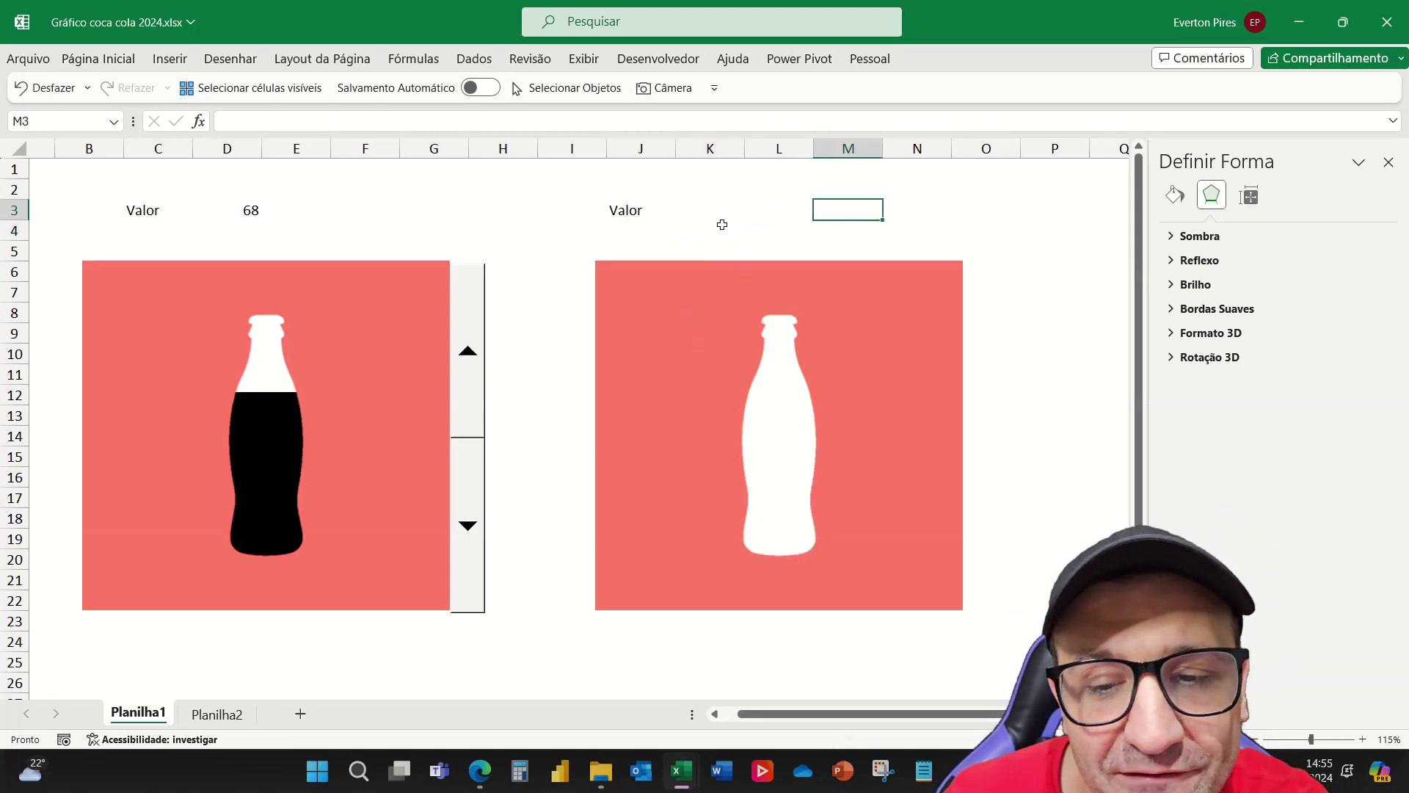
pyautogui.click(721, 211)
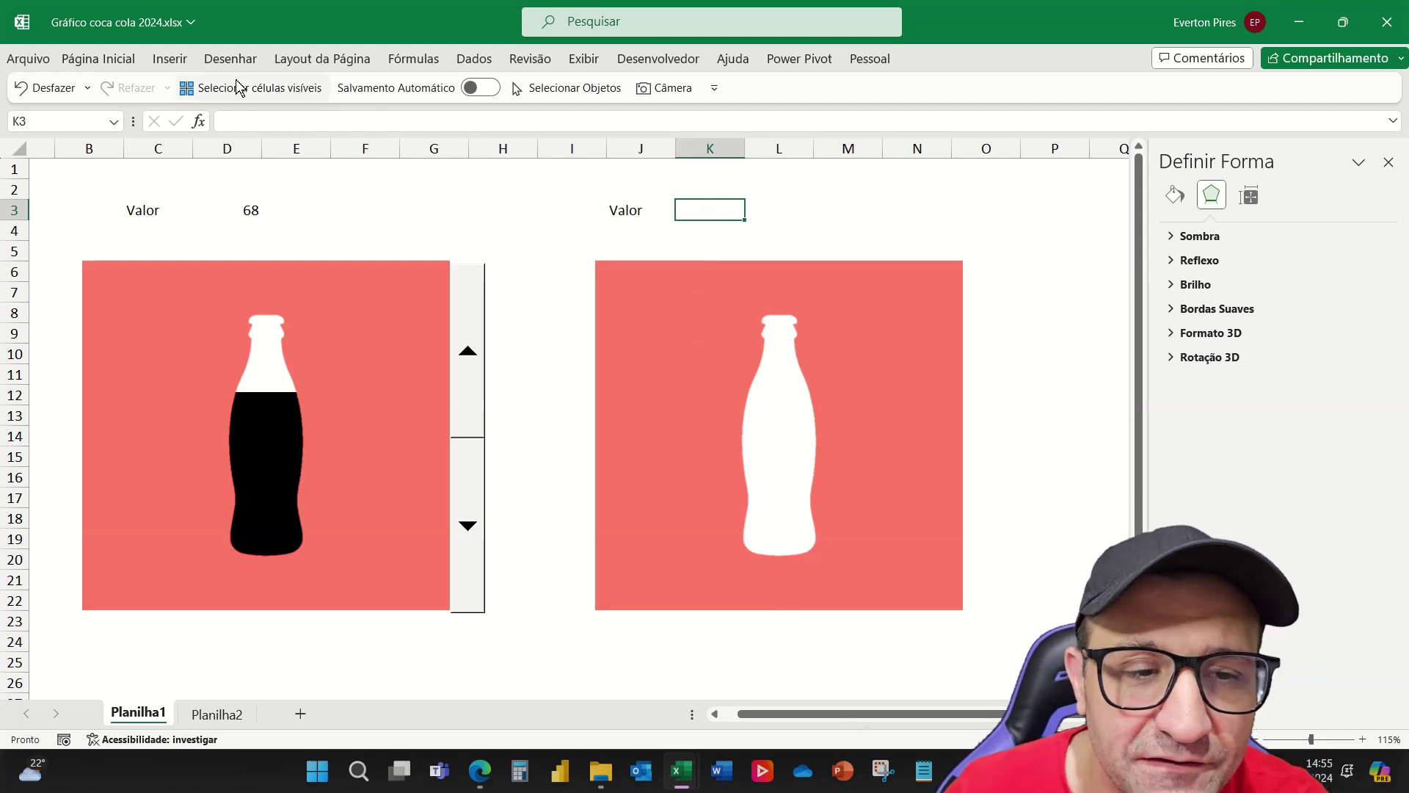
# Insert a Form Controls spin button right of the right bottle chart, matching its height
pyautogui.click(658, 58)
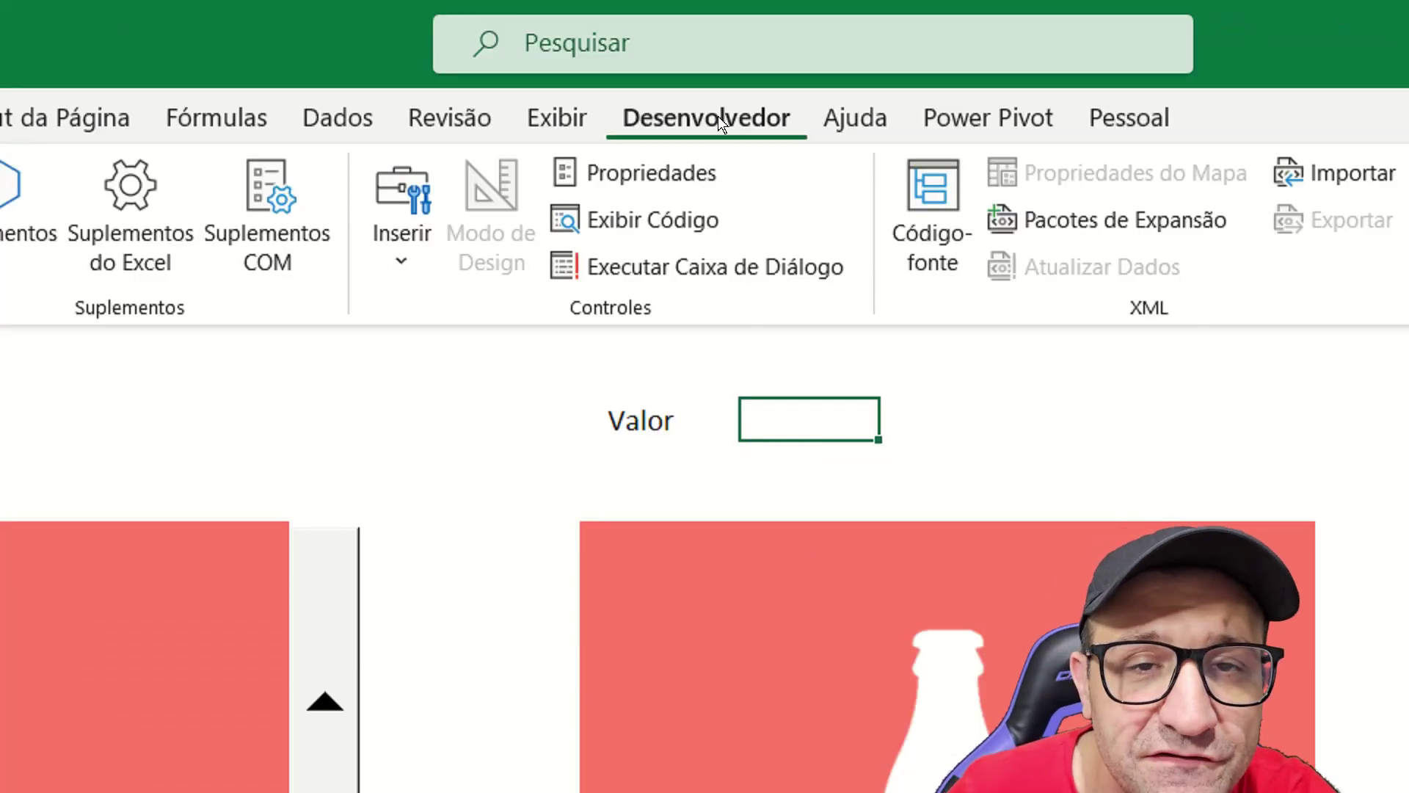
pyautogui.click(413, 247)
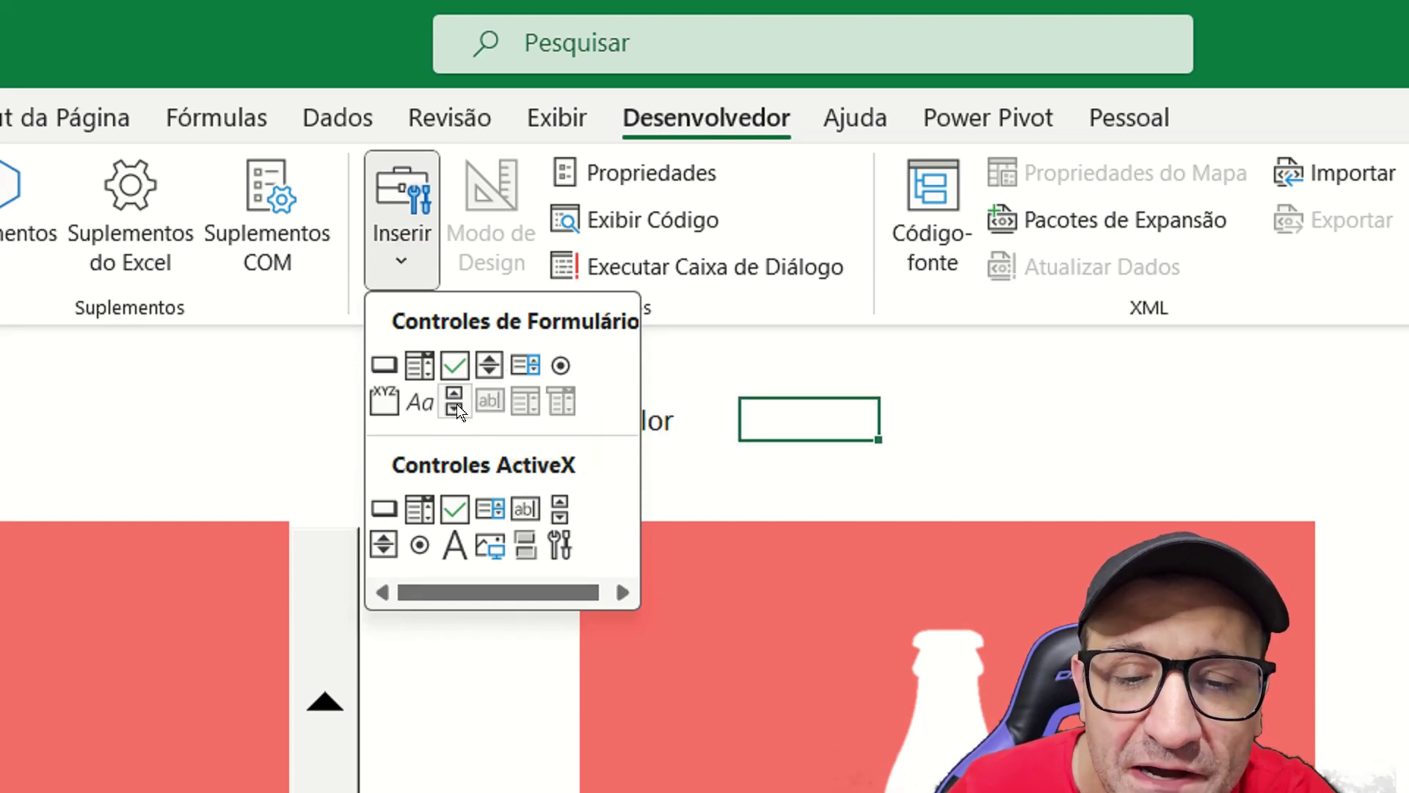
pyautogui.click(489, 365)
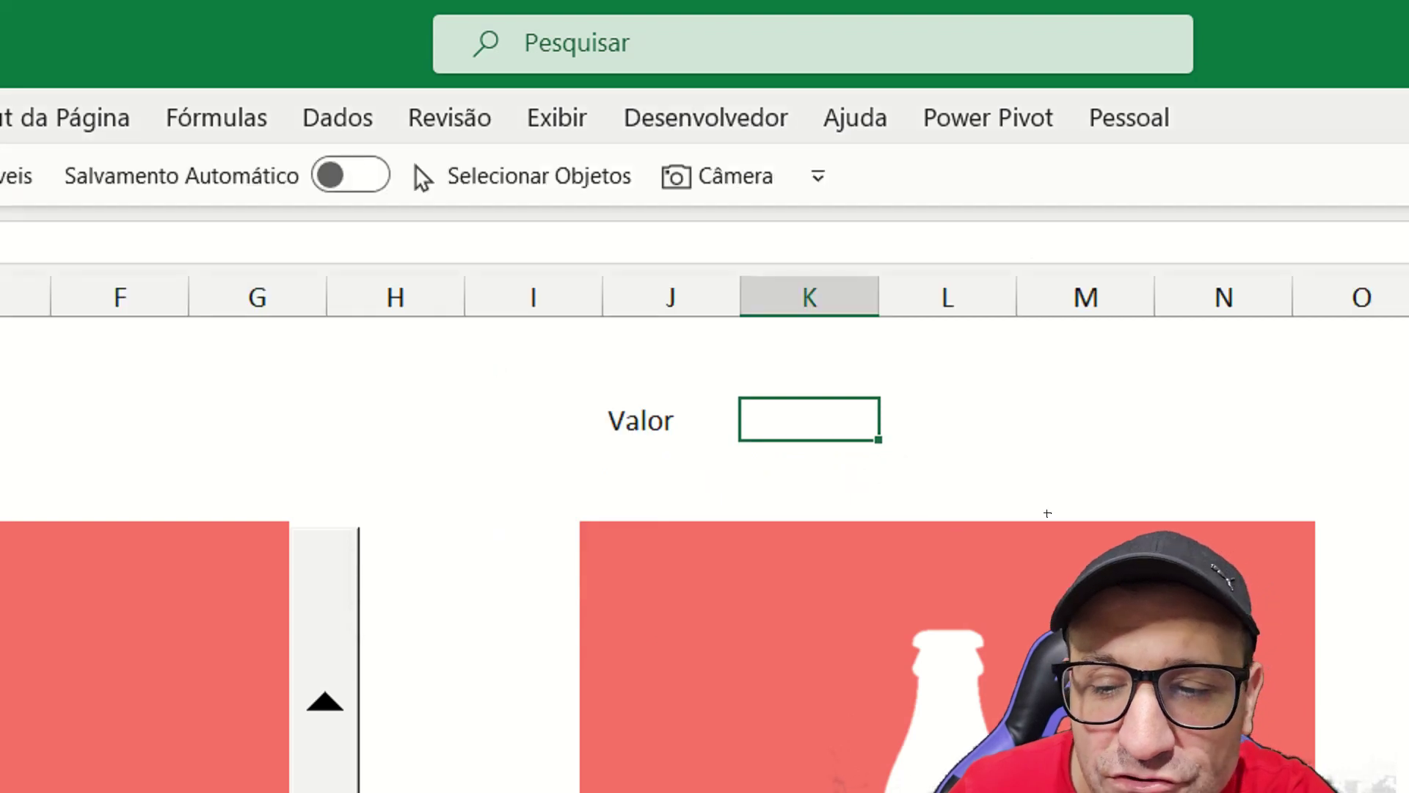
pyautogui.moveTo(1317, 523); pyautogui.dragTo(1394, 789)
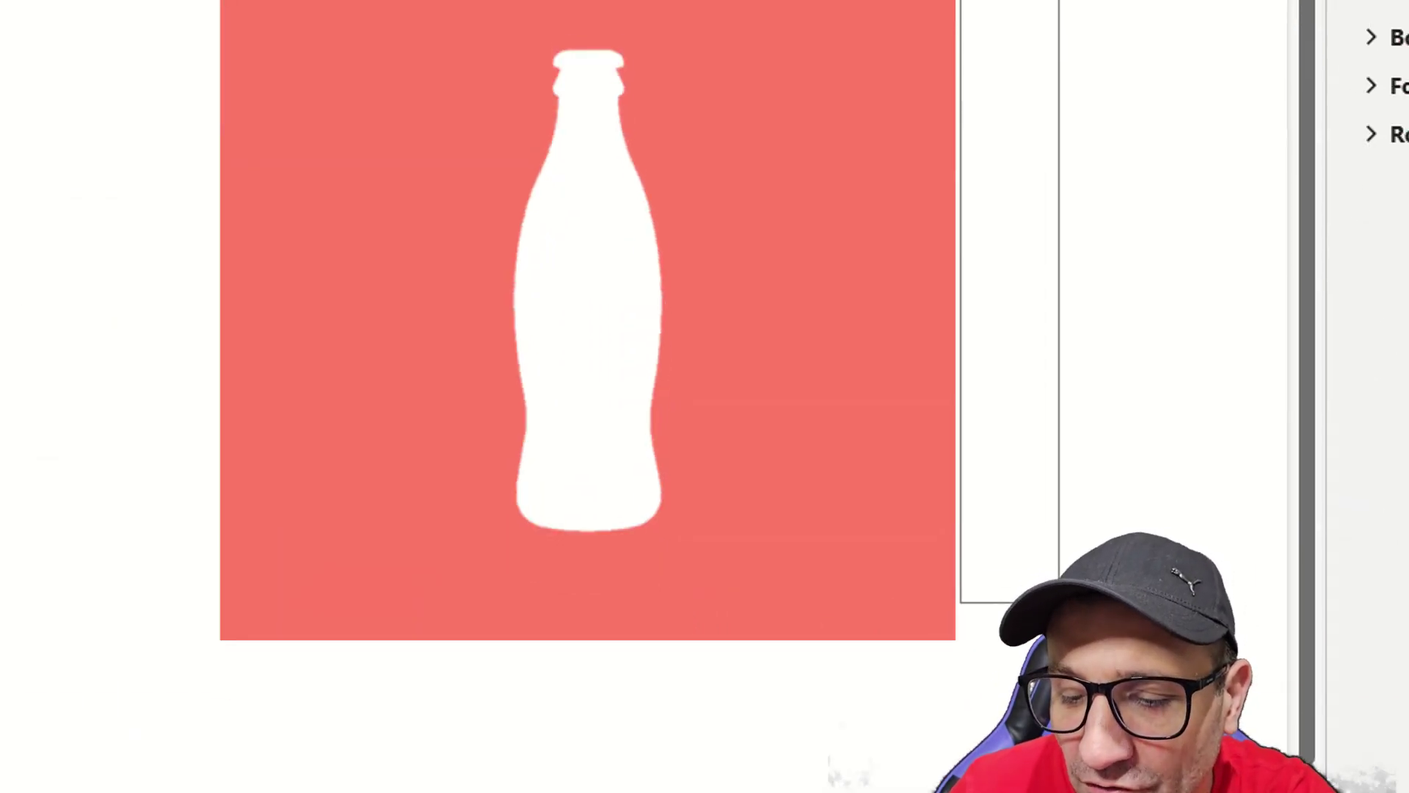
pyautogui.moveTo(1057, 601); pyautogui.dragTo(1037, 582)
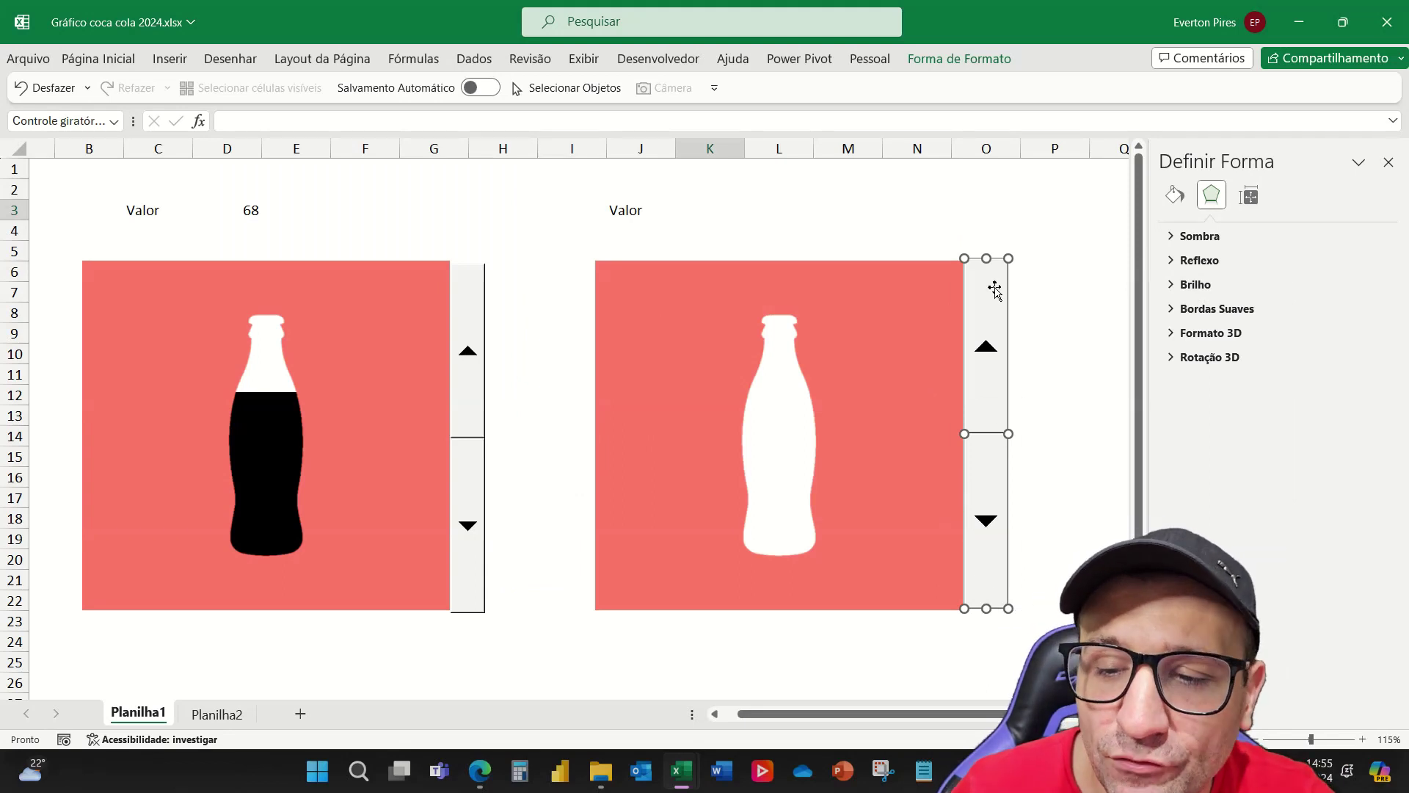
pyautogui.moveTo(987, 259); pyautogui.dragTo(987, 262)
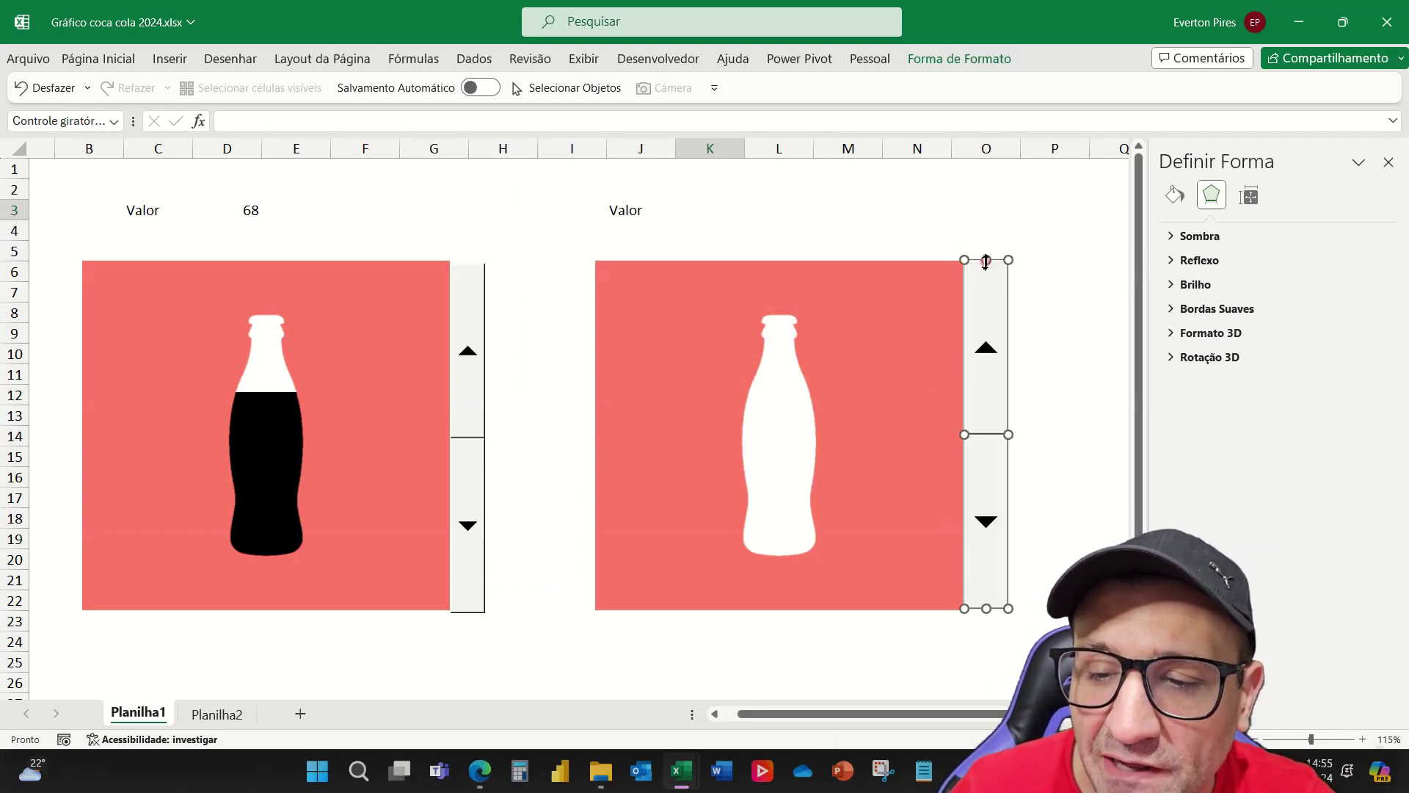
pyautogui.click(1056, 270)
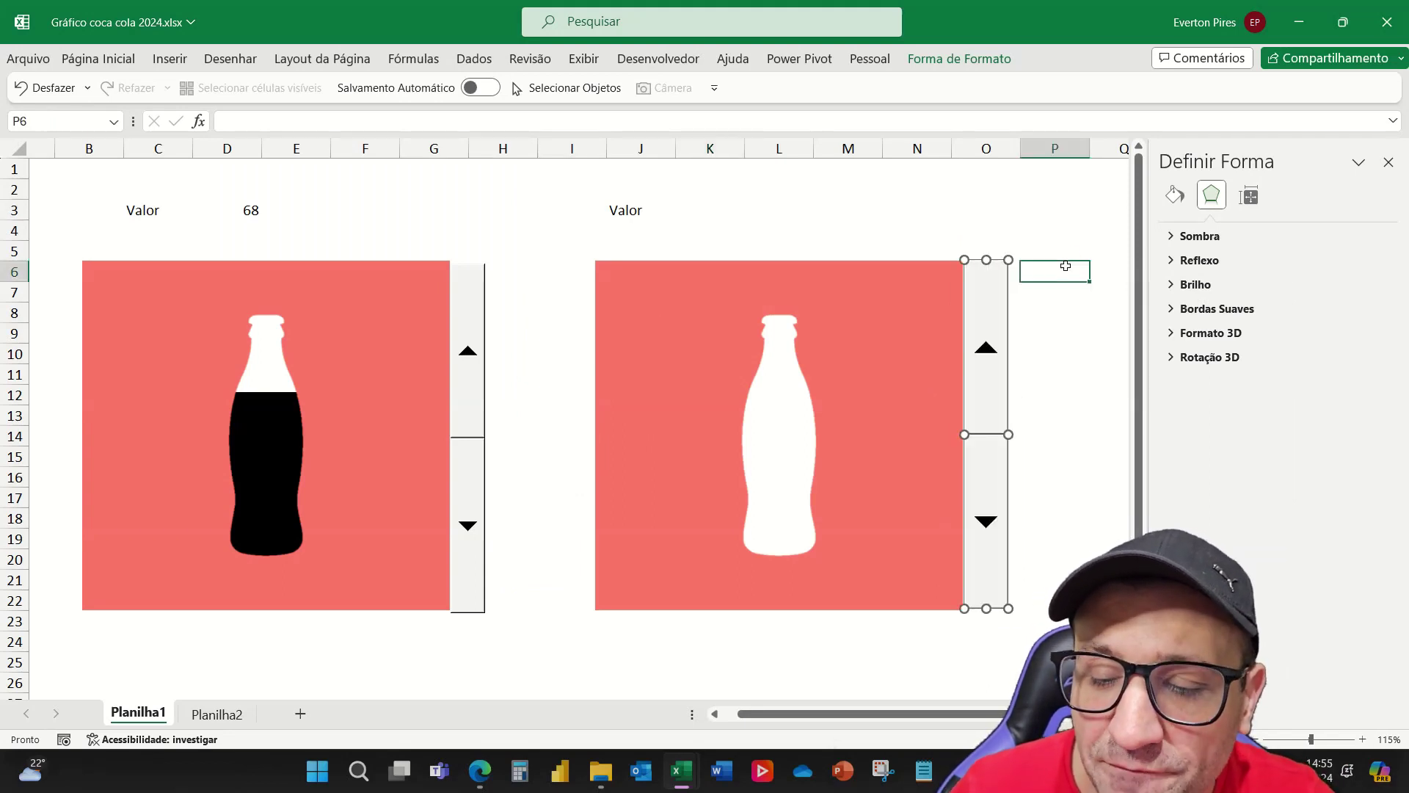
# Format the spin button with minimum 0, maximum 100 and cell link $K$3
pyautogui.rightClick(991, 371)
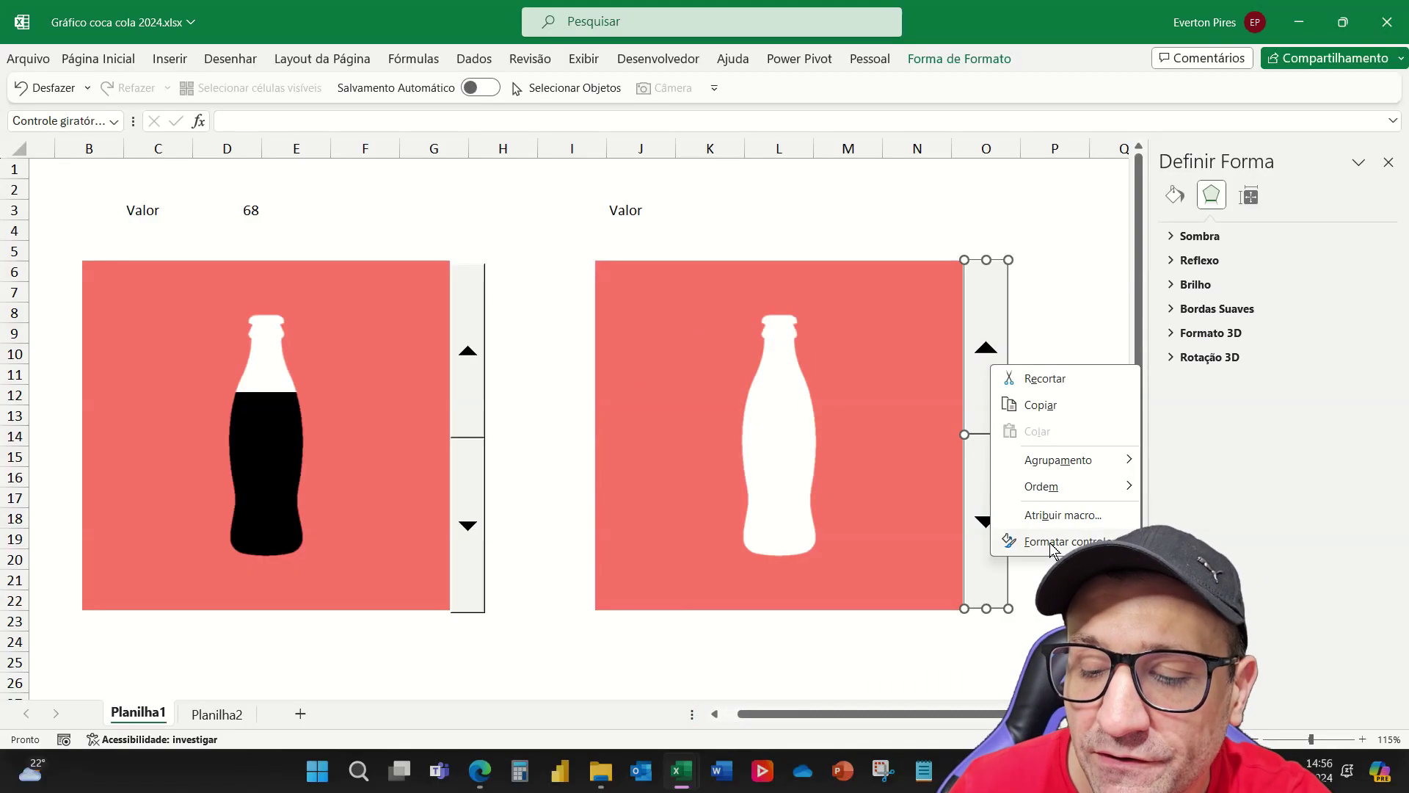
pyautogui.click(1055, 544)
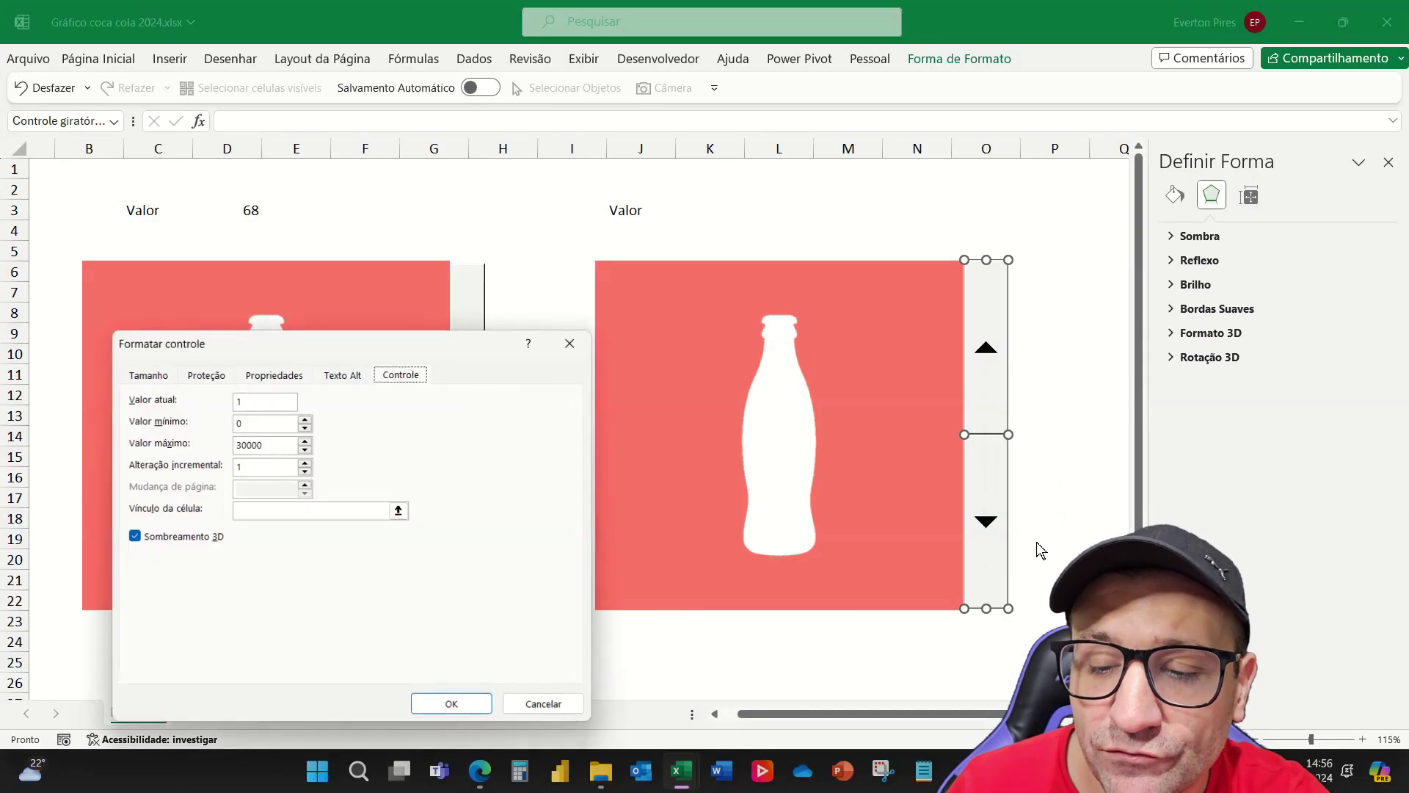
pyautogui.moveTo(413, 345); pyautogui.dragTo(634, 205)
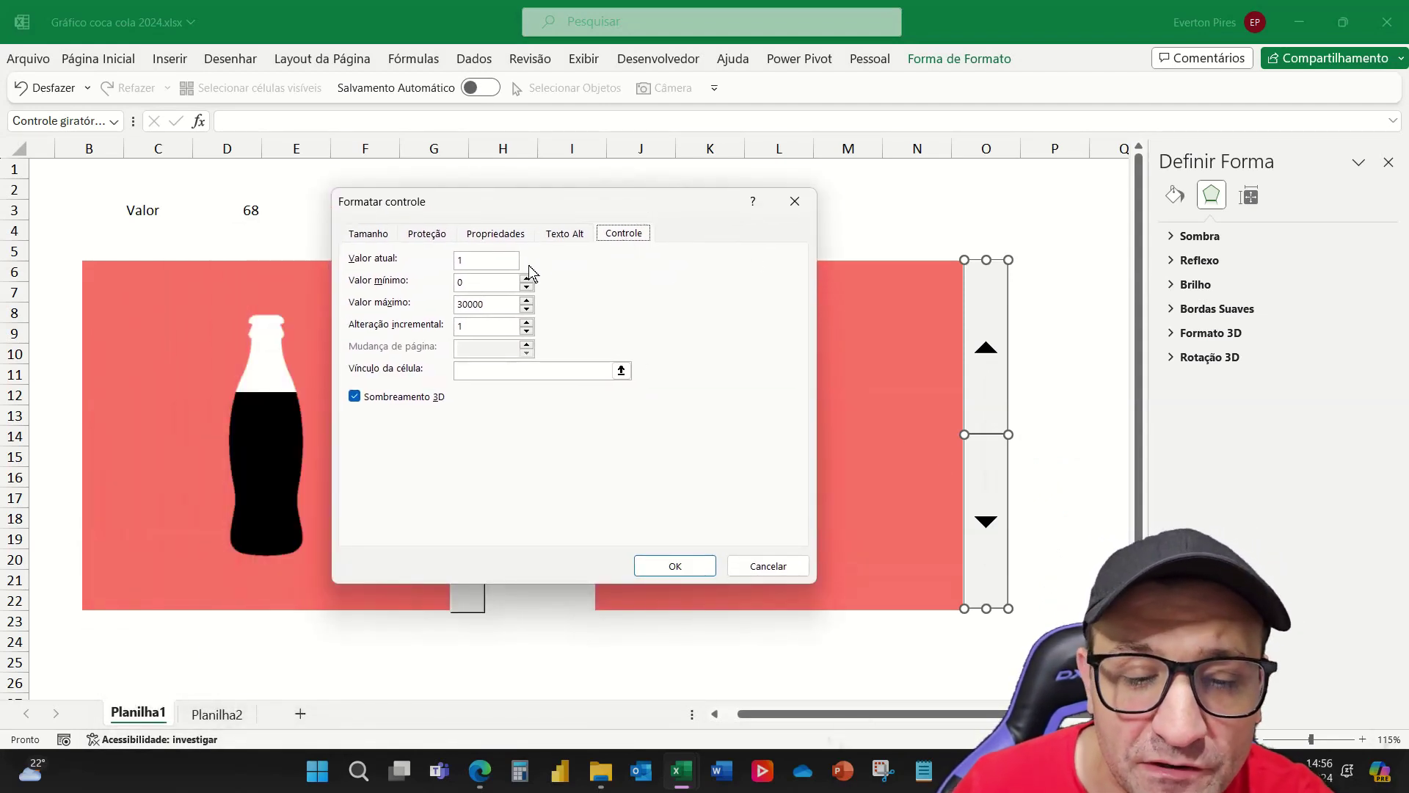
pyautogui.doubleClick(460, 282)
pyautogui.press('BackSpace')
pyautogui.write('100')
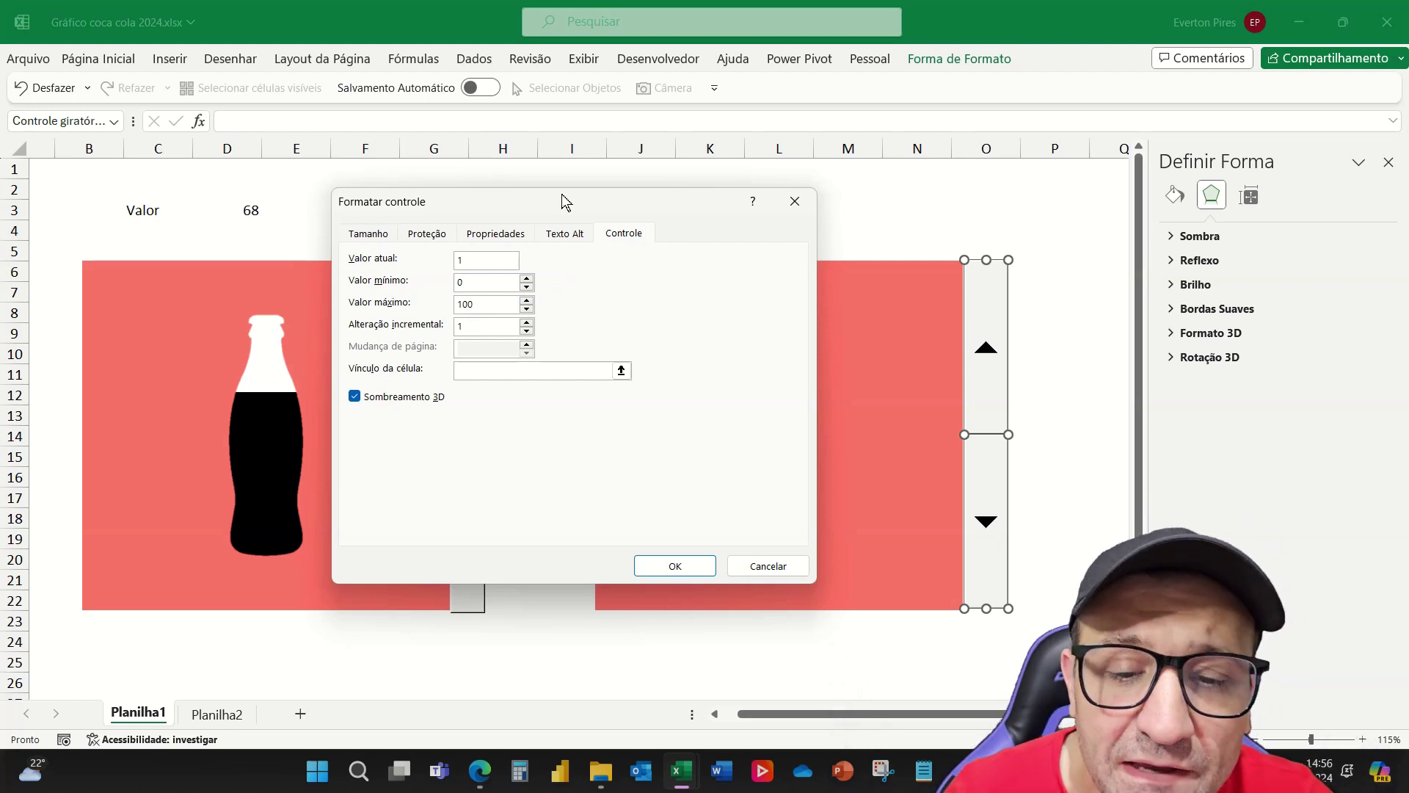
pyautogui.moveTo(565, 201); pyautogui.dragTo(749, 261)
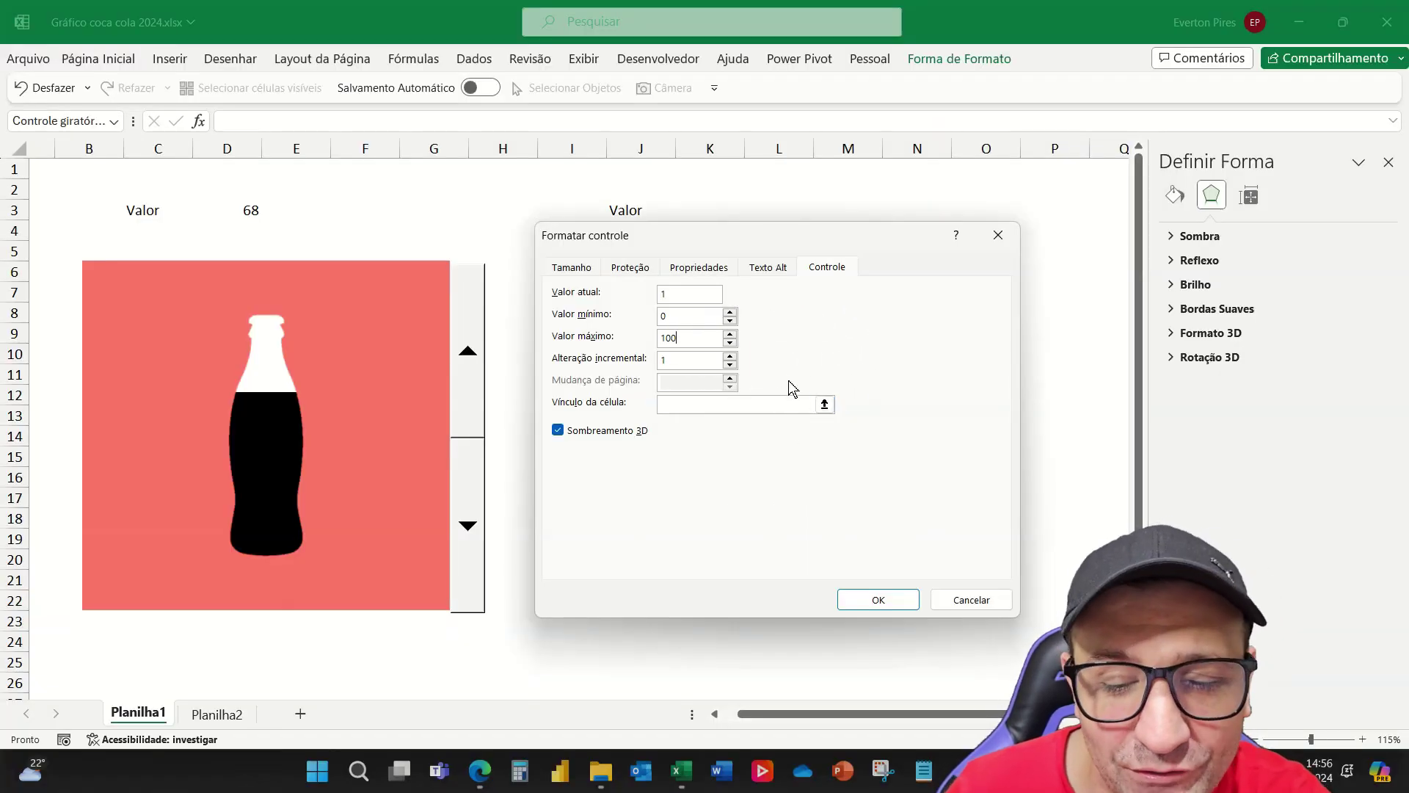
pyautogui.click(824, 404)
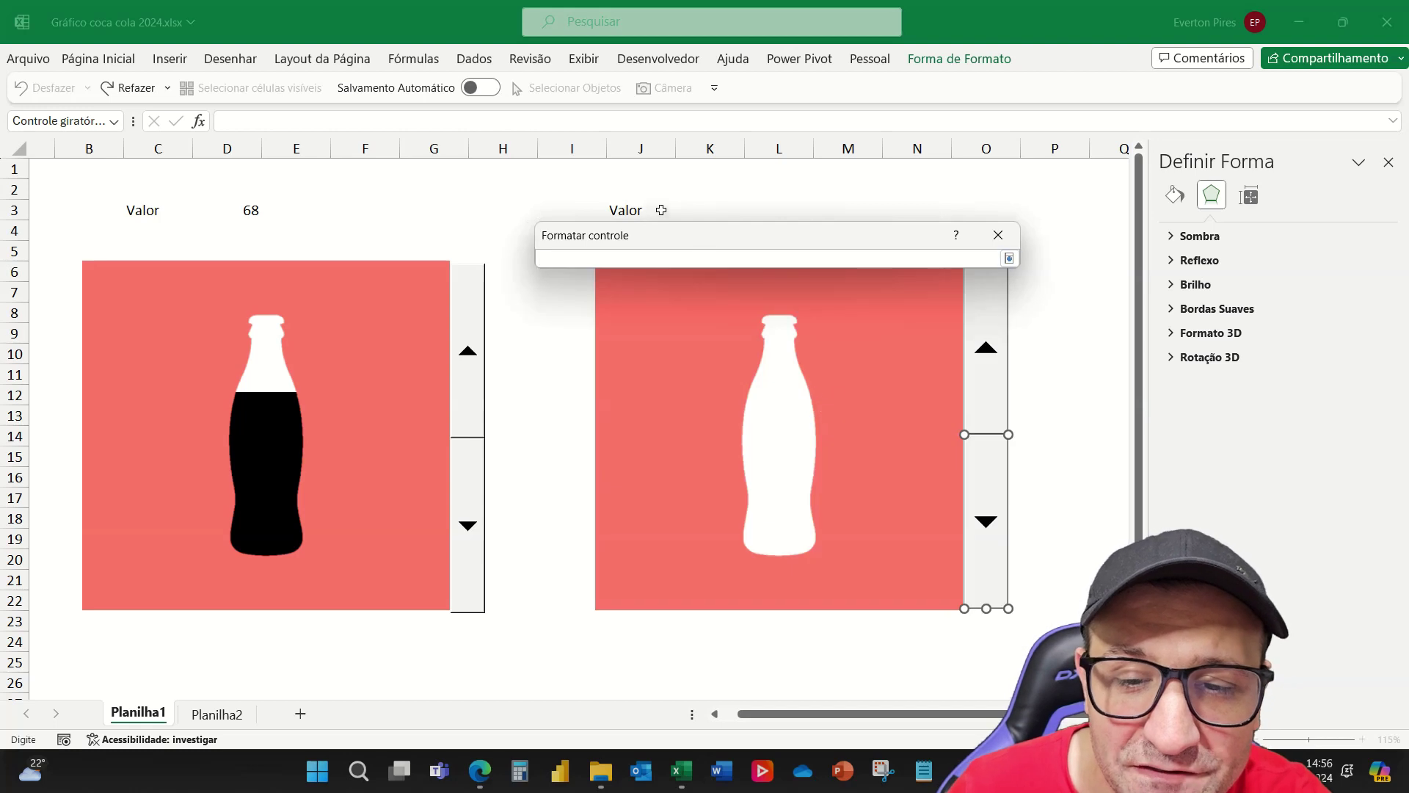
pyautogui.click(709, 210)
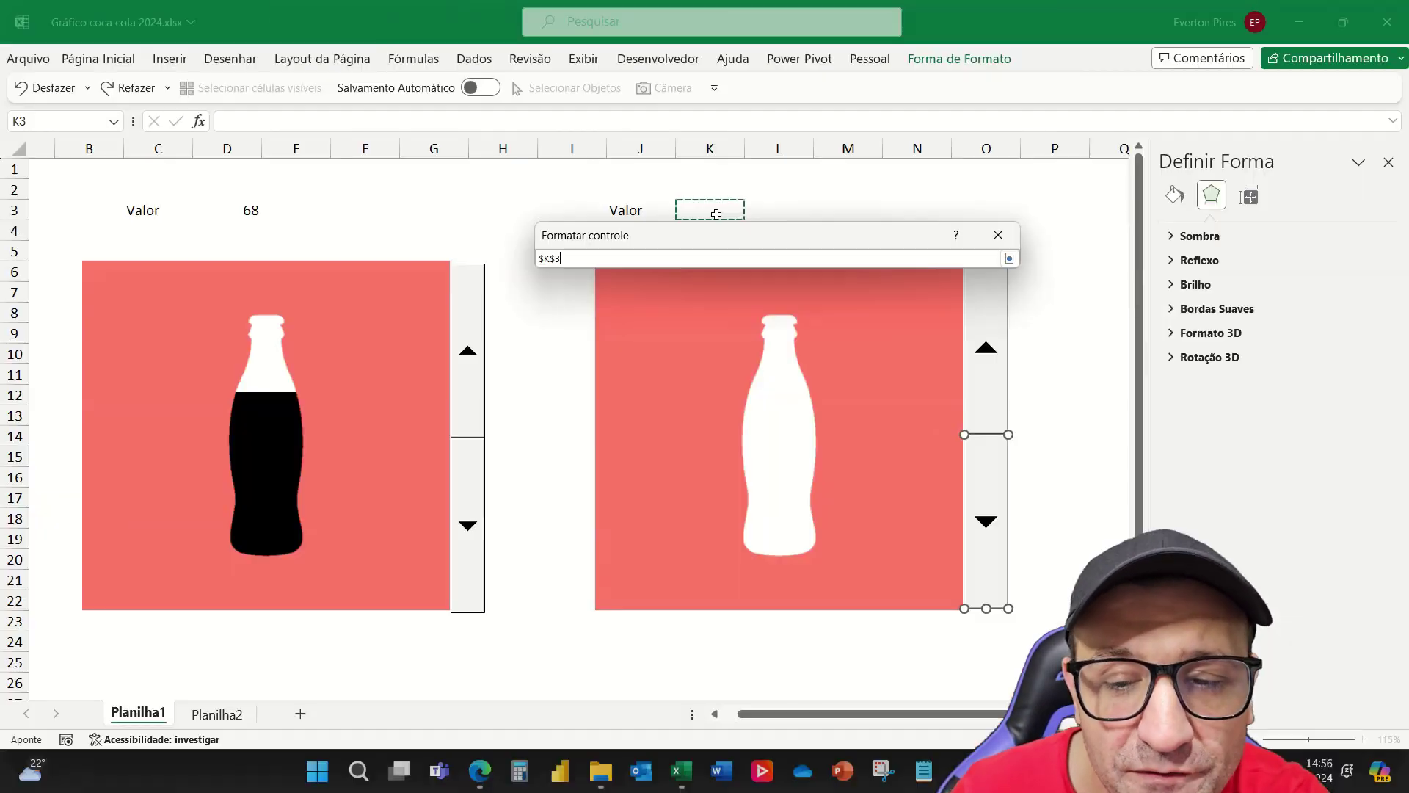
pyautogui.press('Return')
pyautogui.press('Return')
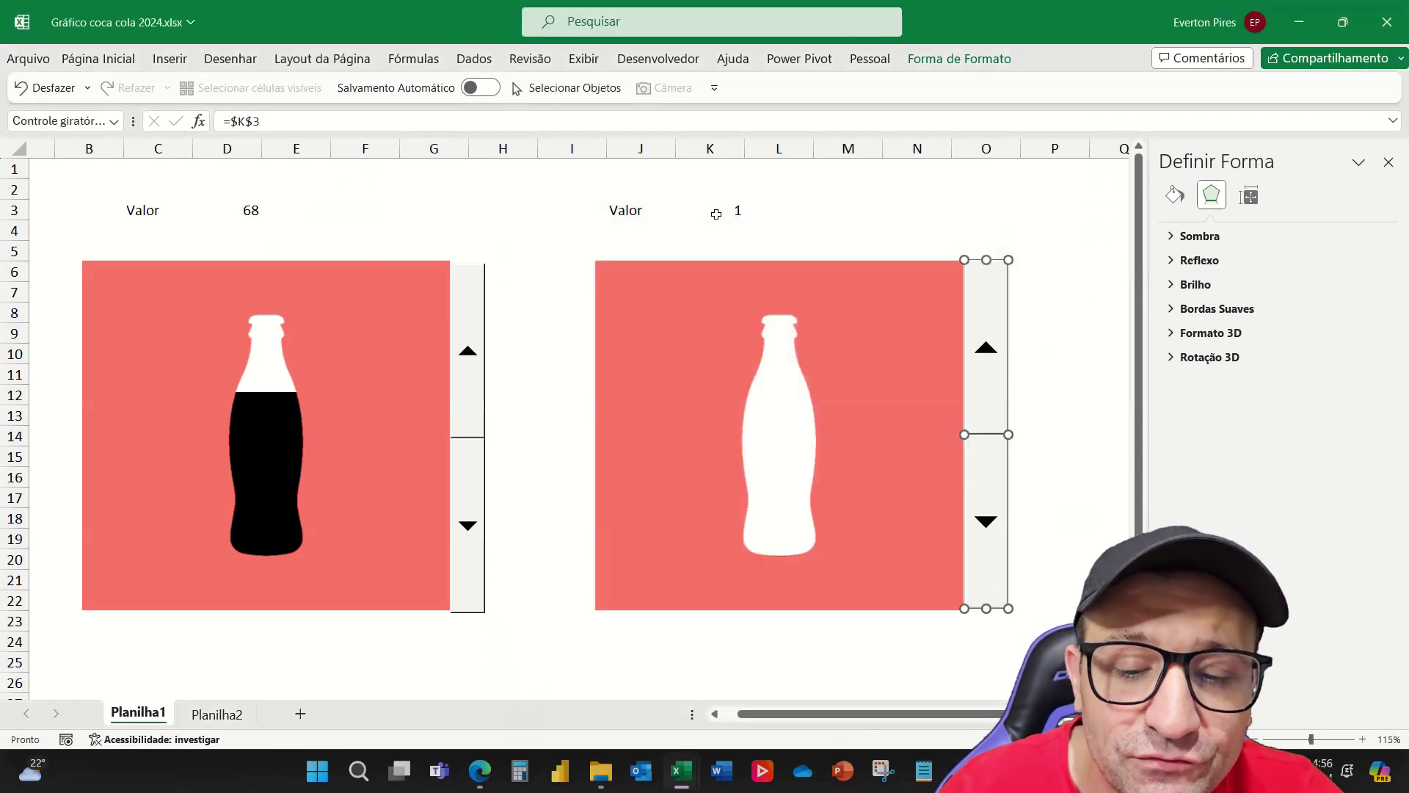
pyautogui.click(963, 211)
pyautogui.click(1070, 264)
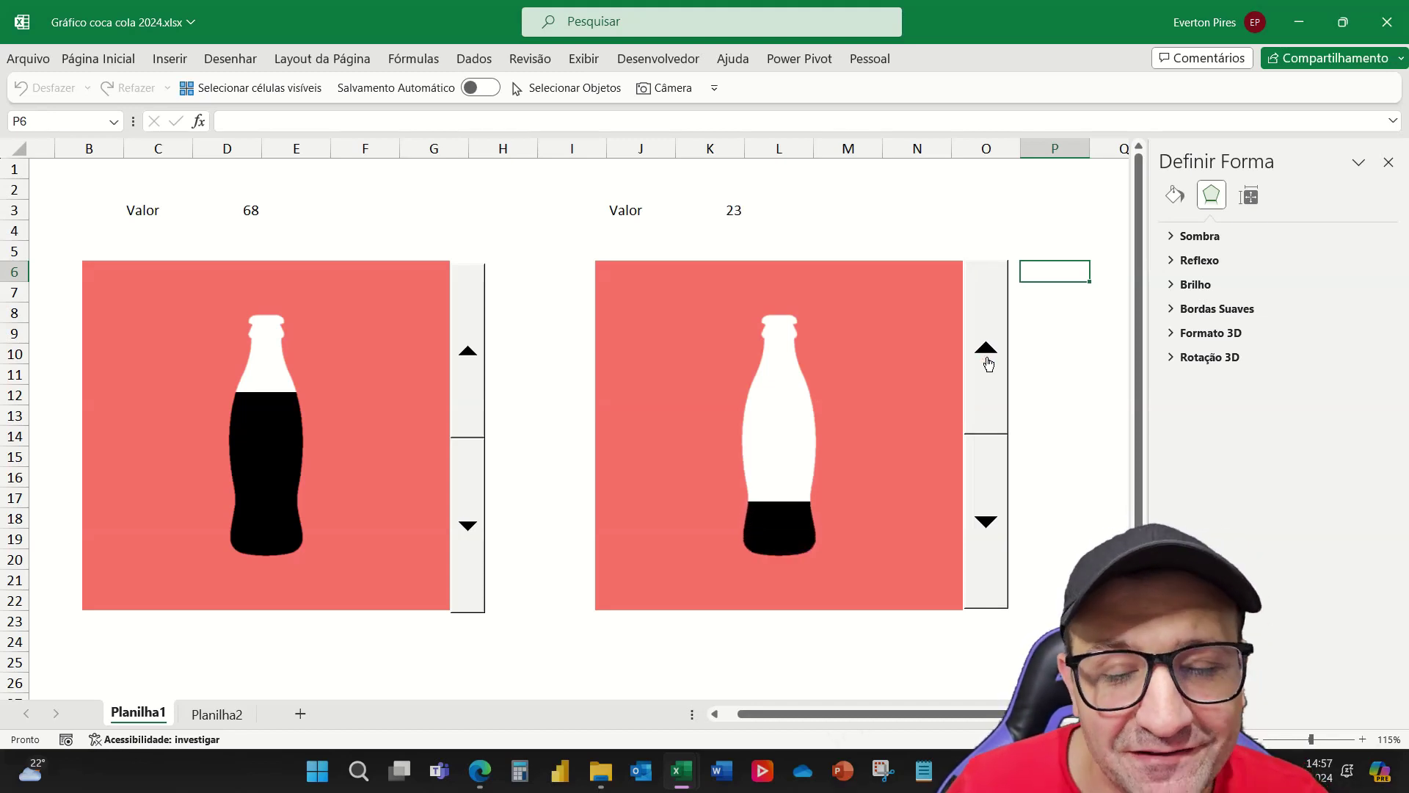
# Raise K3 to 87 with the right spin button's up arrow
pyautogui.click(988, 363)
pyautogui.click(988, 364)
pyautogui.click(989, 363)
pyautogui.click(989, 363)
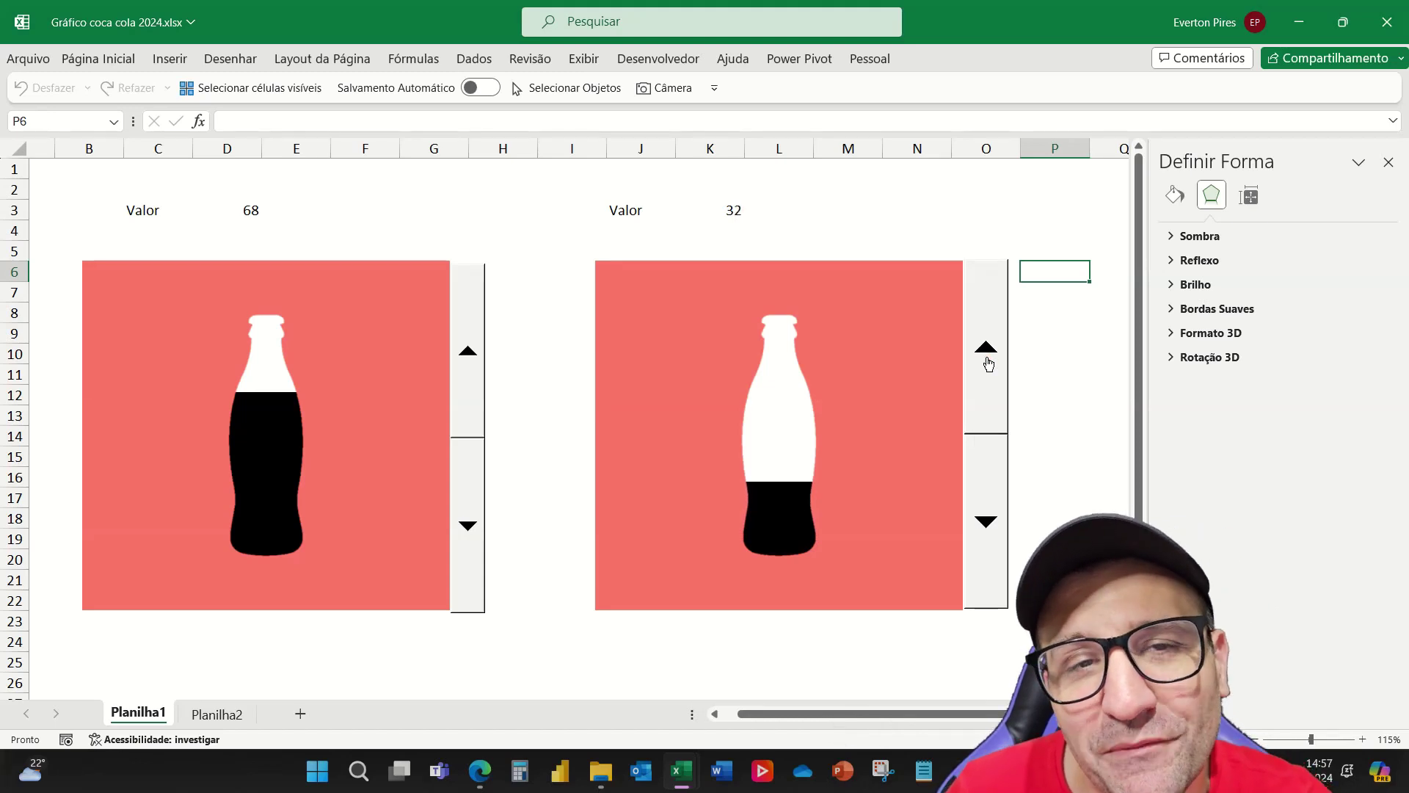
pyautogui.click(989, 363)
pyautogui.click(989, 363)
pyautogui.click(989, 363)
pyautogui.click(988, 363)
pyautogui.click(989, 364)
pyautogui.click(988, 363)
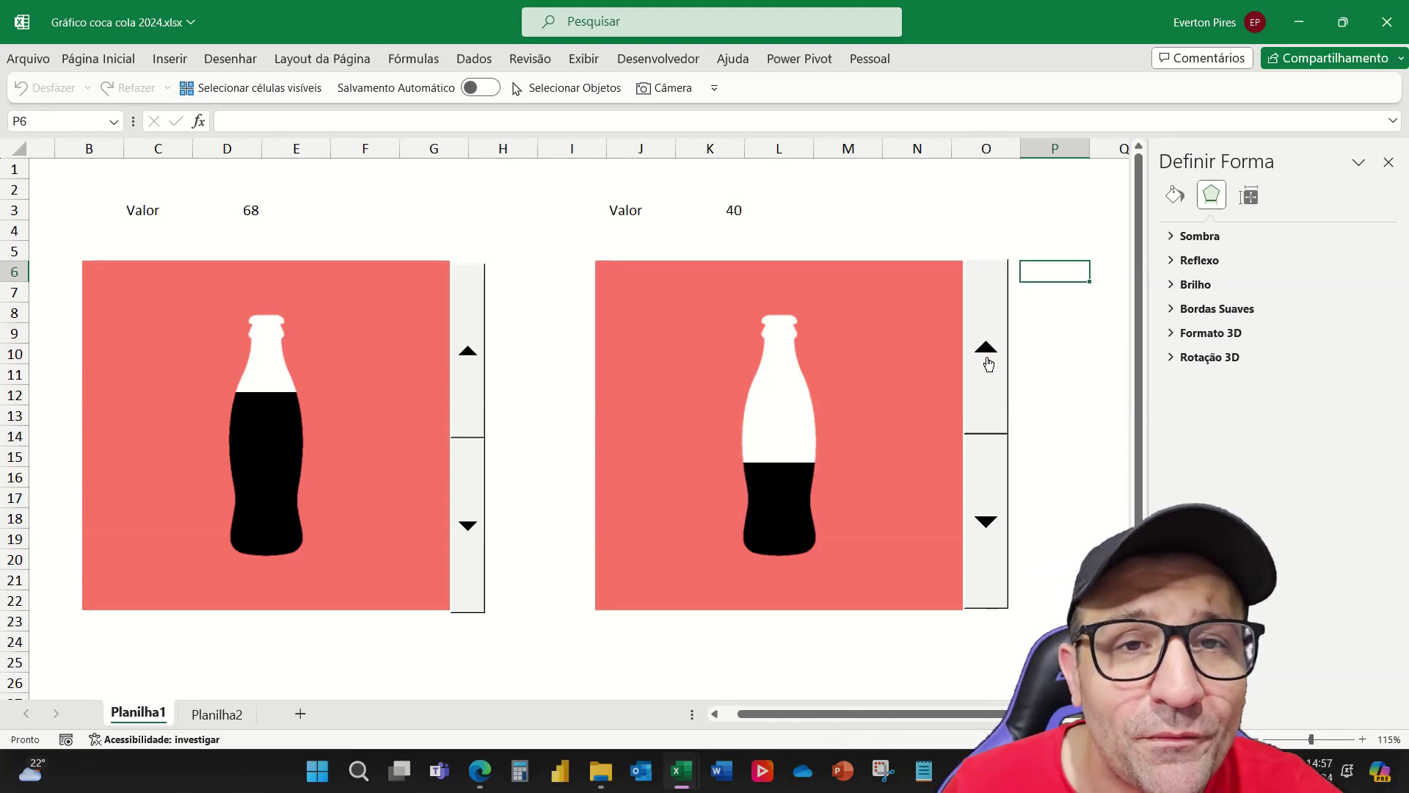
pyautogui.click(988, 364)
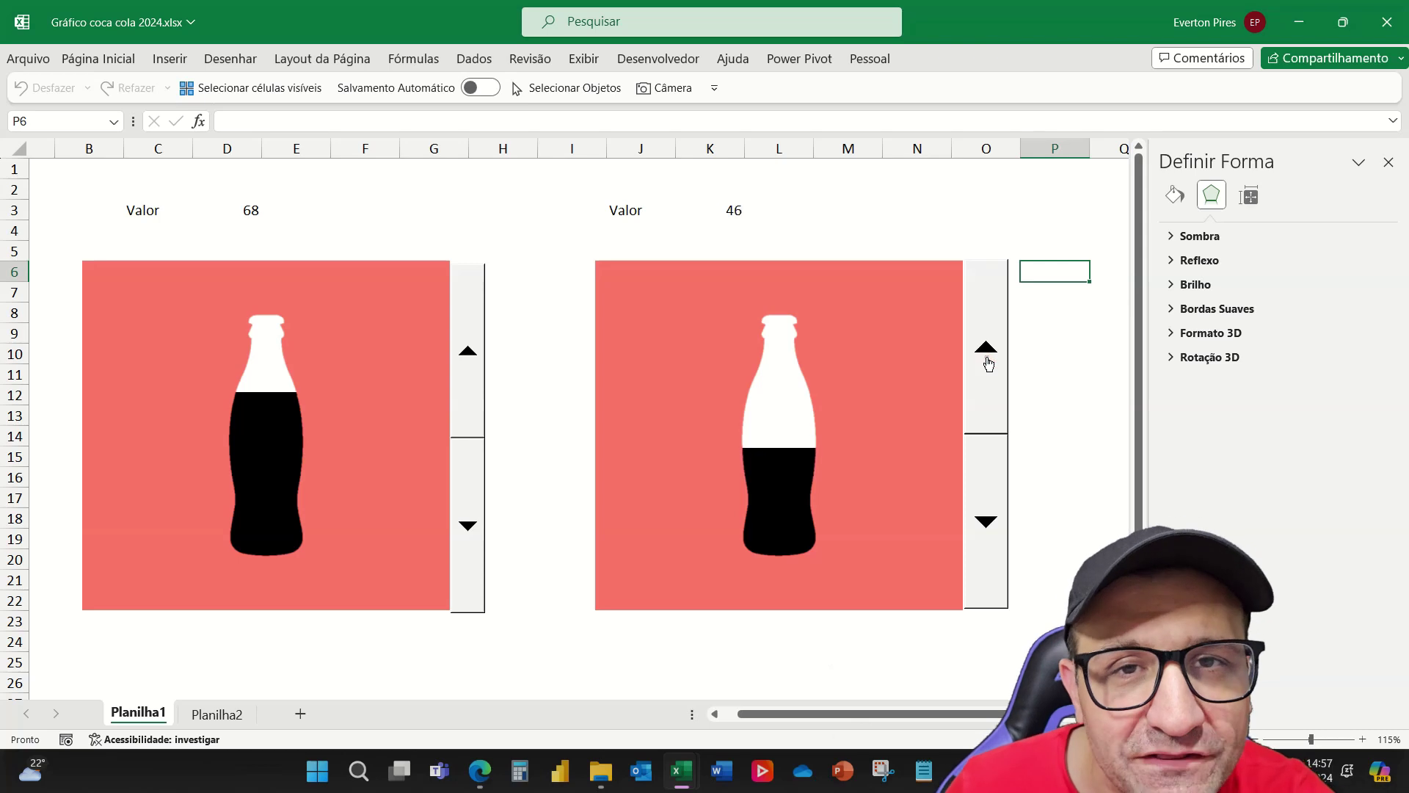
pyautogui.click(988, 363)
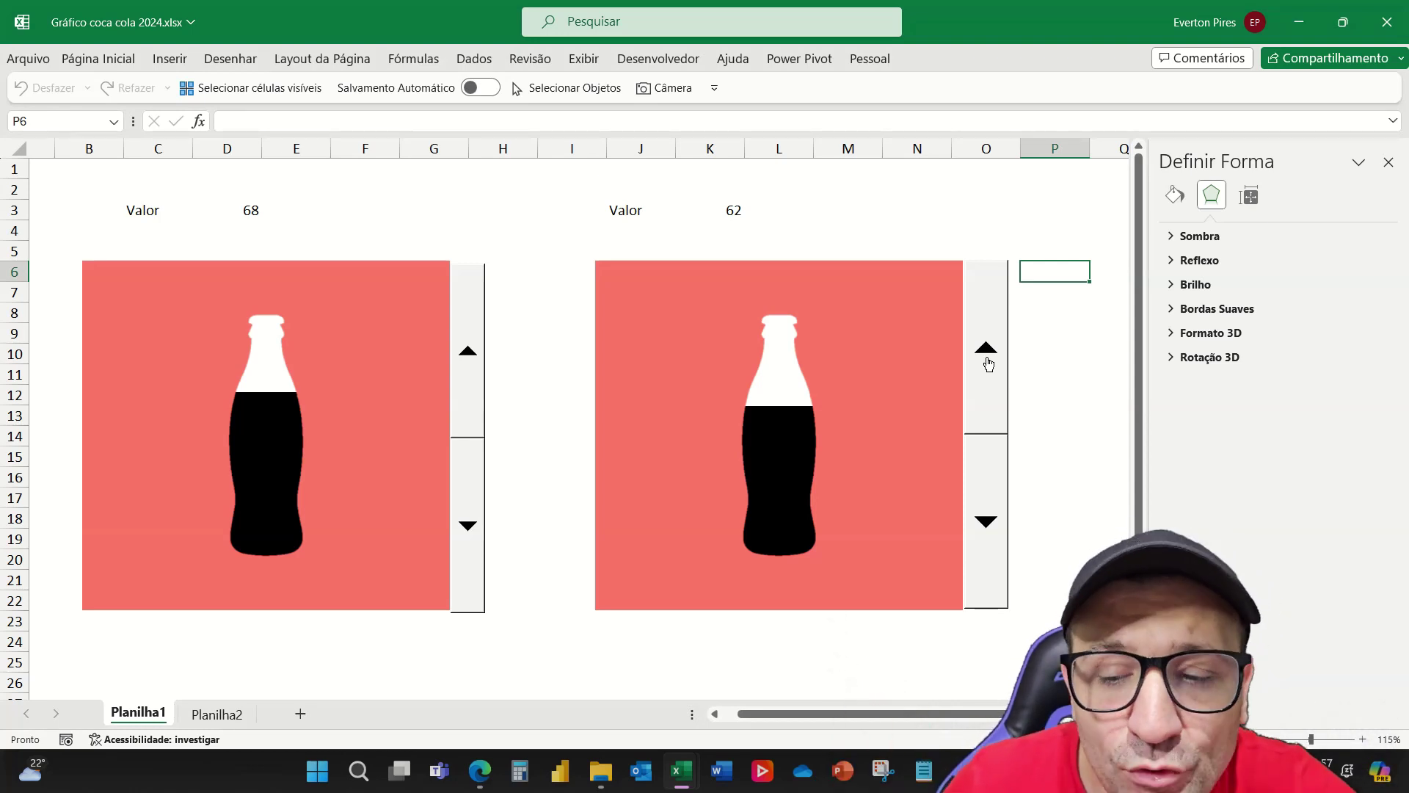
pyautogui.click(989, 363)
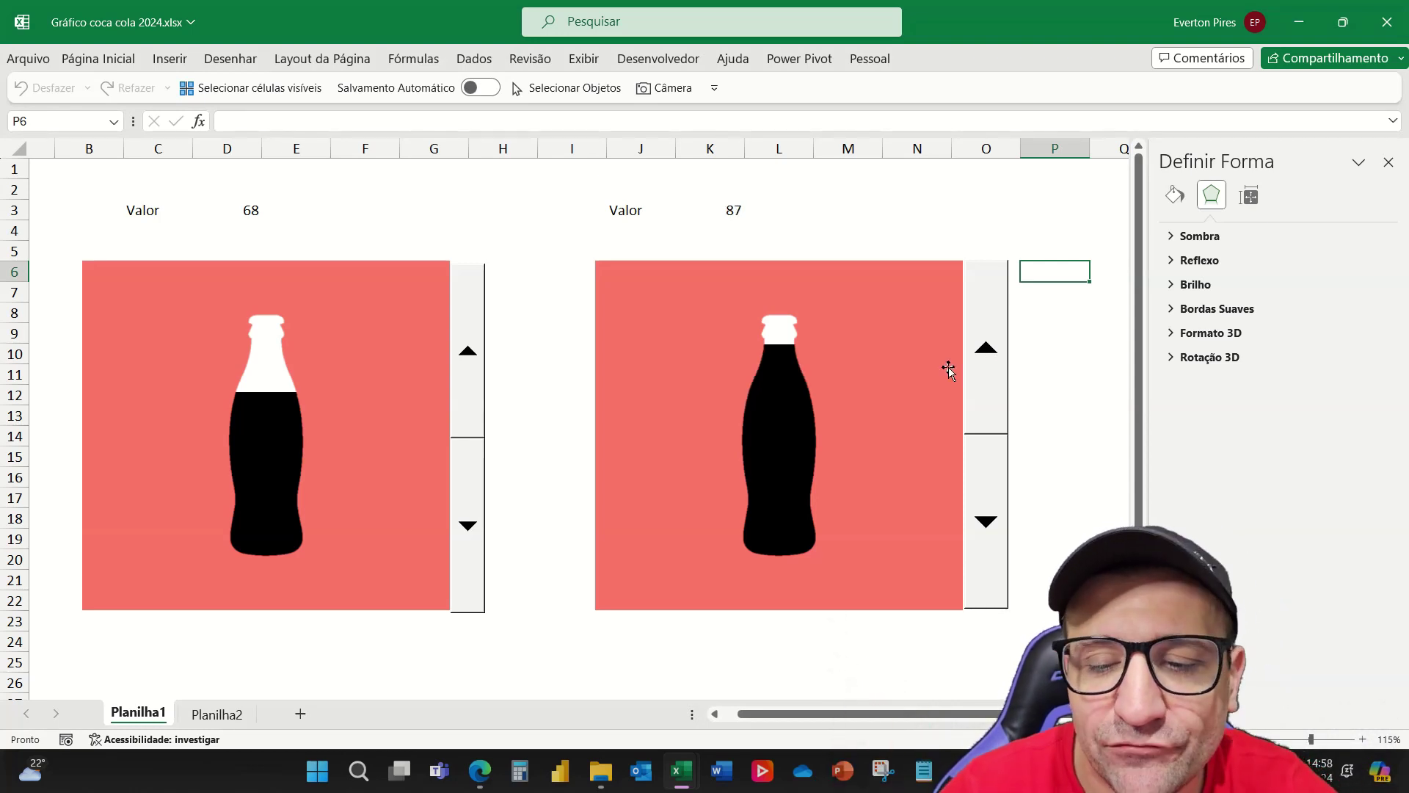